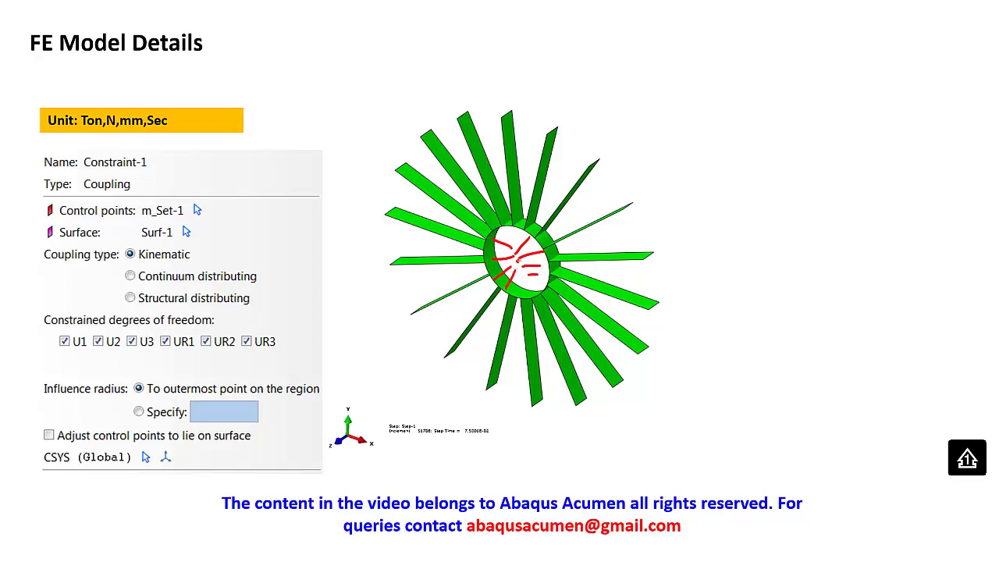
End the slide show, discard the ink annotations and switch to Abaqus/CAE.
left_click(518, 261)
right_click(518, 263)
key("Escape")
key("Escape")
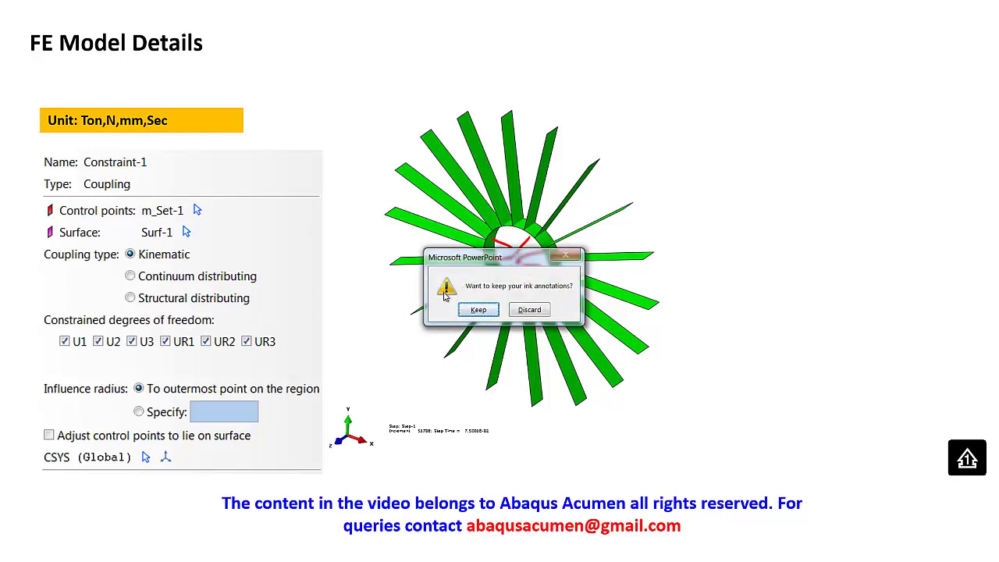
left_click(526, 312)
left_click(424, 553)
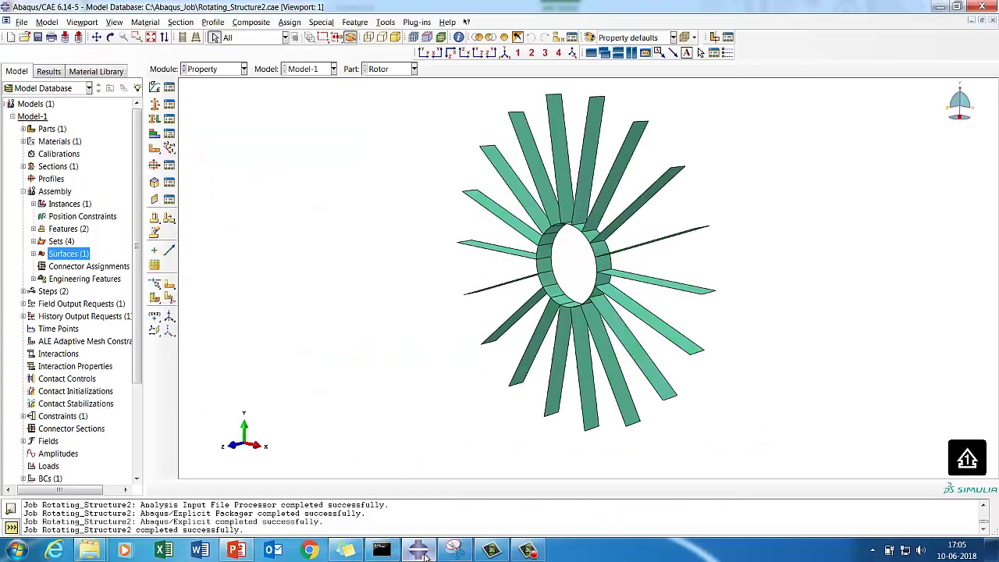
Examine the kinematic coupling settings of Constraint-1 in the Interaction module and inspect the coupled hub surface from several angles.
left_click(221, 70)
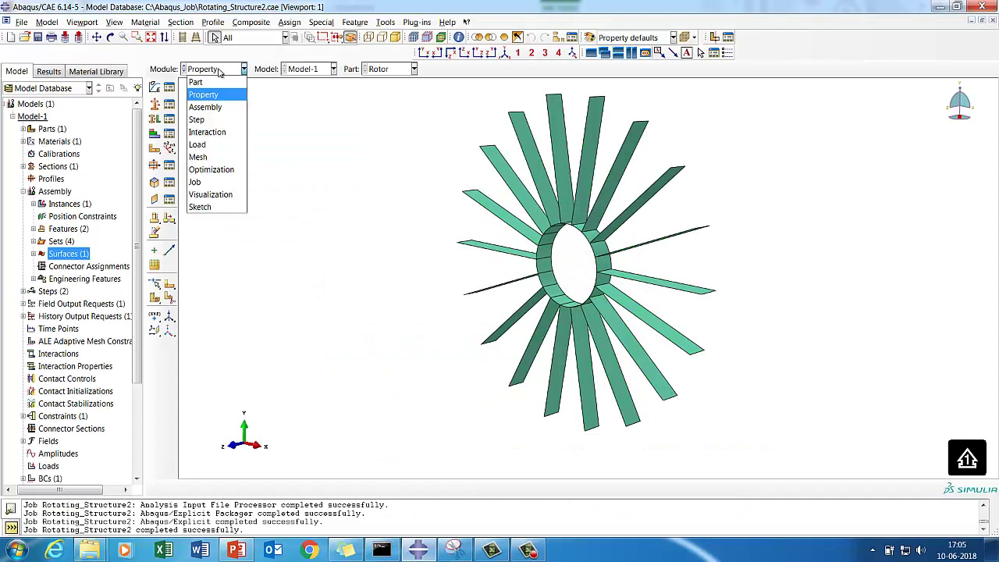
left_click(207, 132)
left_click(170, 122)
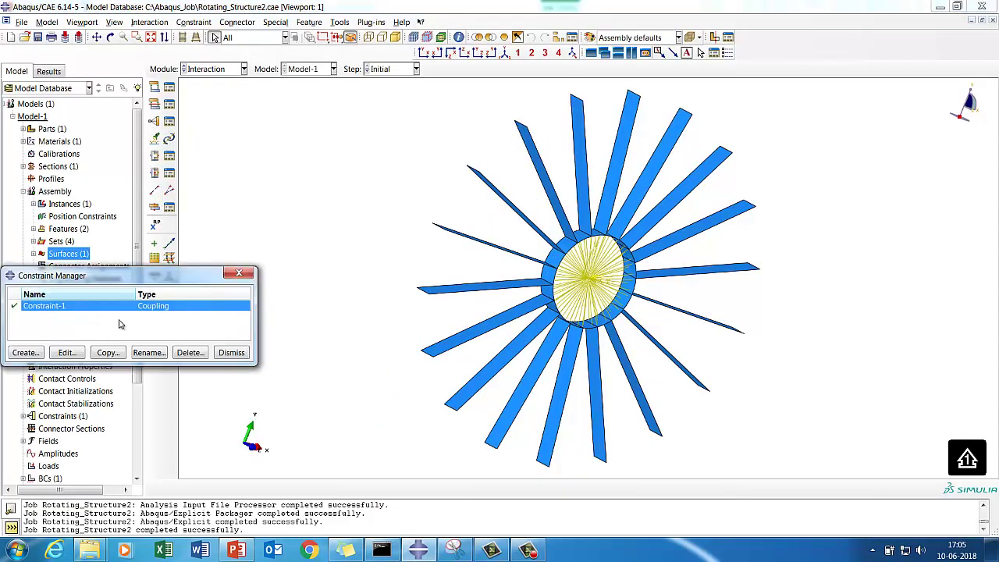
left_click(67, 353)
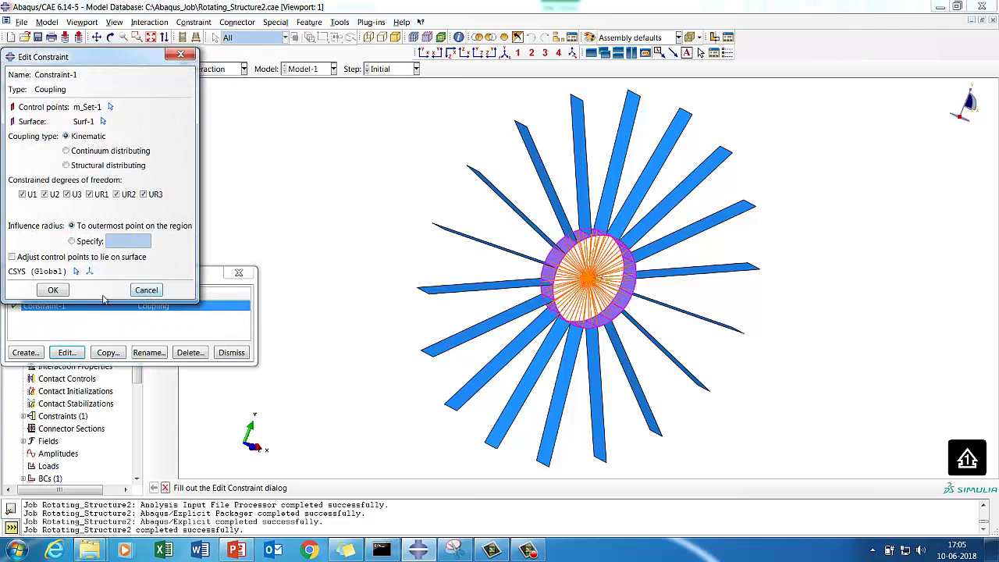
left_click(110, 38)
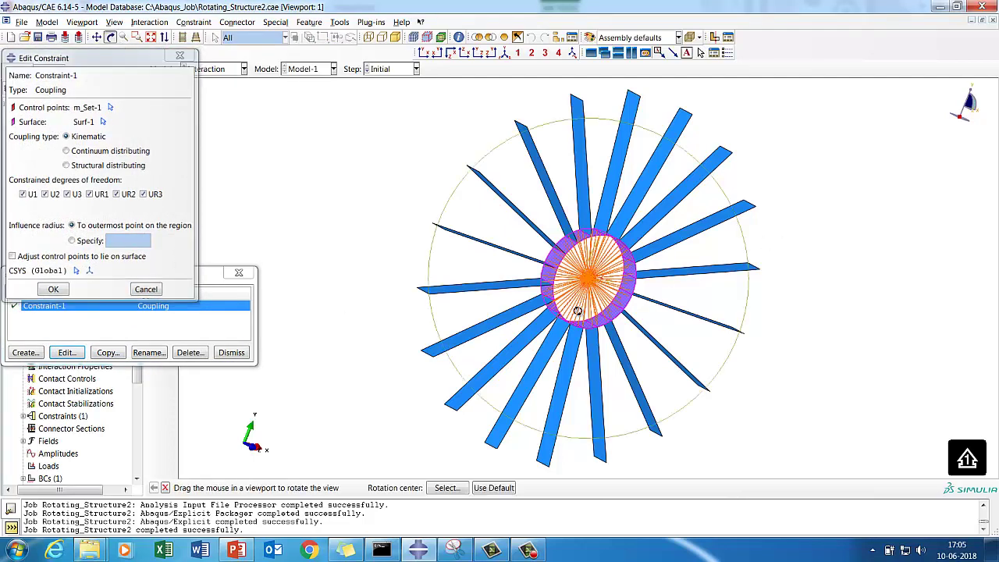
left_click_drag(575, 308, 586, 279)
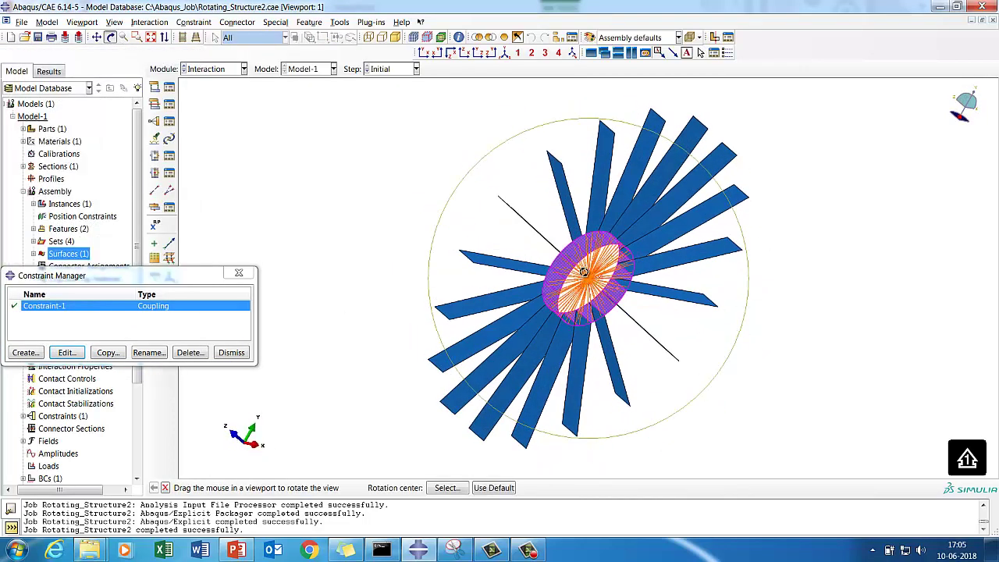
left_click_drag(582, 228, 645, 305)
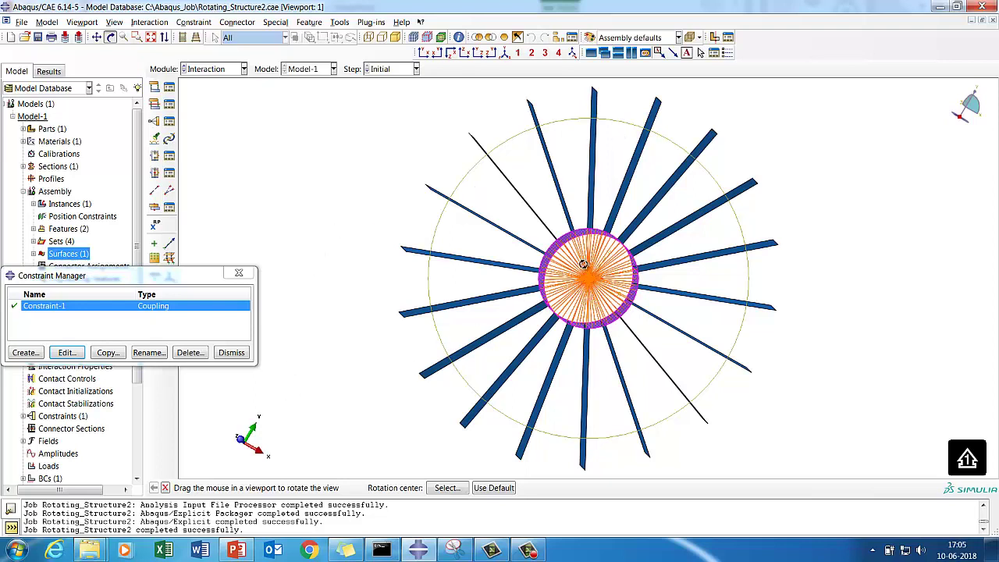
left_click(231, 353)
Create a new Standard/Explicit model database without saving the changes to Rotating_Structure2.cae.
left_click(22, 21)
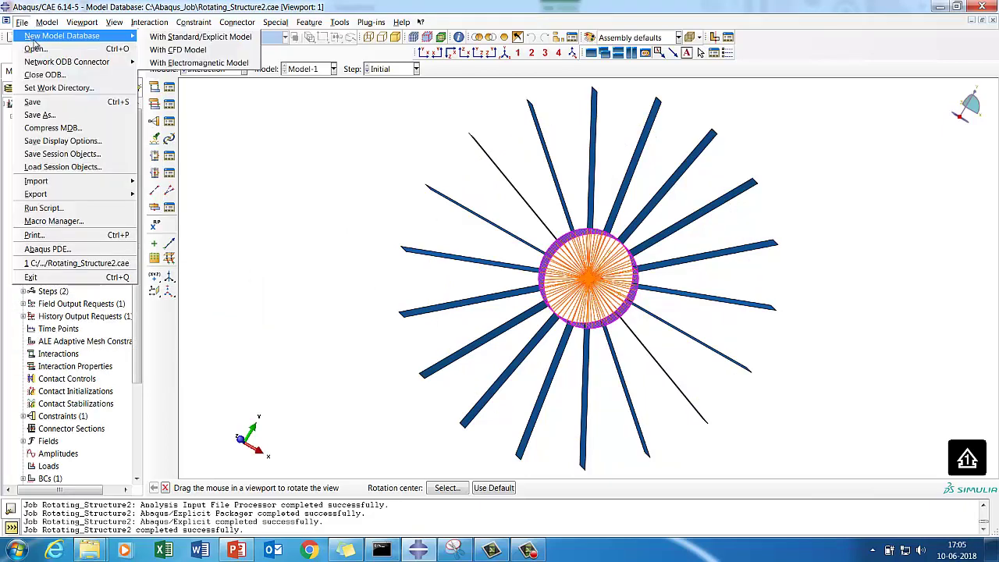
left_click(24, 23)
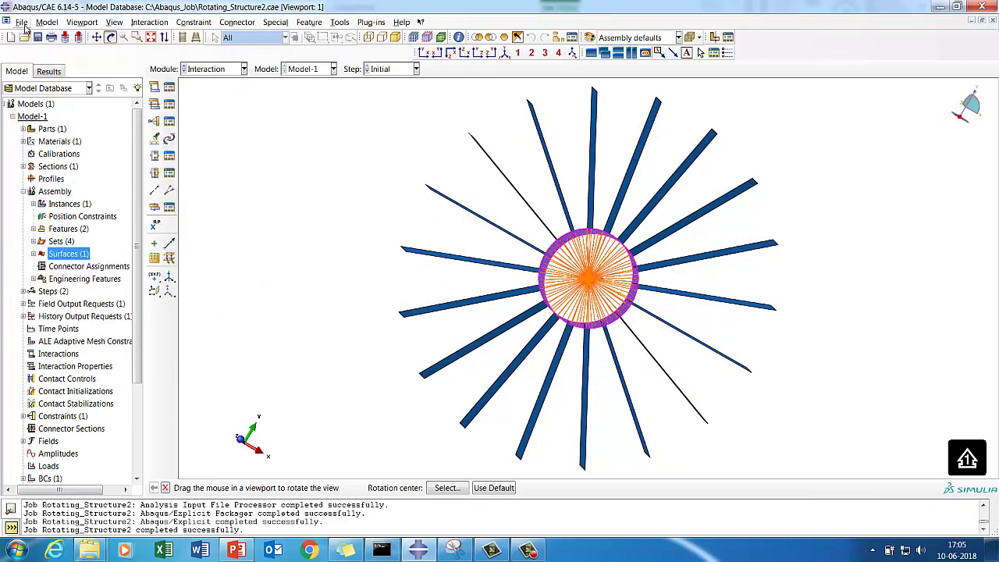
left_click(25, 25)
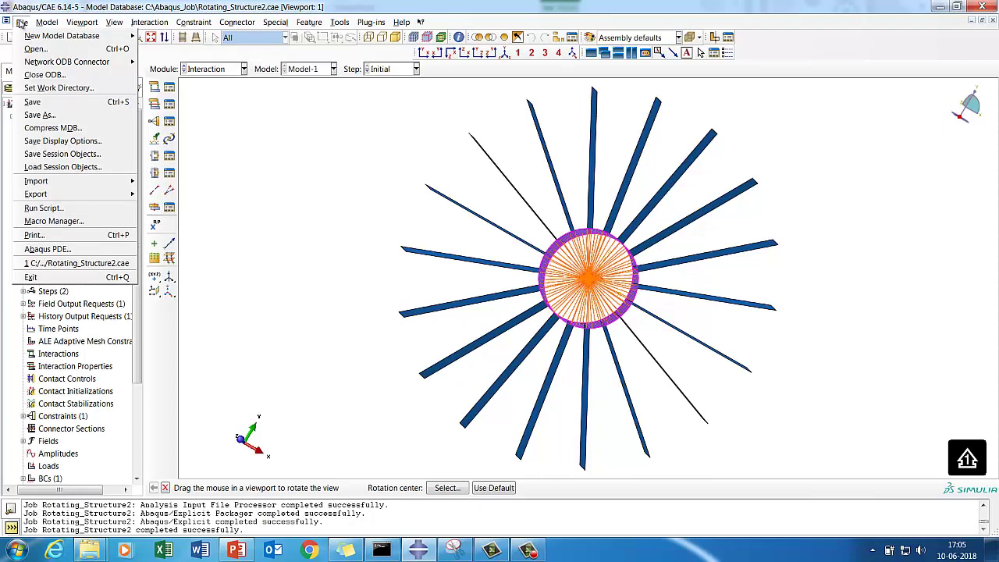
mouse_move(63, 35)
left_click(195, 36)
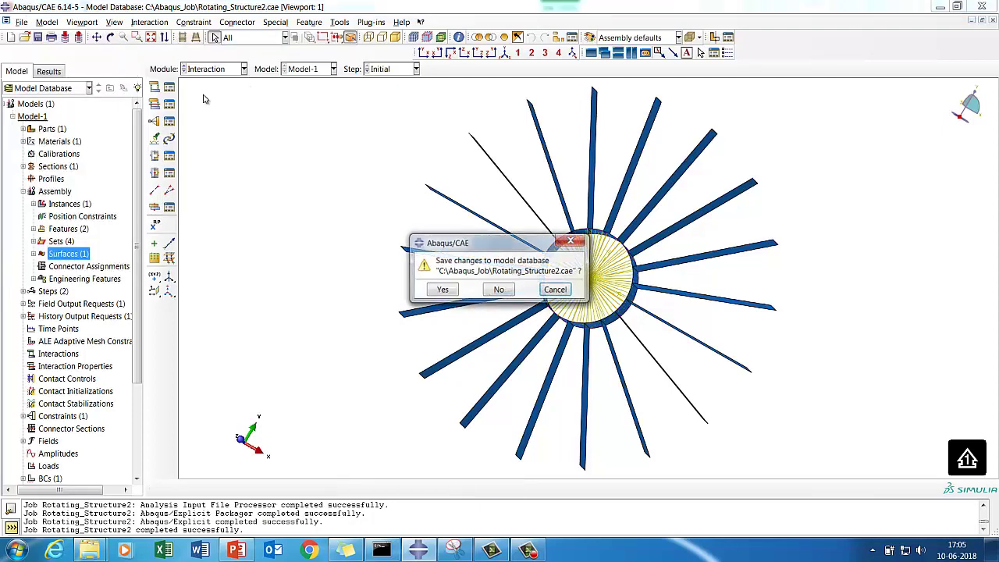
left_click(499, 289)
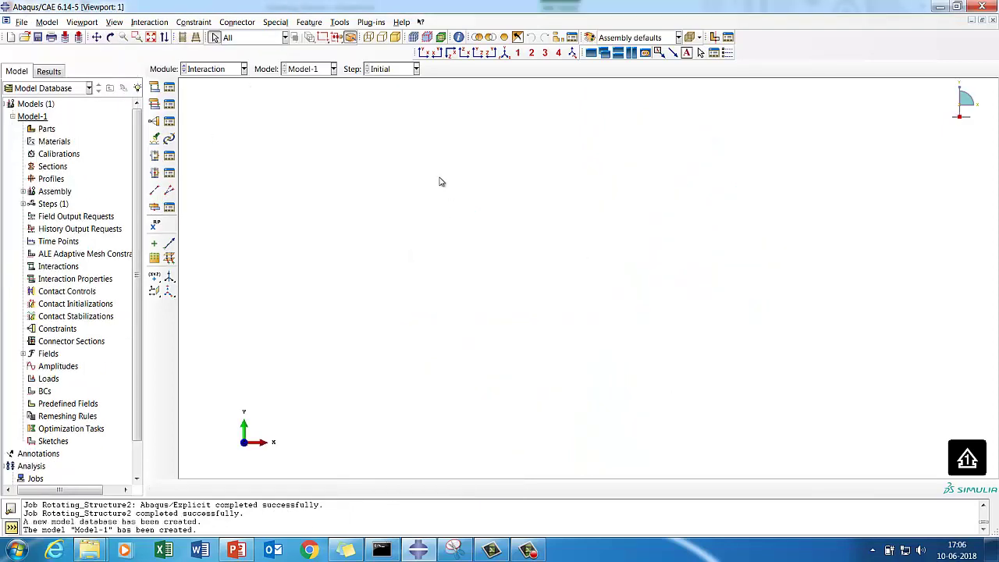
Start setting the work directory and copy the path of the Rotating_Structure folder from the file explorer.
left_click(22, 22)
left_click(47, 89)
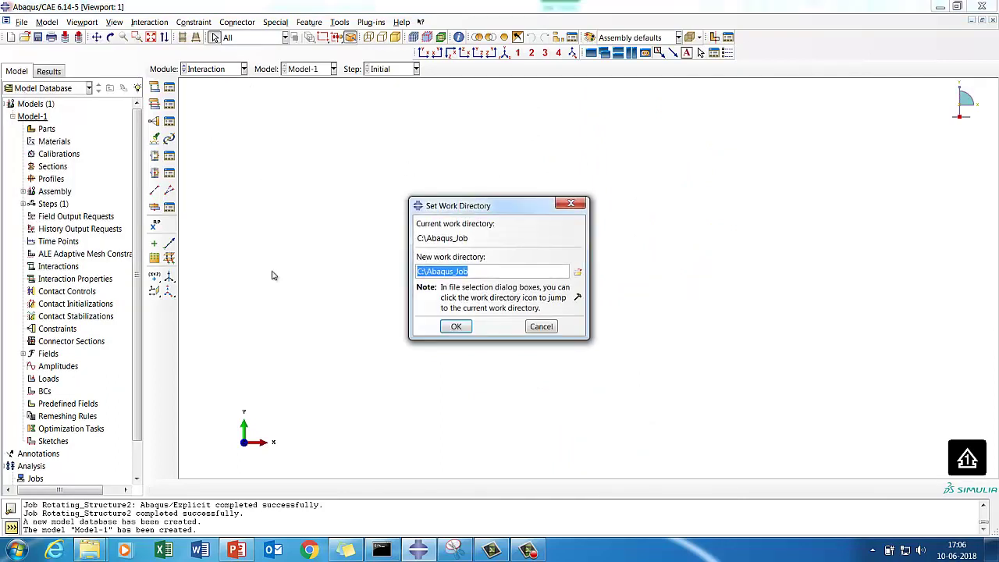
mouse_move(100, 551)
left_click(229, 499)
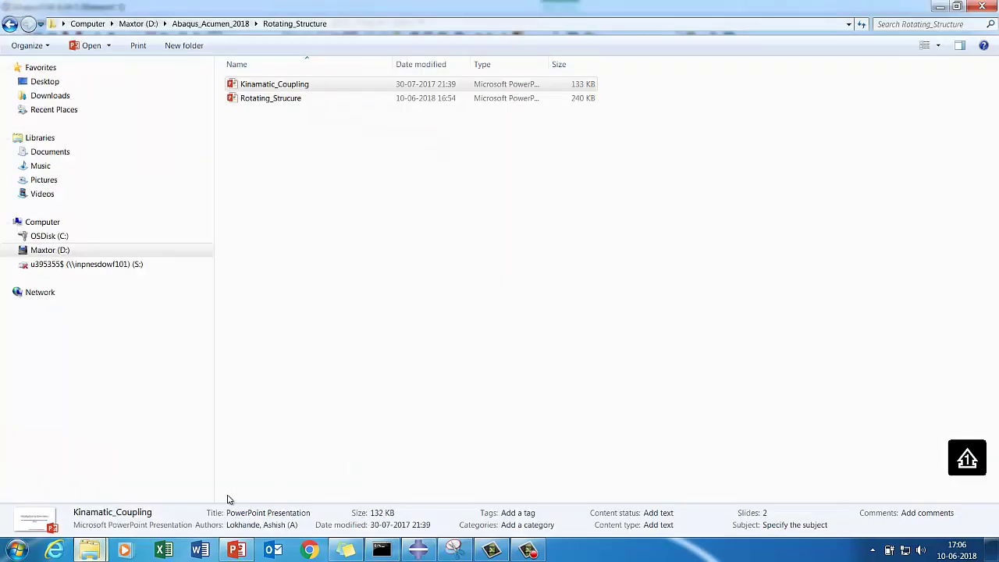
left_click(351, 25)
key("ctrl+c")
right_click(166, 24)
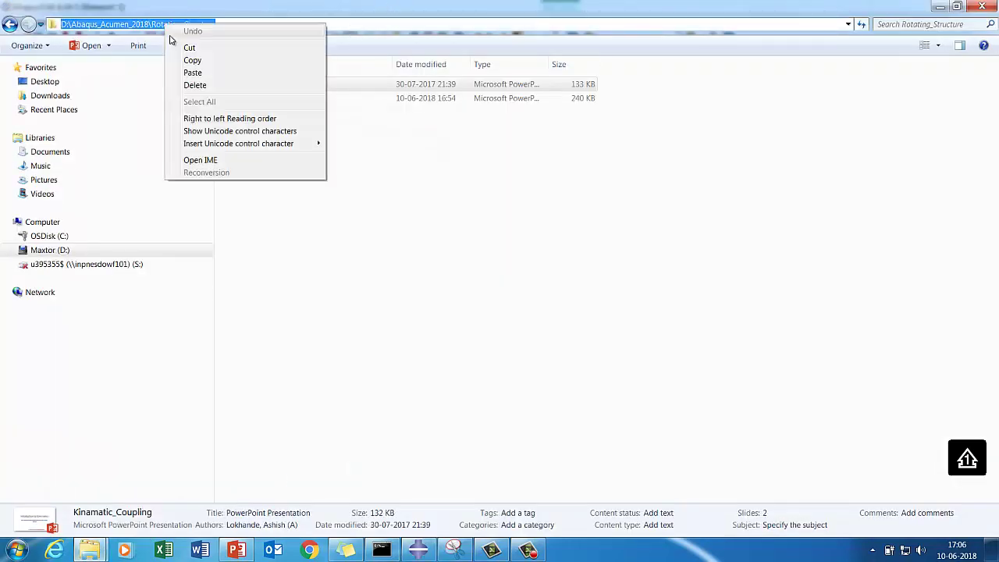
left_click(192, 60)
left_click(940, 7)
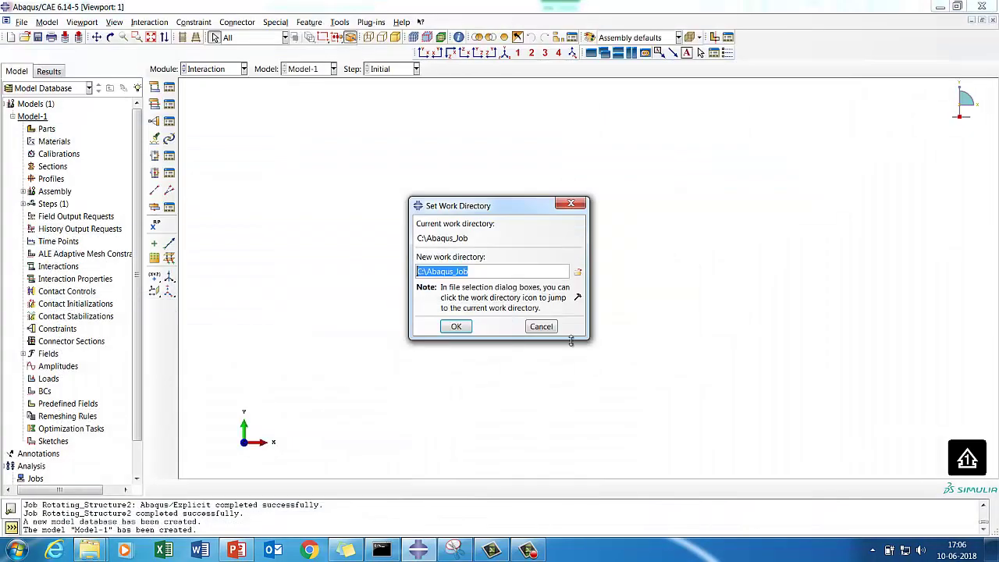
Set the work directory to the copied path D:\Abaqus_Acumen_2018\Rotating_Structure.
left_click(578, 272)
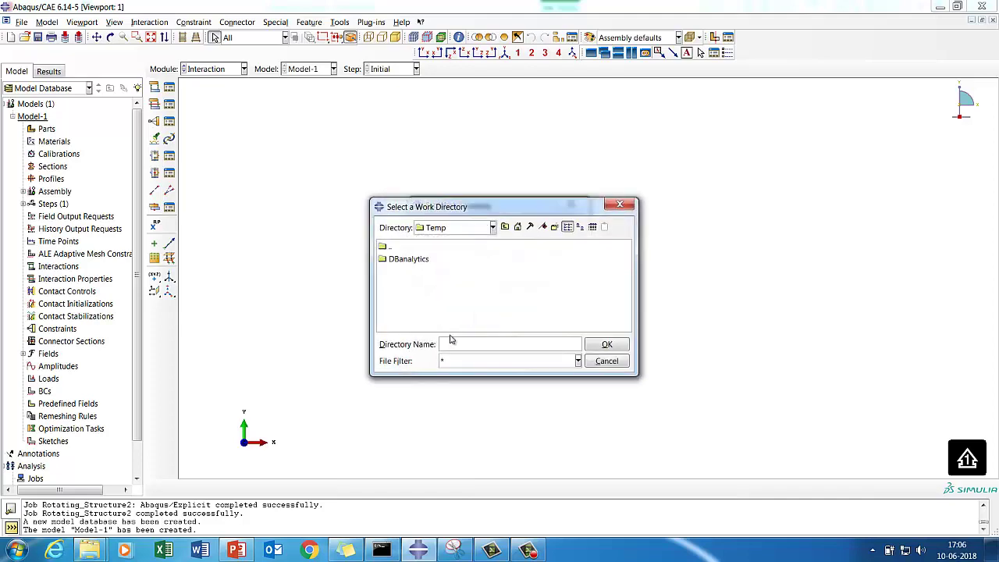
key("ctrl+v")
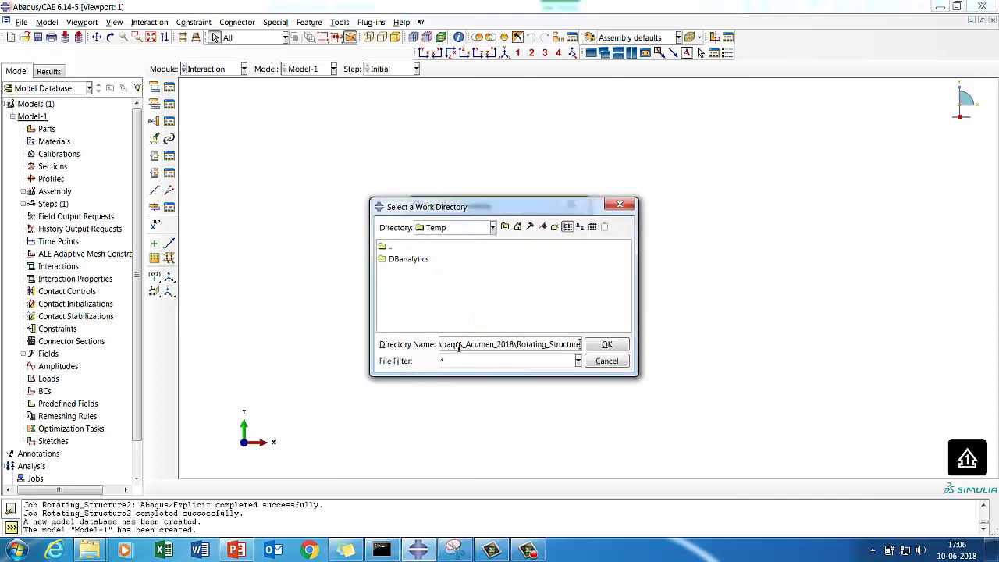
left_click(603, 346)
left_click(454, 326)
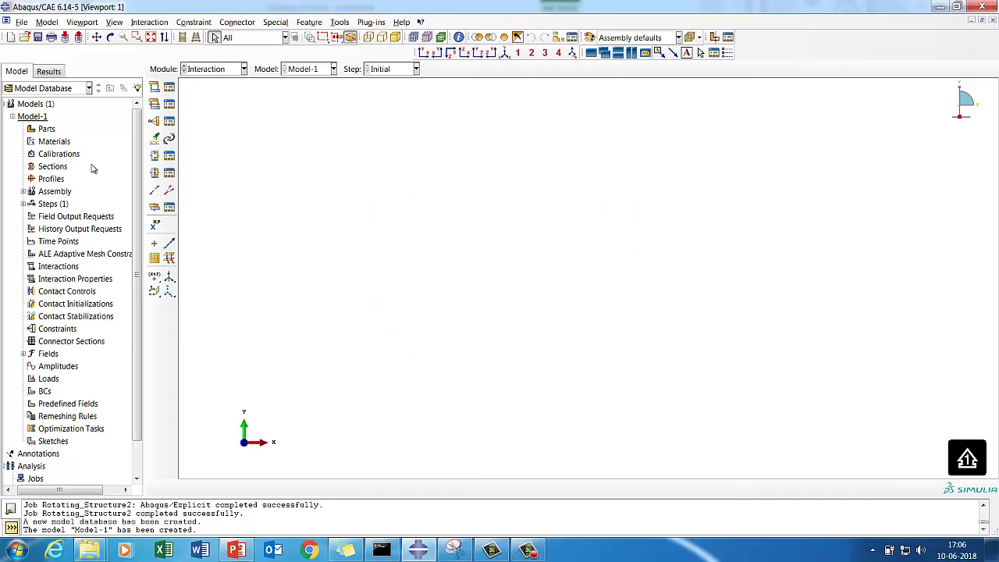
Create a 3D deformable shell extrusion part named Rotating_Strcture with an approximate size of 1000.
right_click(47, 129)
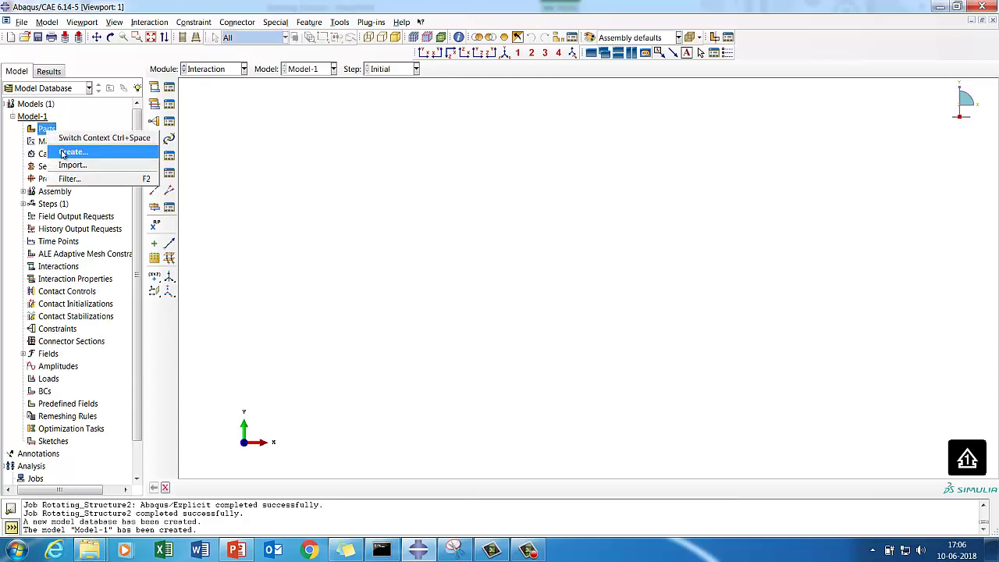
left_click(62, 154)
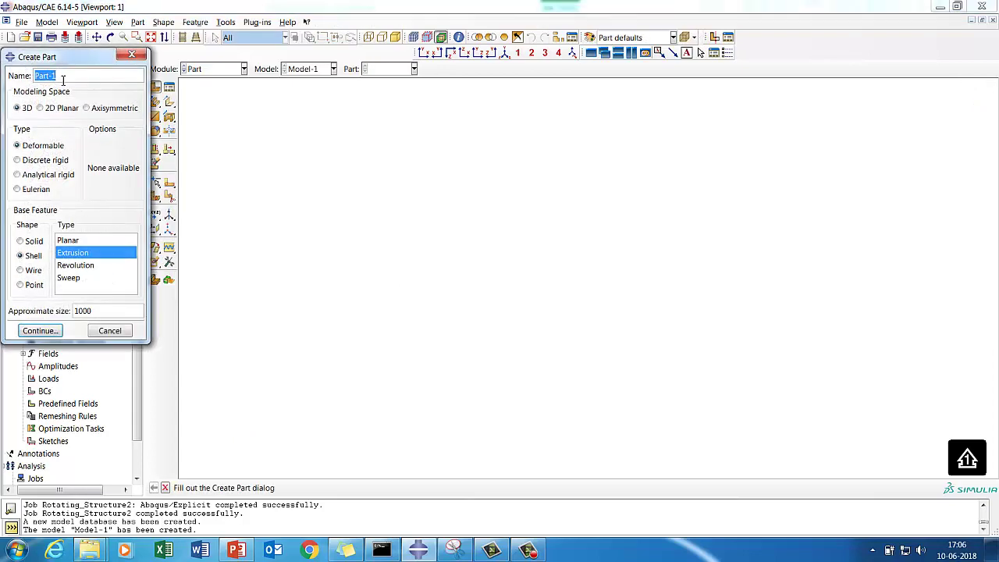
type("Rot")
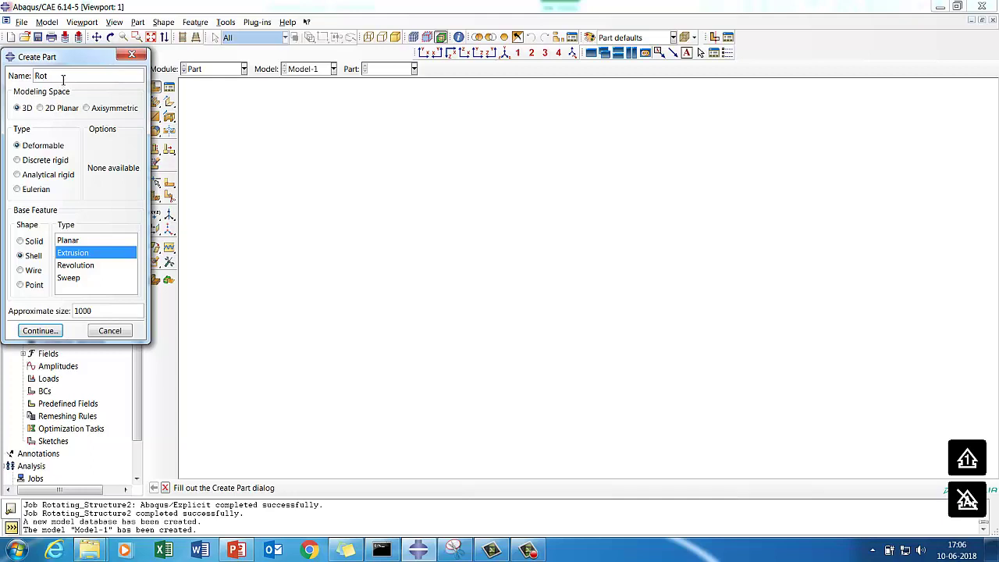
type("ating_Strcture")
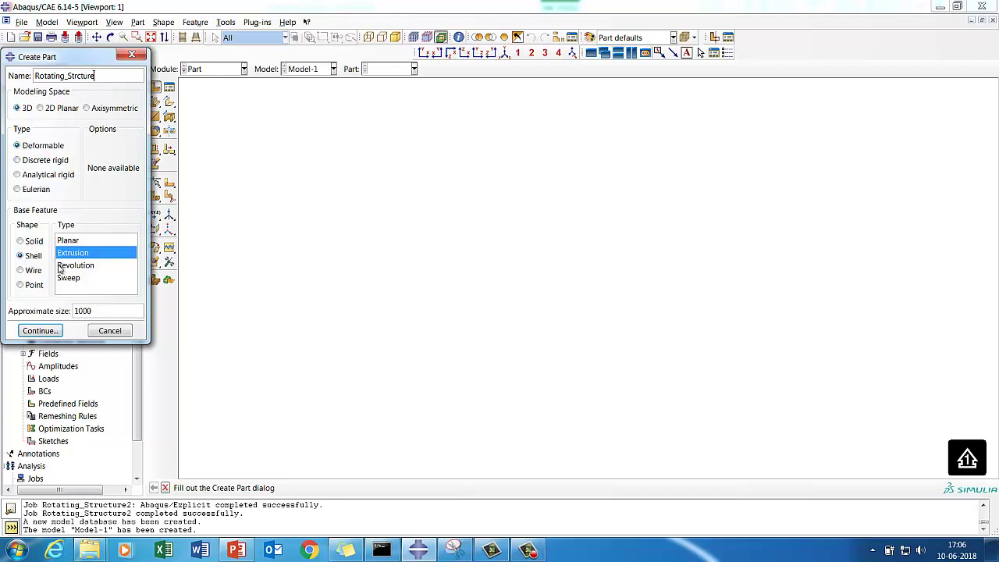
left_click_drag(90, 310, 64, 313)
type("1")
left_click(39, 329)
Place a point at 0,0 and sketch a circle of about 100 mm radius centred on it.
left_click(155, 88)
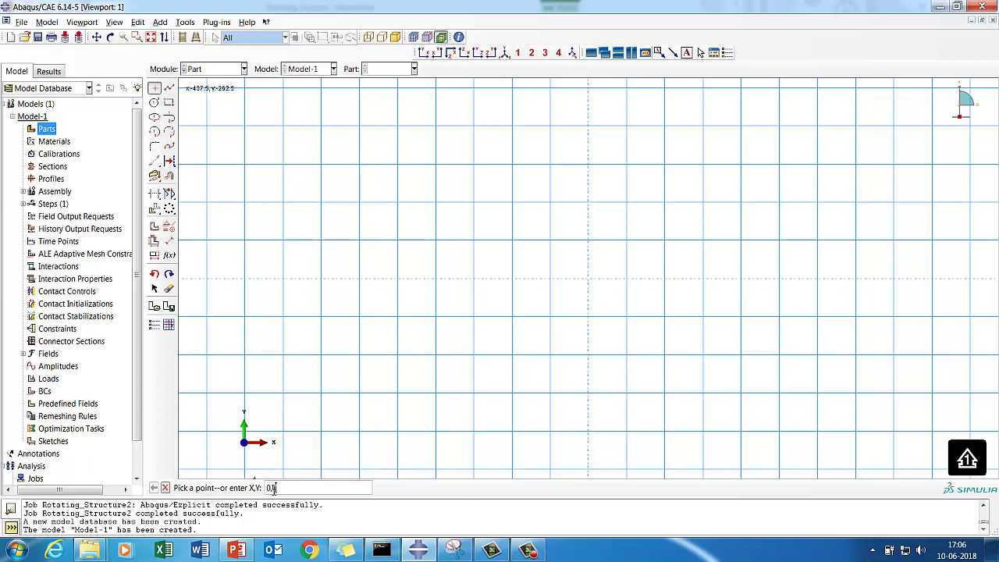
left_click(155, 102)
left_click(589, 279)
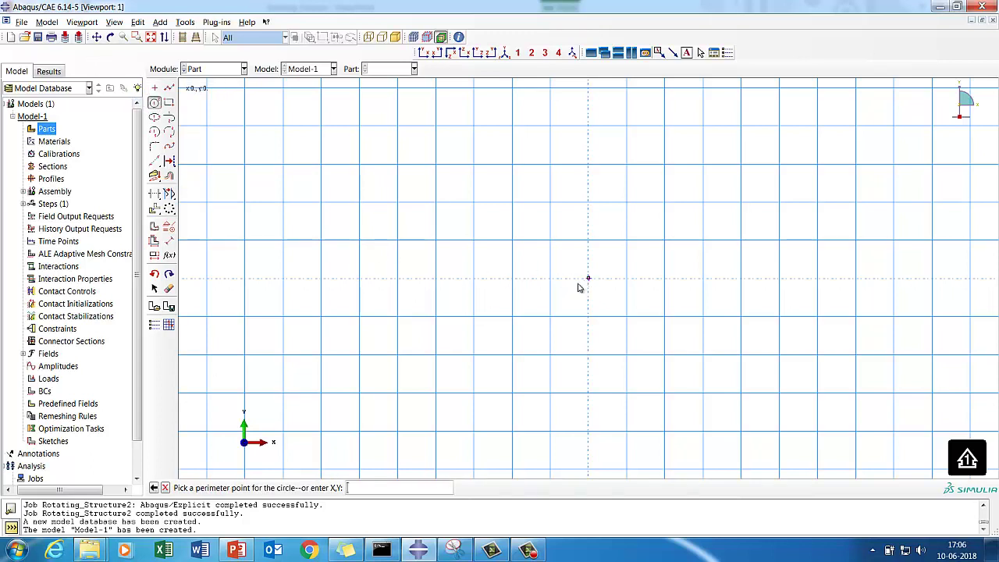
left_click(514, 284)
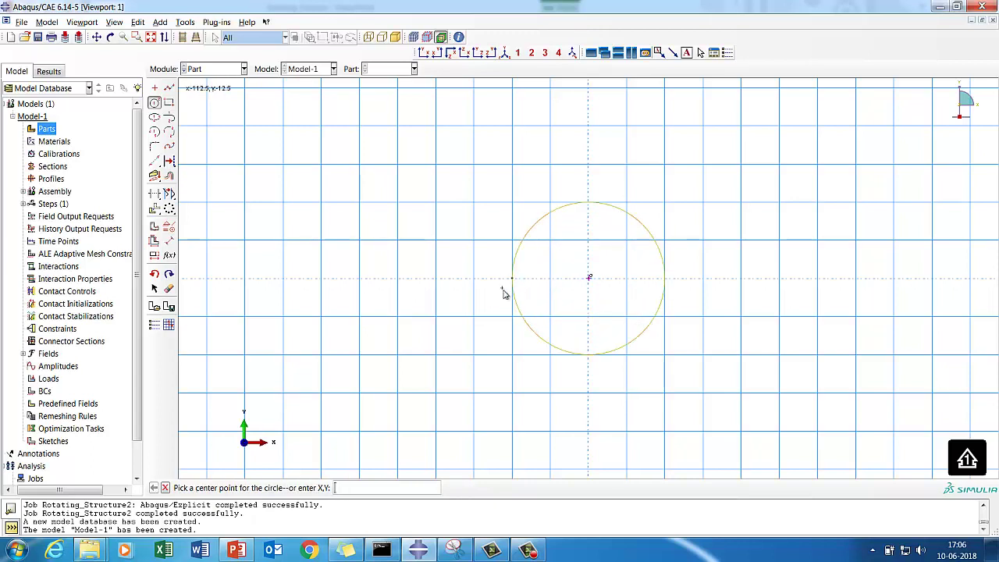
Dimension the circle's radius as 100 mm, placing the dimension outside its lower-left edge.
left_click(168, 241)
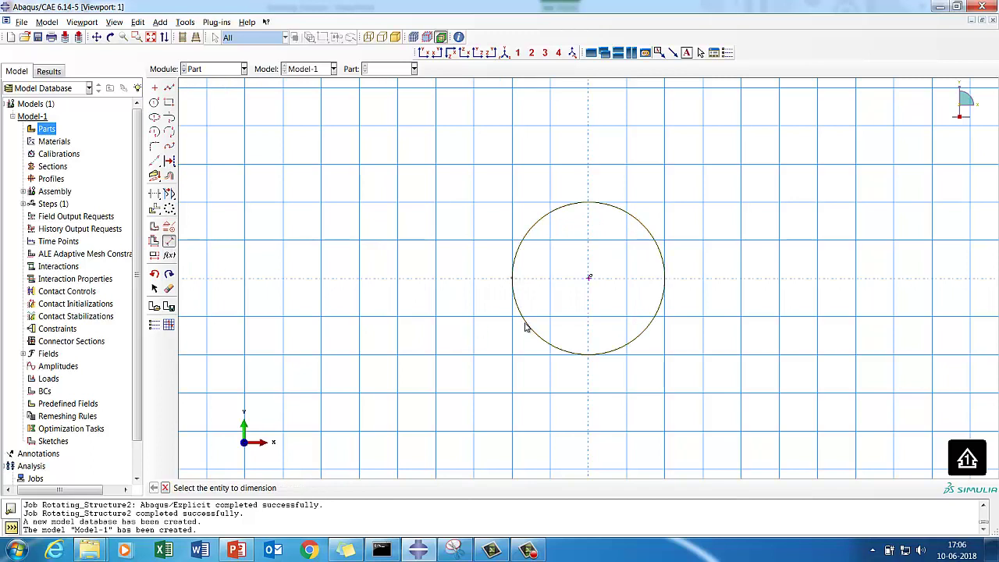
left_click(525, 327)
left_click(484, 344)
key("Return")
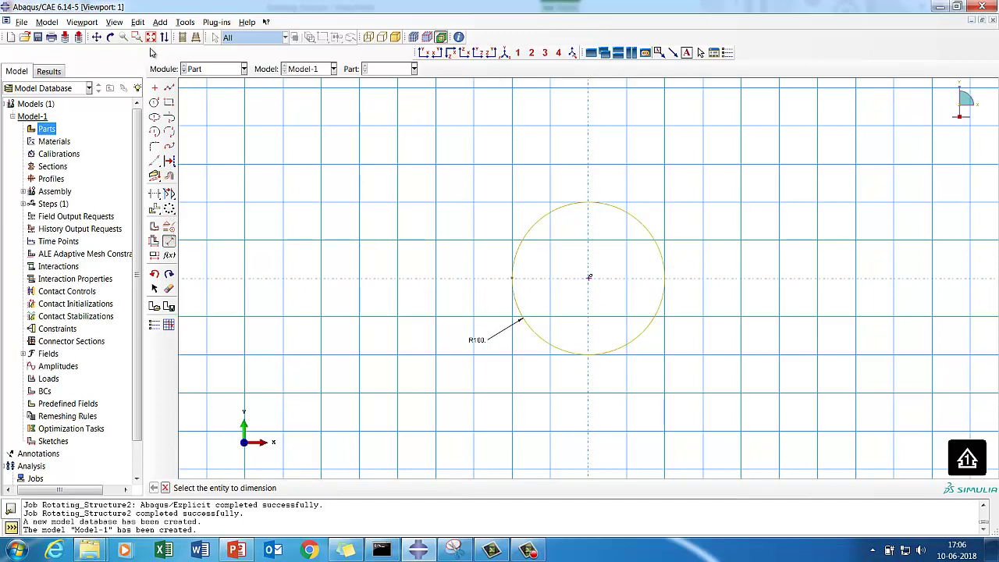
Sketch a horizontal line about 300 mm long outward from the circle's right-hand point, ending at X 400, Y 0.
left_click(160, 23)
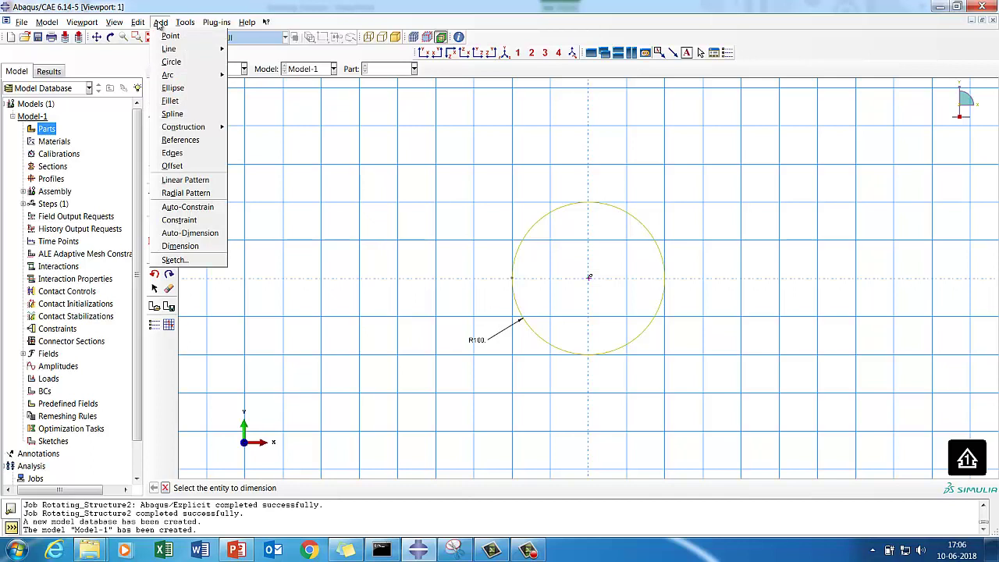
left_click(190, 181)
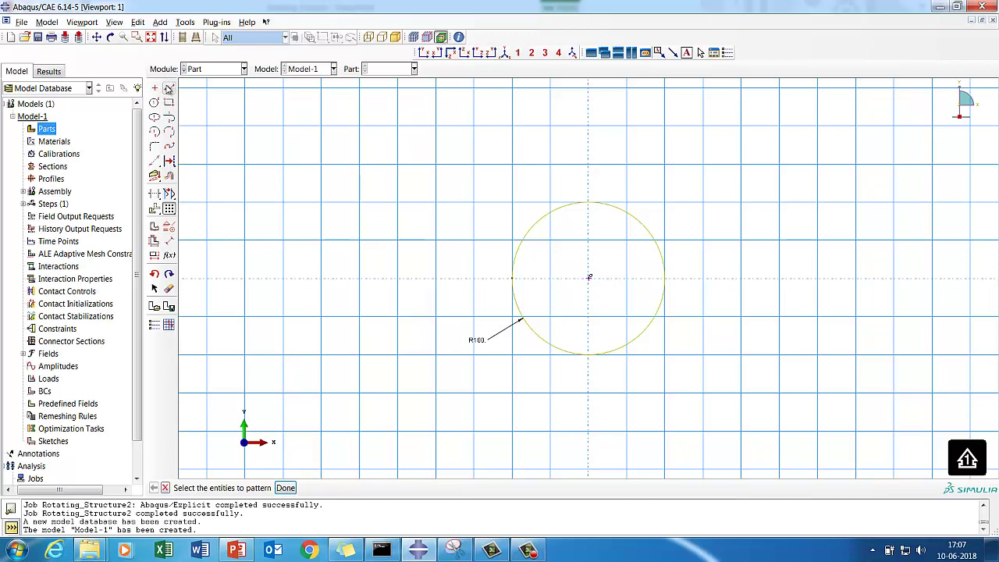
left_click(168, 87)
left_click(664, 278)
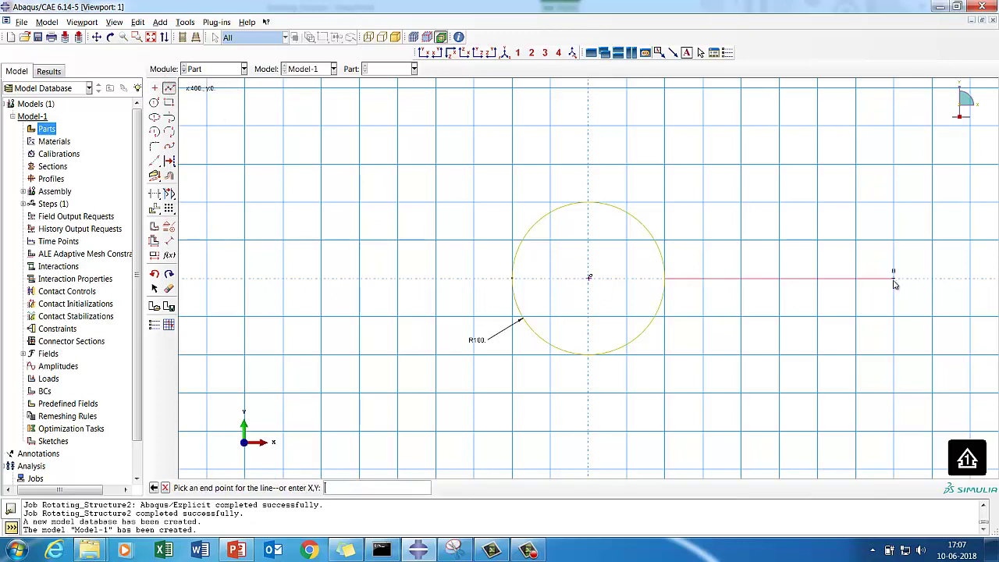
left_click(894, 279)
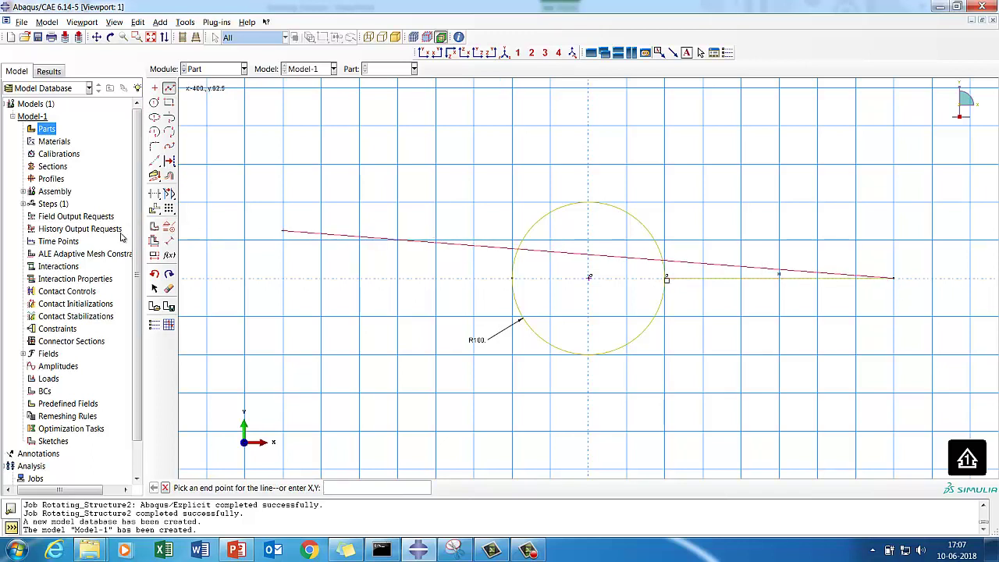
Dimension the horizontal line's length as 300 mm, placing the dimension below the line.
left_click(169, 242)
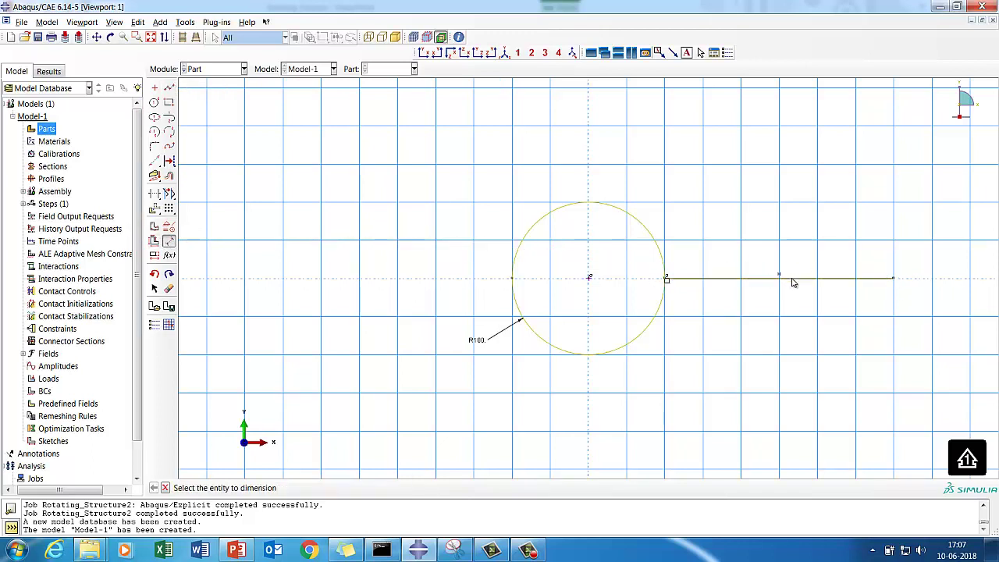
left_click(794, 279)
left_click(794, 346)
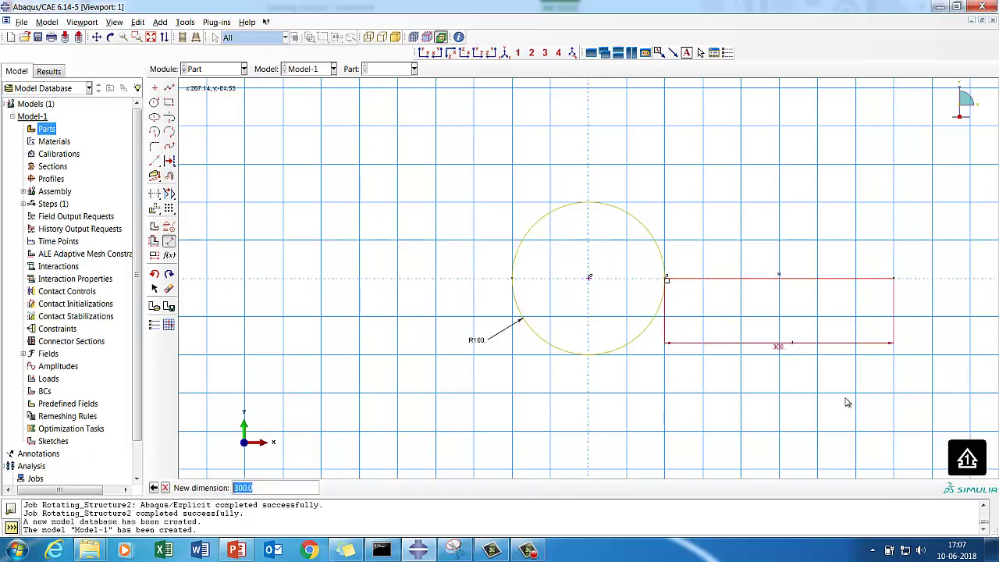
key("Return")
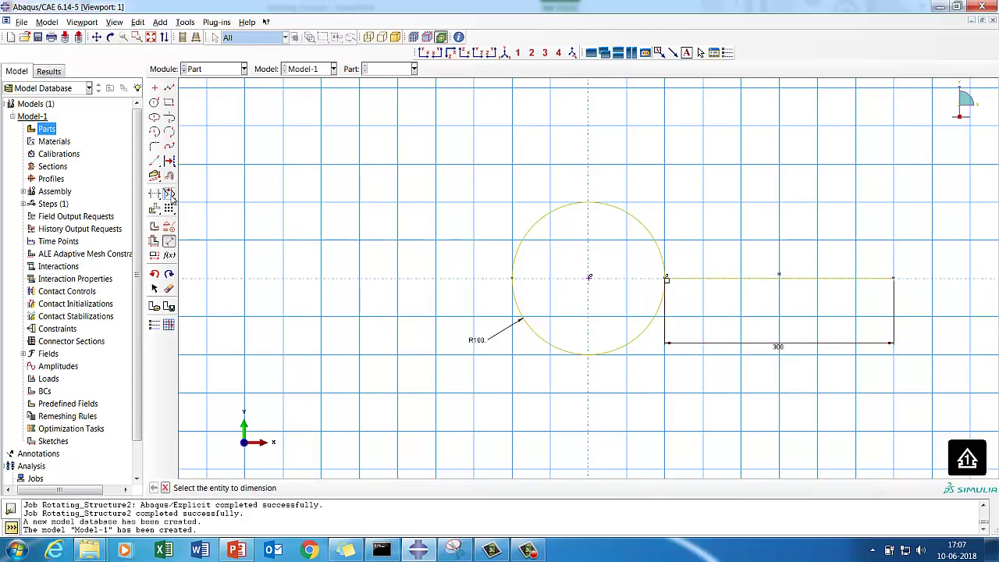
Create a radial pattern of the horizontal line around the circle with 18 instances over a total angle of 360 degrees.
left_click(160, 22)
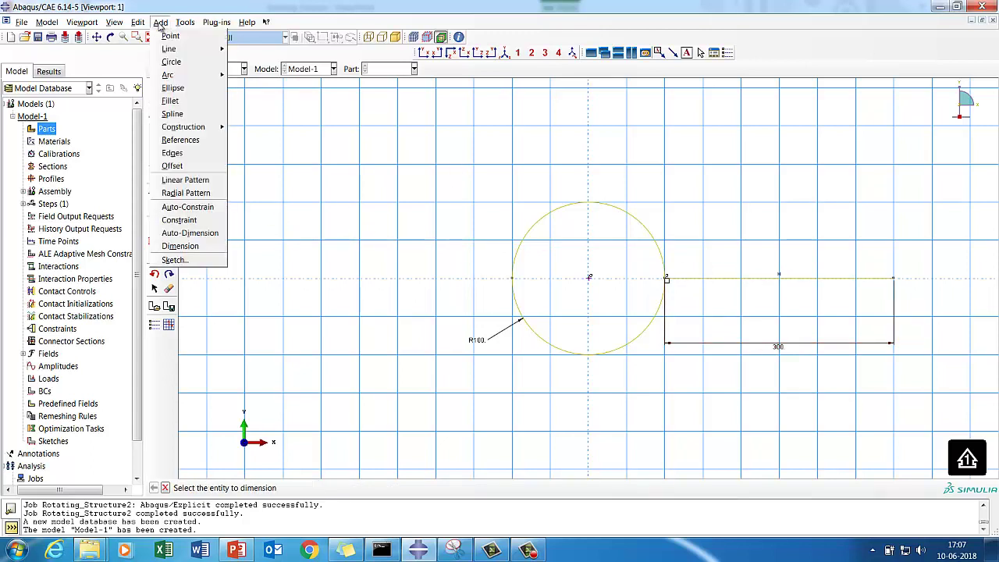
left_click(168, 194)
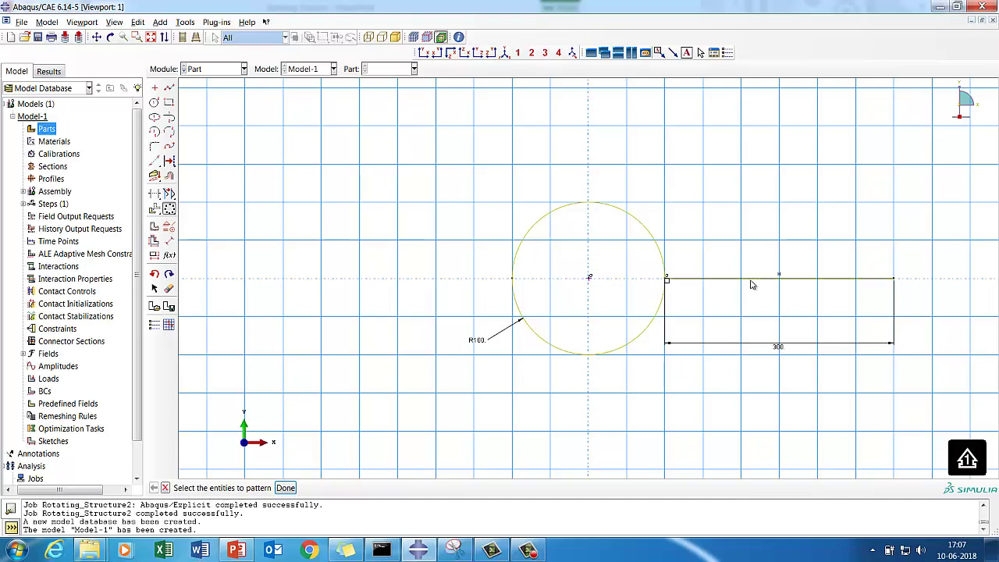
left_click(285, 488)
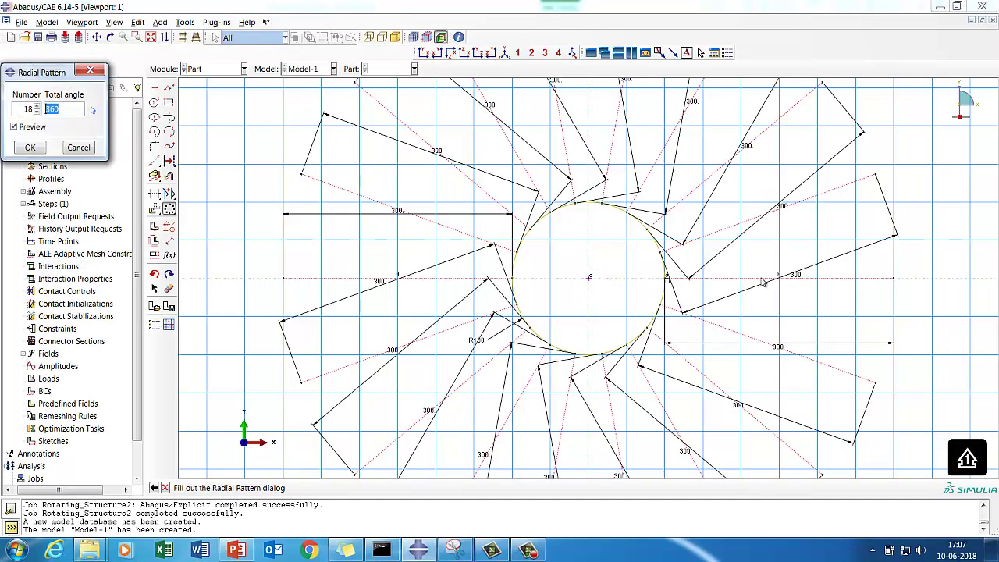
left_click(37, 112)
left_click(37, 113)
left_click(36, 113)
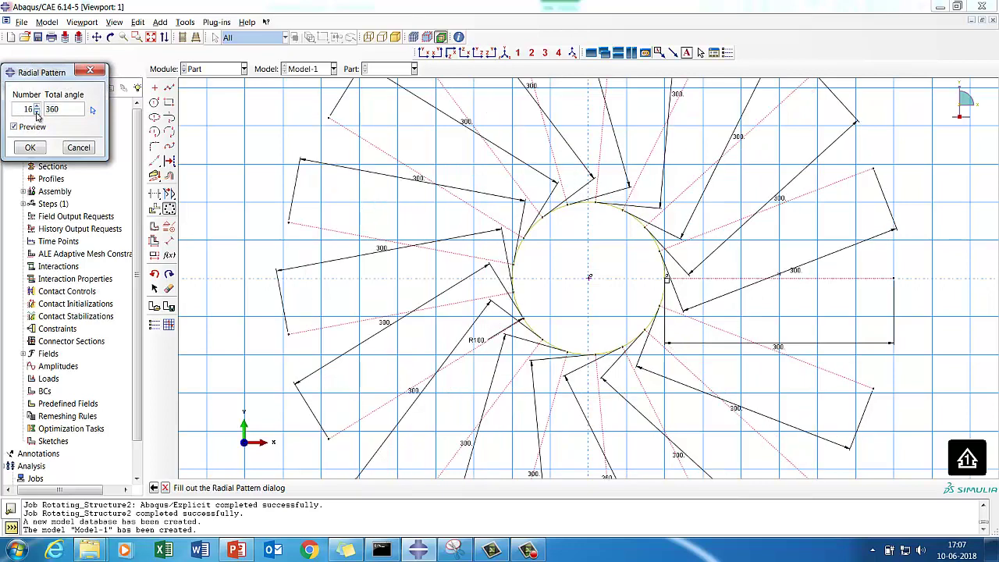
left_click(36, 113)
left_click(37, 112)
left_click(36, 112)
left_click(36, 112)
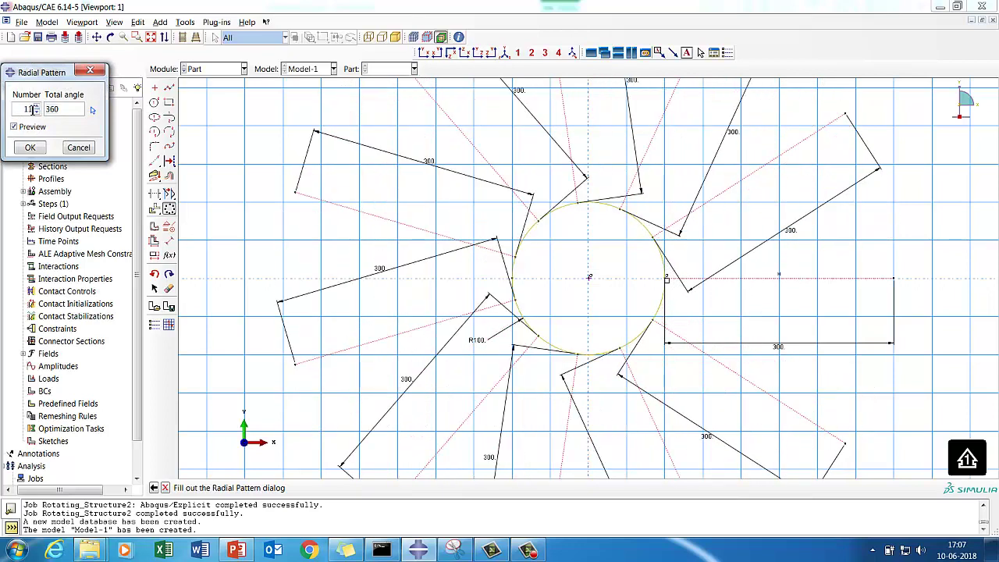
left_click(37, 107)
left_click(37, 107)
left_click(37, 107)
left_click(37, 107)
left_click(36, 107)
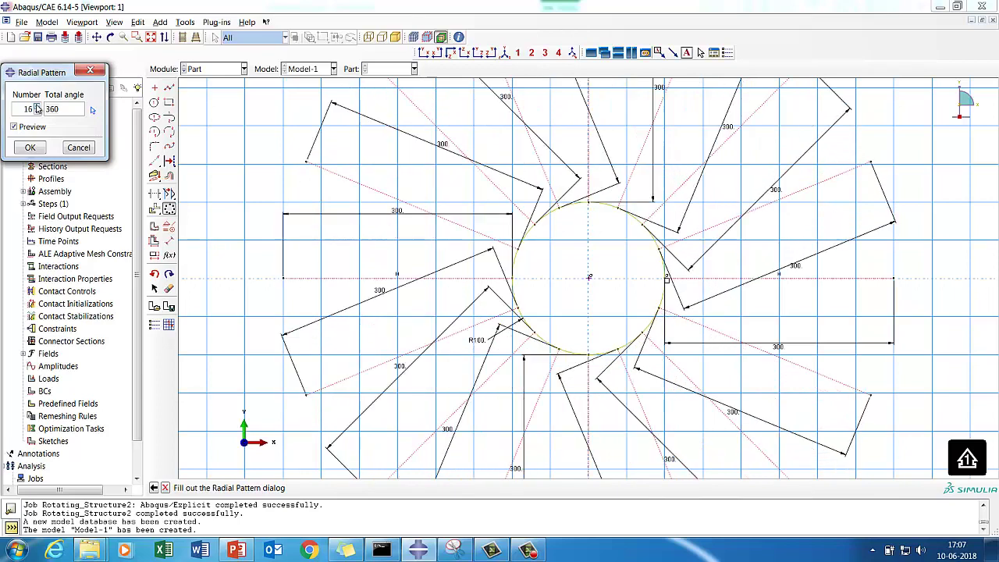
left_click(37, 106)
left_click(36, 107)
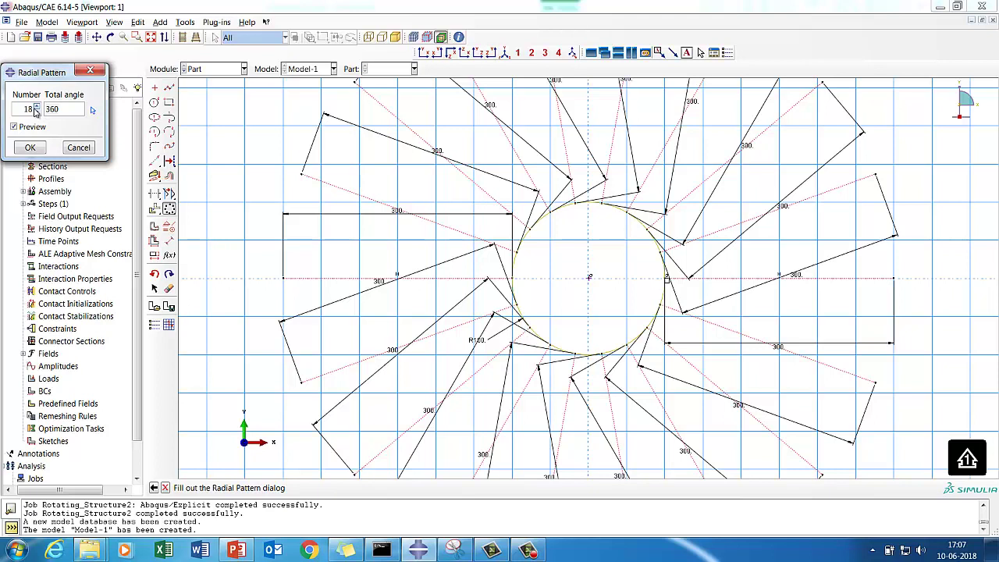
left_click(30, 147)
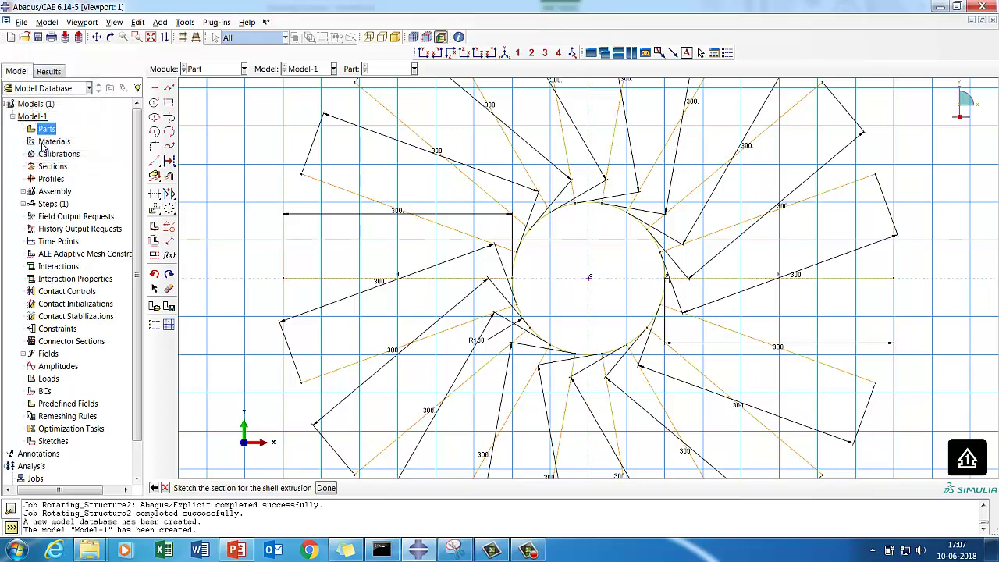
Finish the sketch and extrude the shell section to a blind depth of 50.
left_click(326, 490)
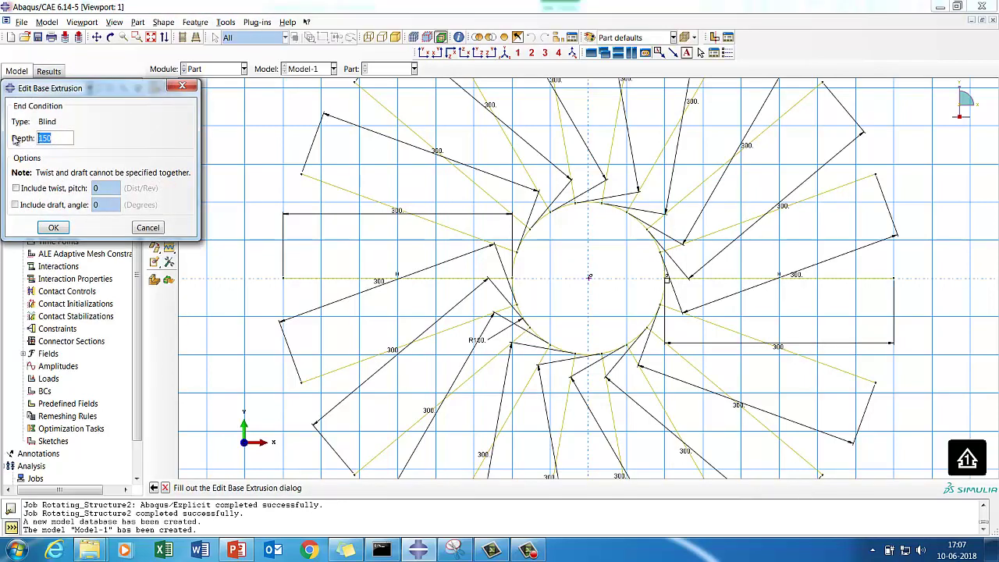
type("50")
left_click(53, 227)
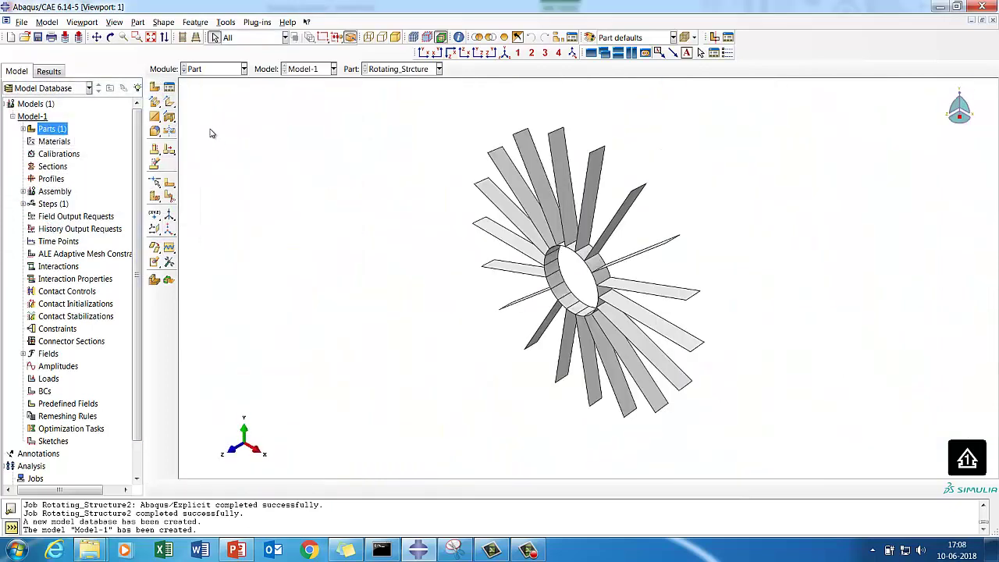
left_click(110, 37)
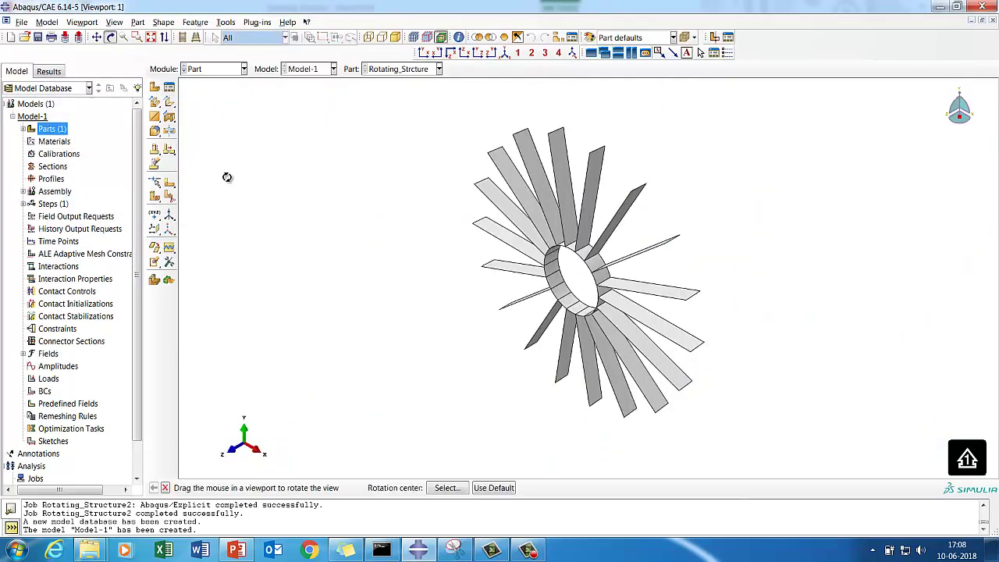
left_click_drag(468, 234, 453, 196)
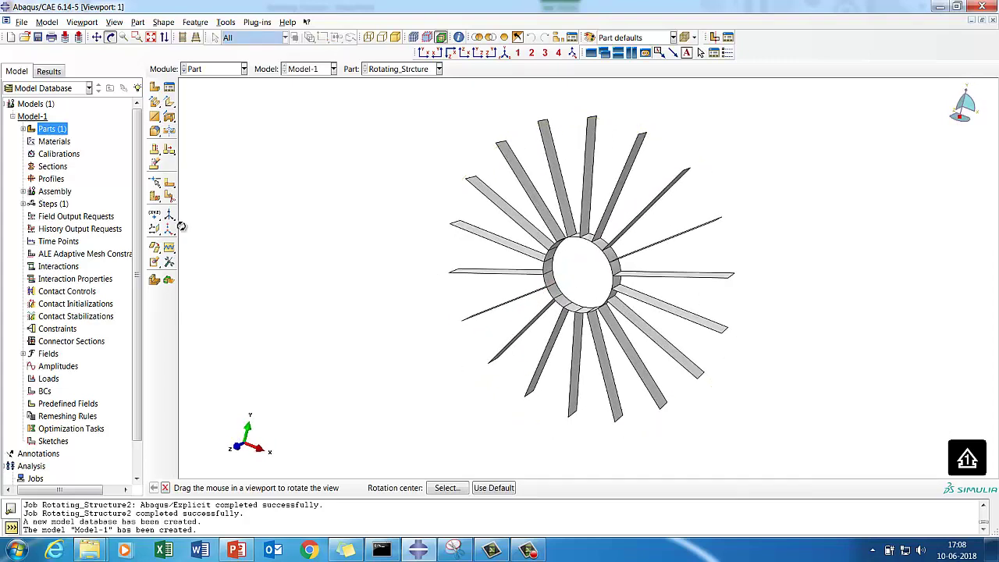
mouse_move(414, 266)
left_mouse_down()
mouse_move(430, 268)
mouse_move(406, 250)
left_mouse_up()
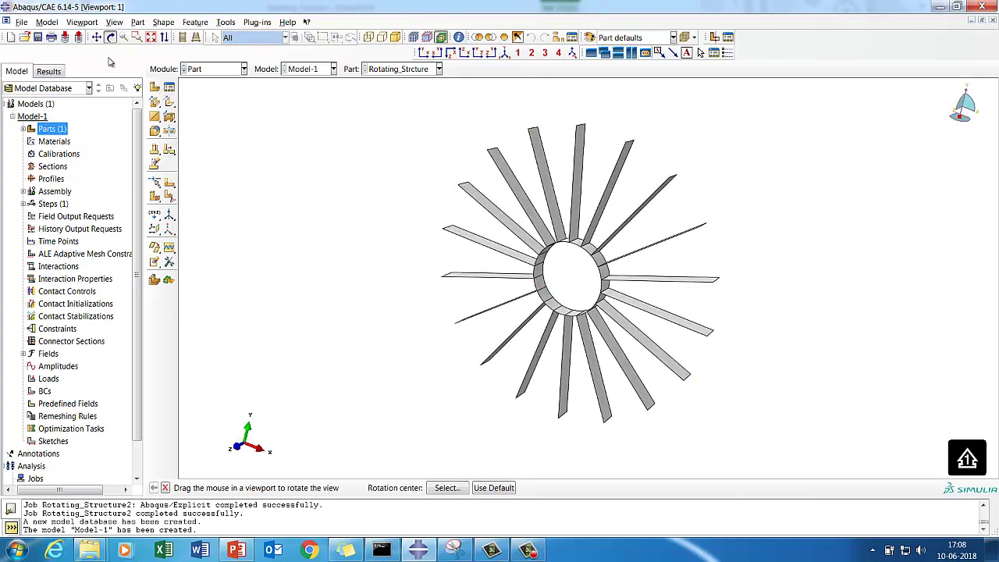
Create a material named Steel and give it a uniform mass density of 7.85e-09.
right_click(47, 145)
left_click(63, 165)
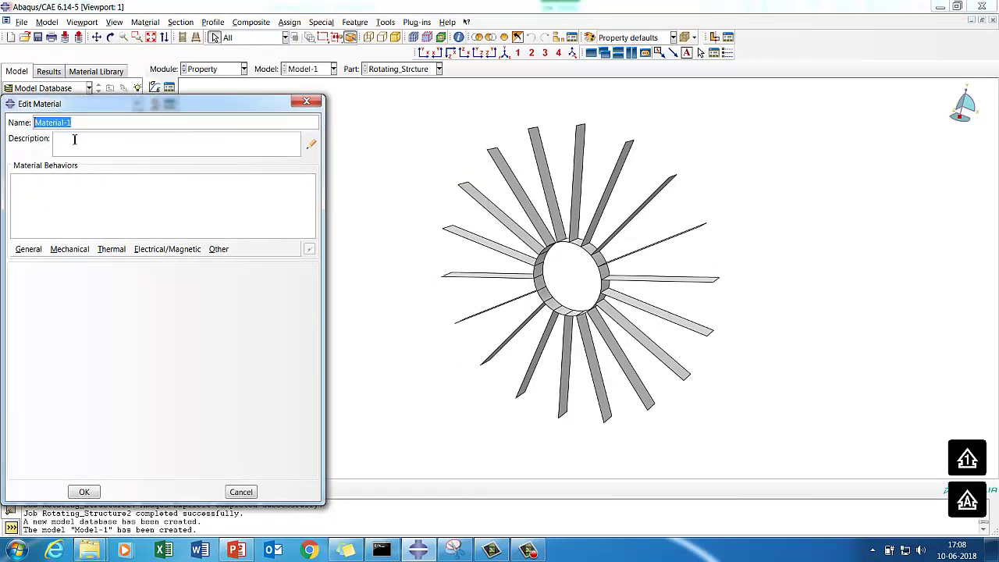
type("Steel")
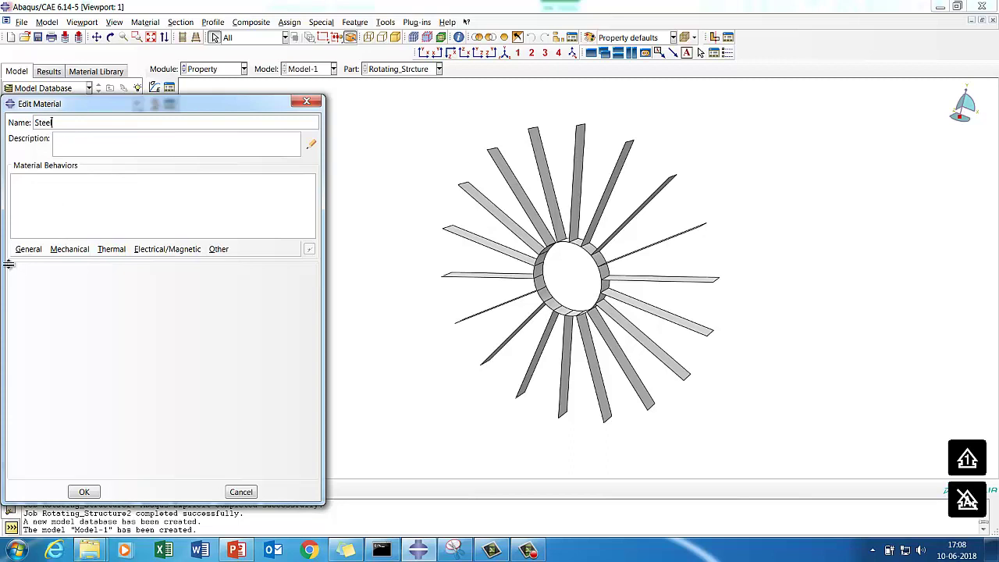
left_click(28, 249)
left_click(31, 261)
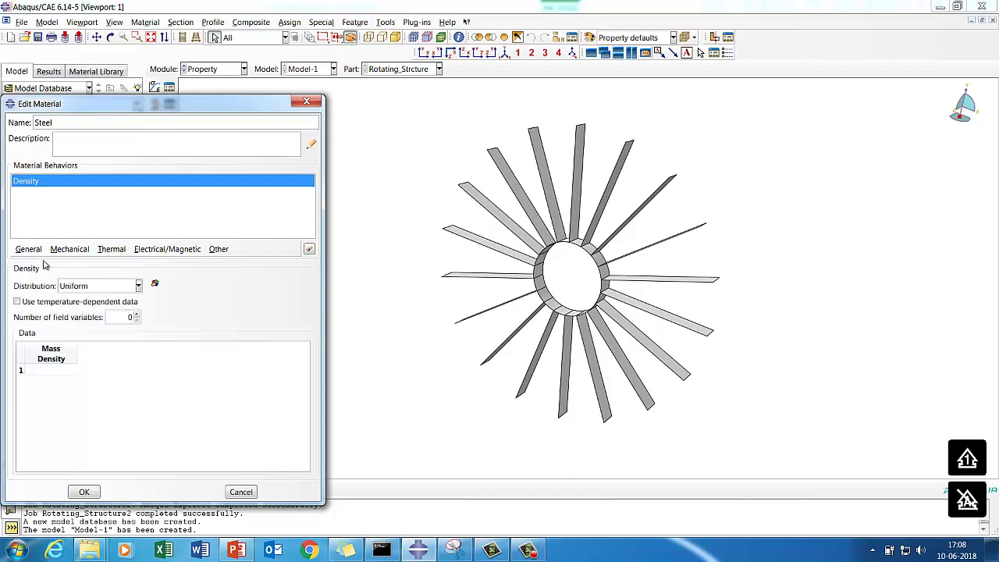
left_click(54, 372)
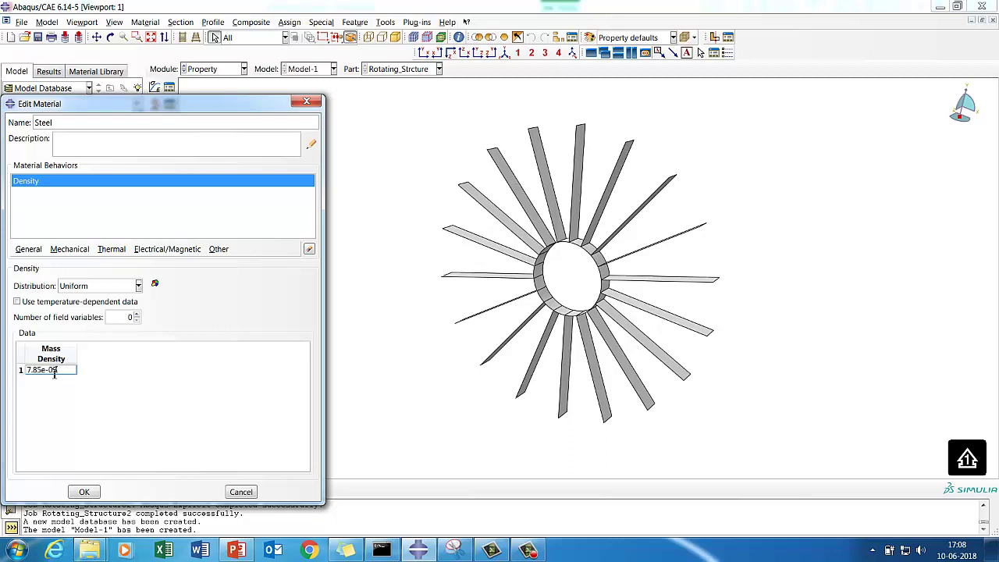
key("Return")
Add isotropic elasticity to the Steel material with Young's modulus 210e03 and Poisson's ratio 0.3, and save the material.
left_click(69, 251)
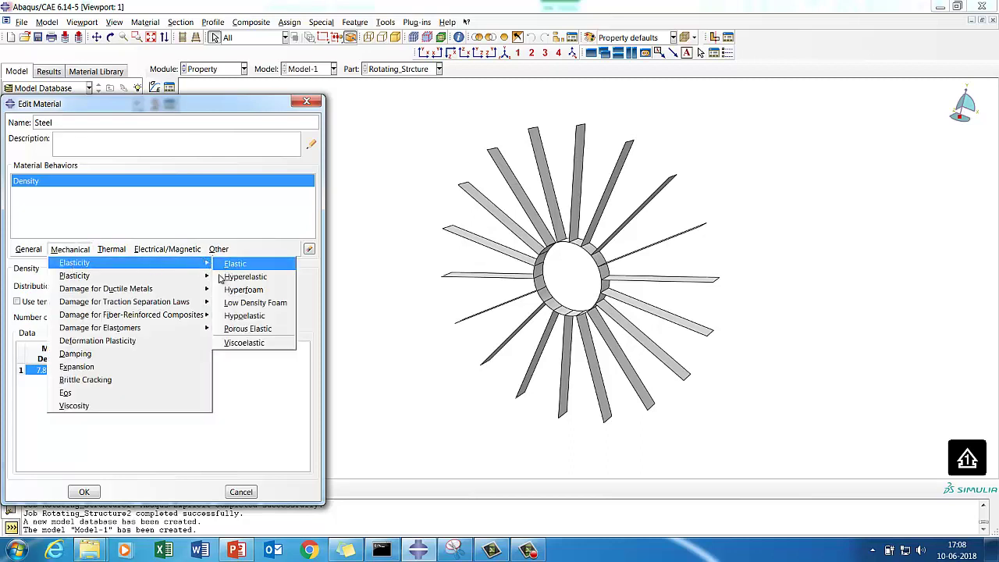
left_click(234, 264)
left_click(55, 416)
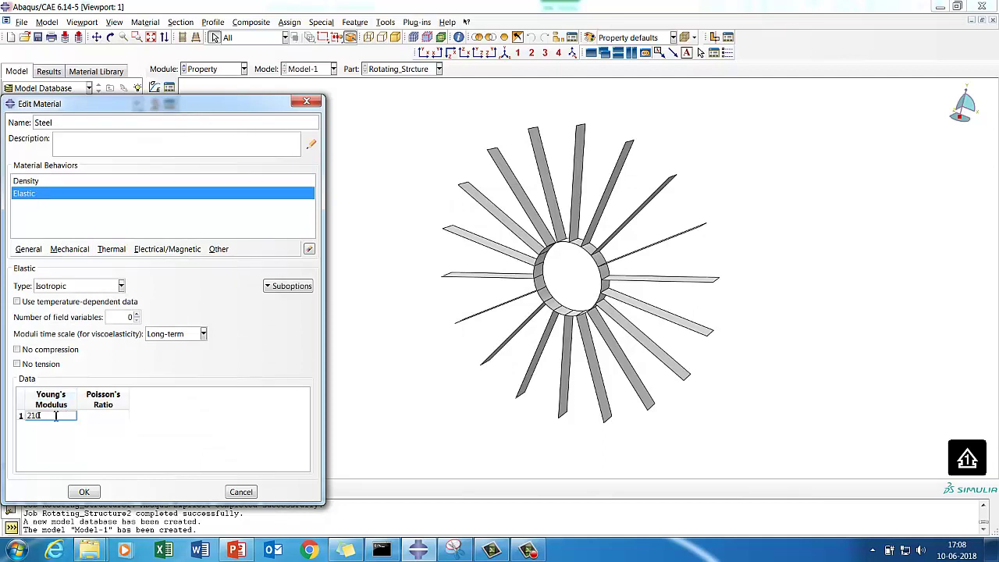
type("210e03")
left_click(98, 416)
type("0.3")
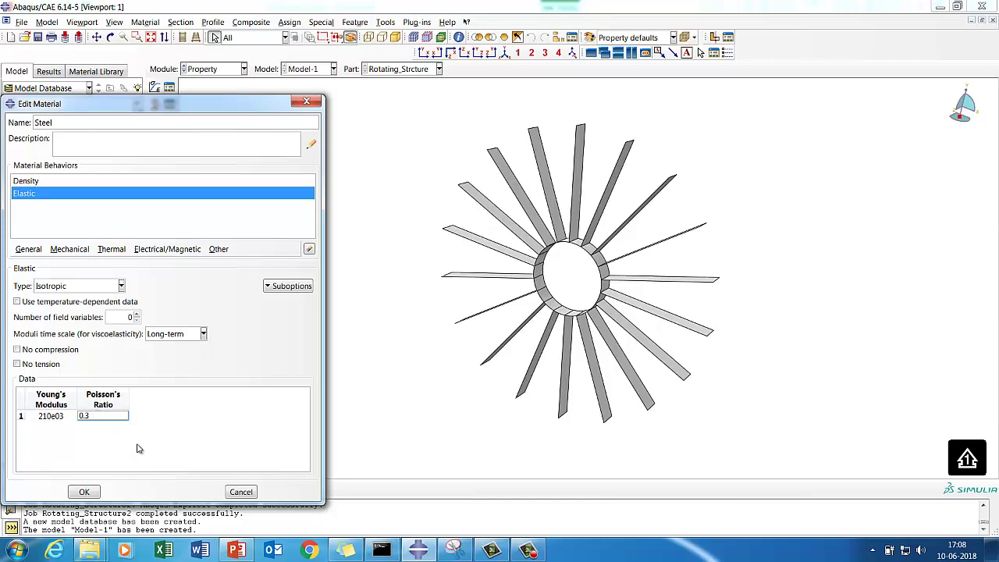
key("Return")
left_click(83, 492)
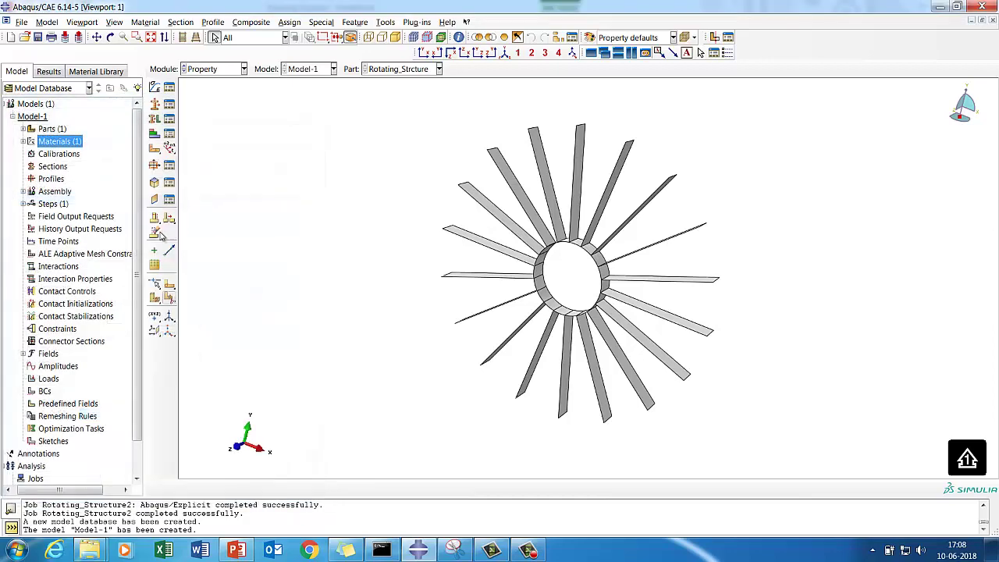
Create a homogeneous shell section of thickness 3 using the Steel material.
left_click(167, 106)
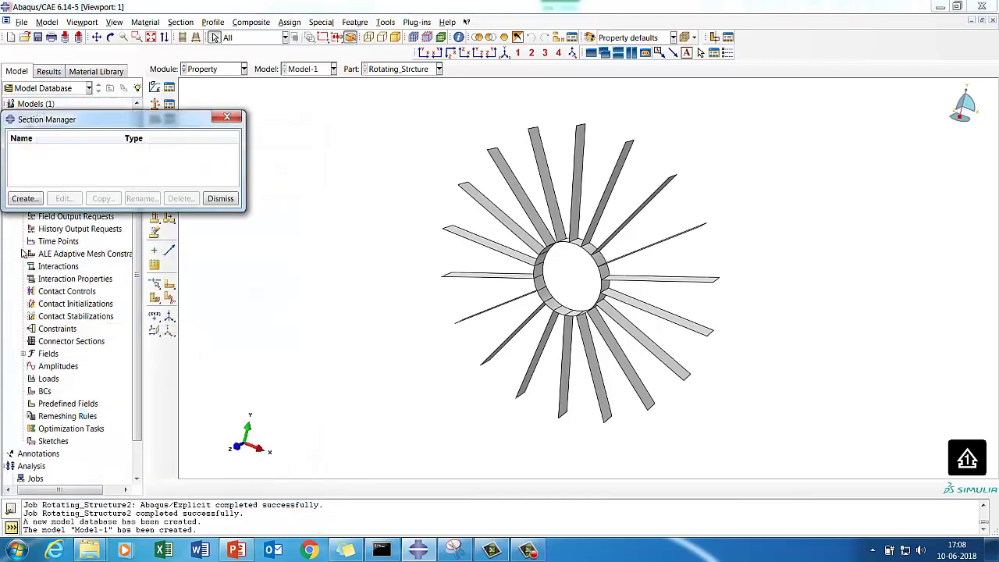
left_click(23, 198)
left_click(28, 263)
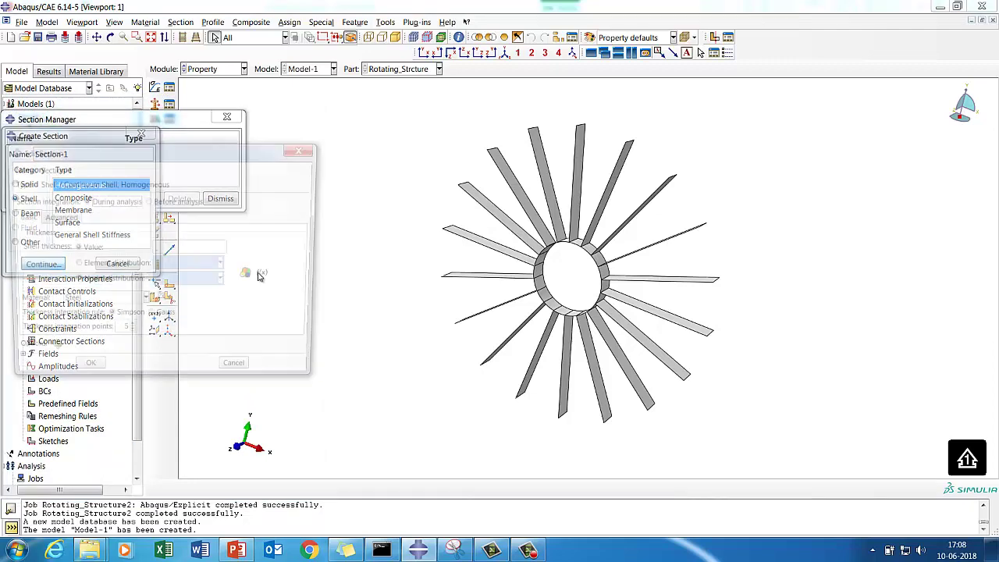
left_click(161, 246)
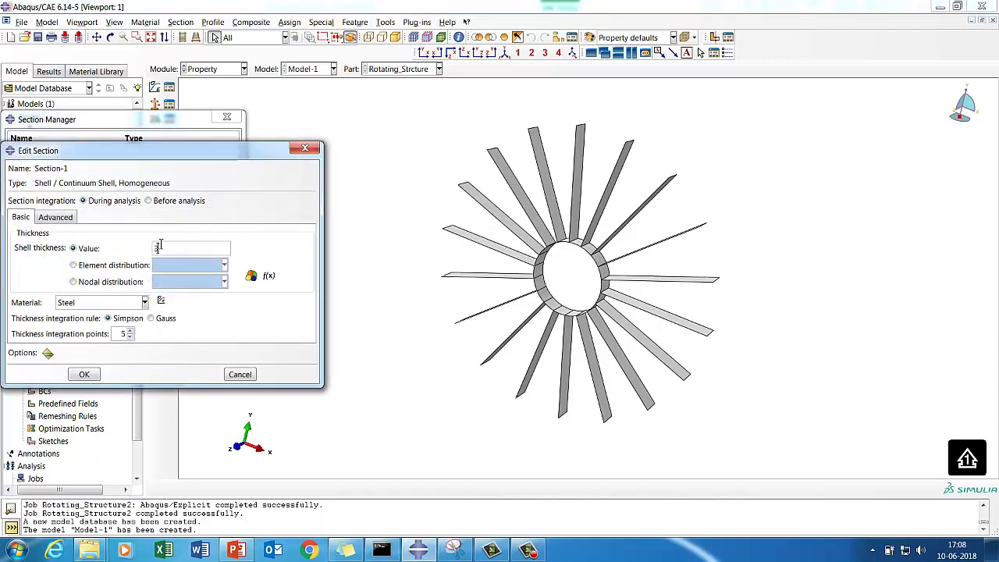
left_click(95, 376)
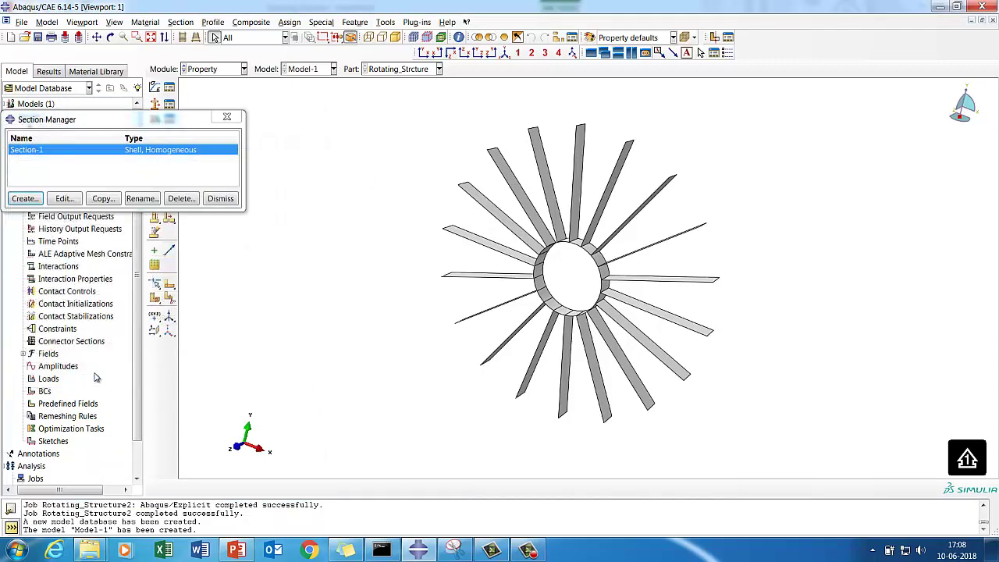
left_click(217, 198)
Assign Section-1 to the whole hub and all blades, with thickness from section and a middle-surface shell offset.
left_click(170, 119)
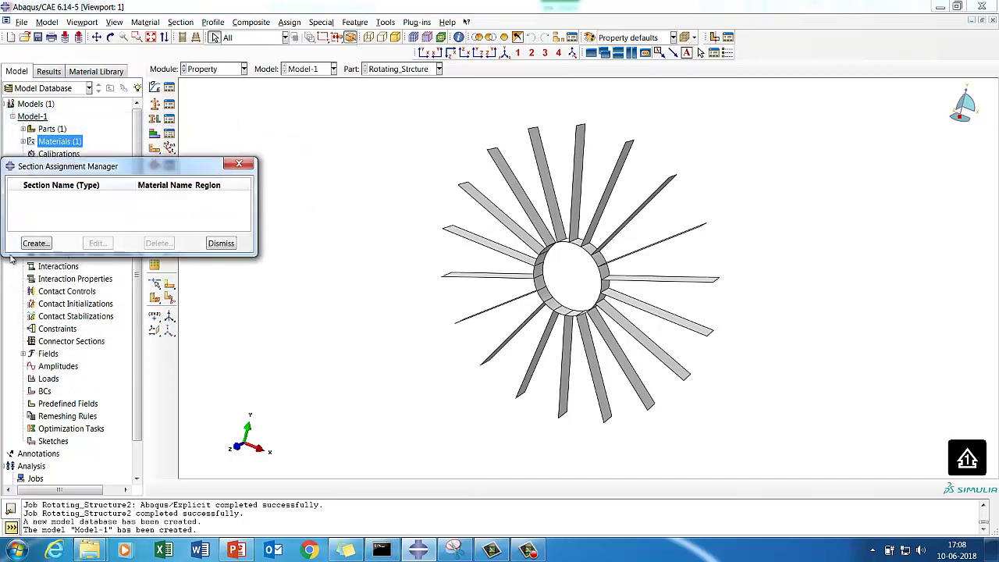
left_click(35, 244)
left_click_drag(396, 107, 784, 466)
left_click(445, 488)
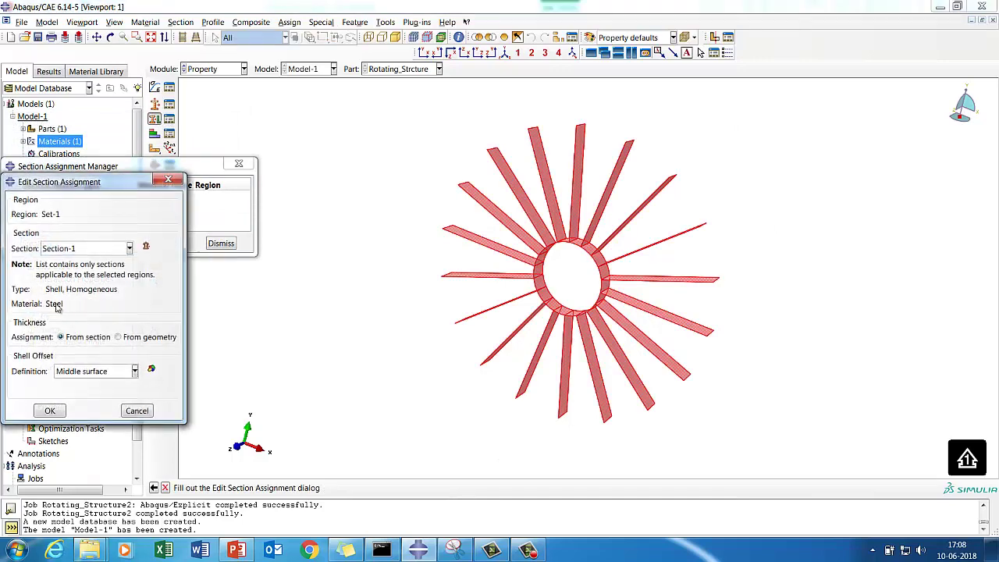
left_click(45, 410)
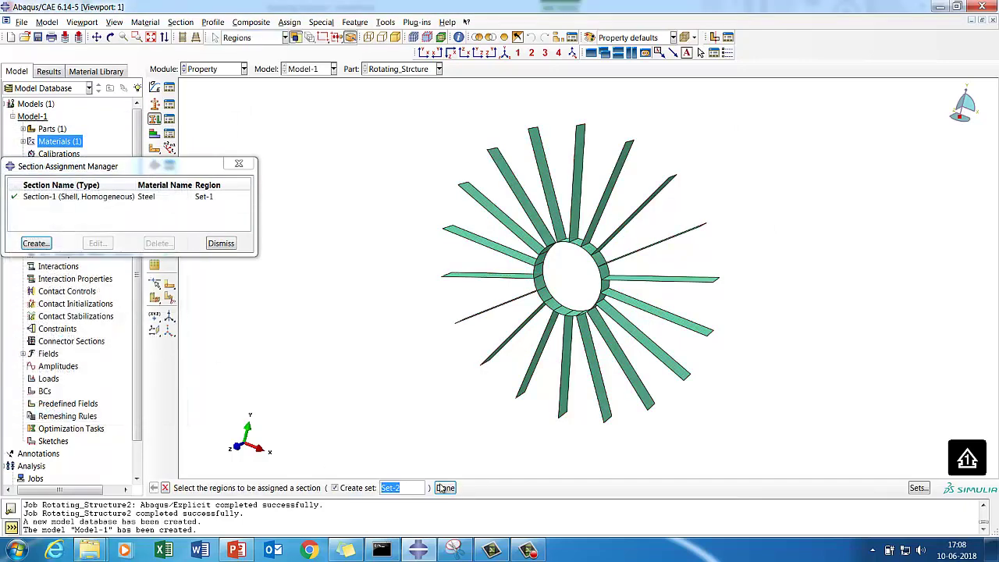
left_click(221, 243)
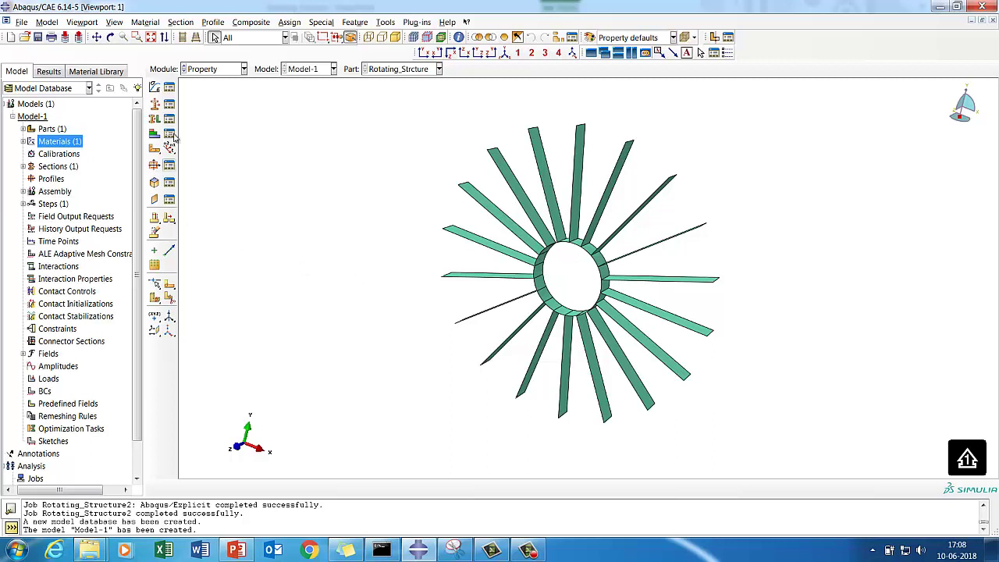
Create a dependent instance of the Rotating_Strcture part in the assembly.
left_click(24, 191)
left_click(64, 203)
right_click(64, 204)
key("Escape")
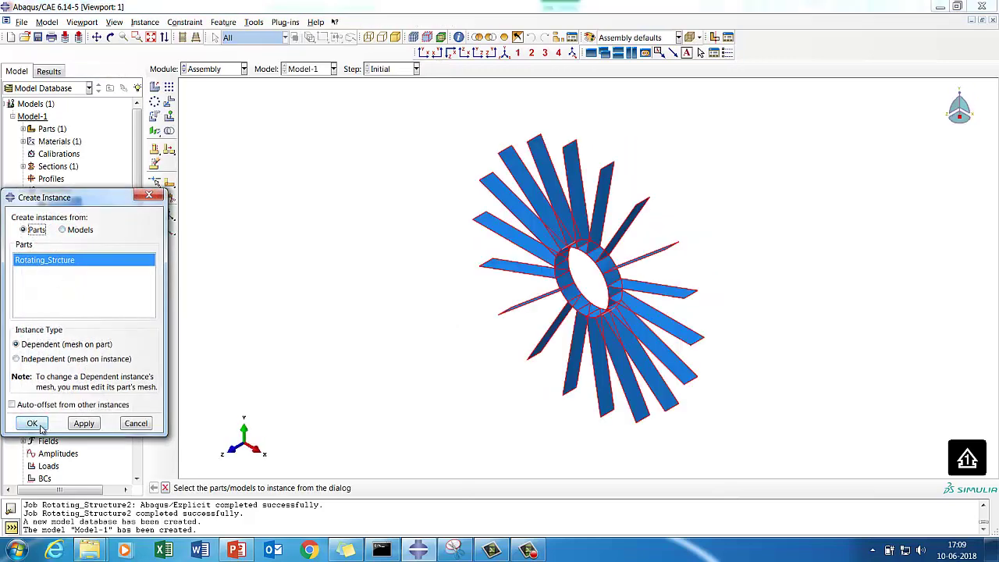
left_click(32, 423)
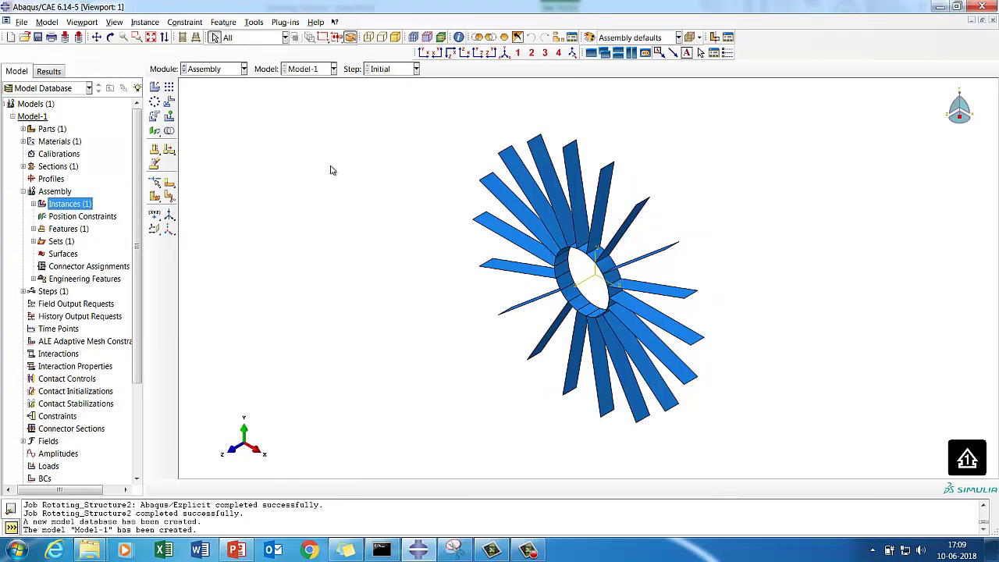
Create an assembly reference point on the hub's central axis, with X and Y both 0.
left_click(110, 38)
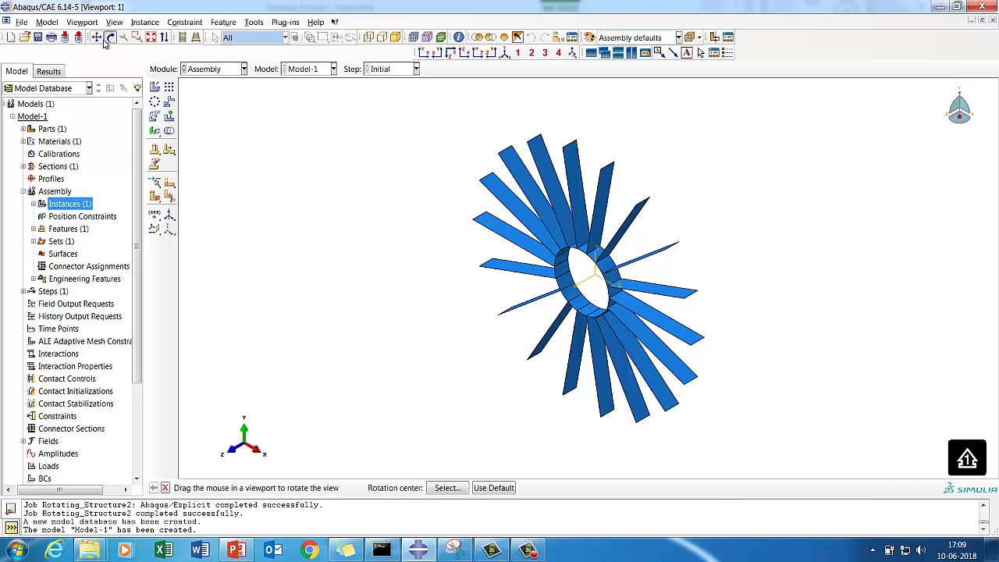
left_click_drag(647, 308, 676, 285)
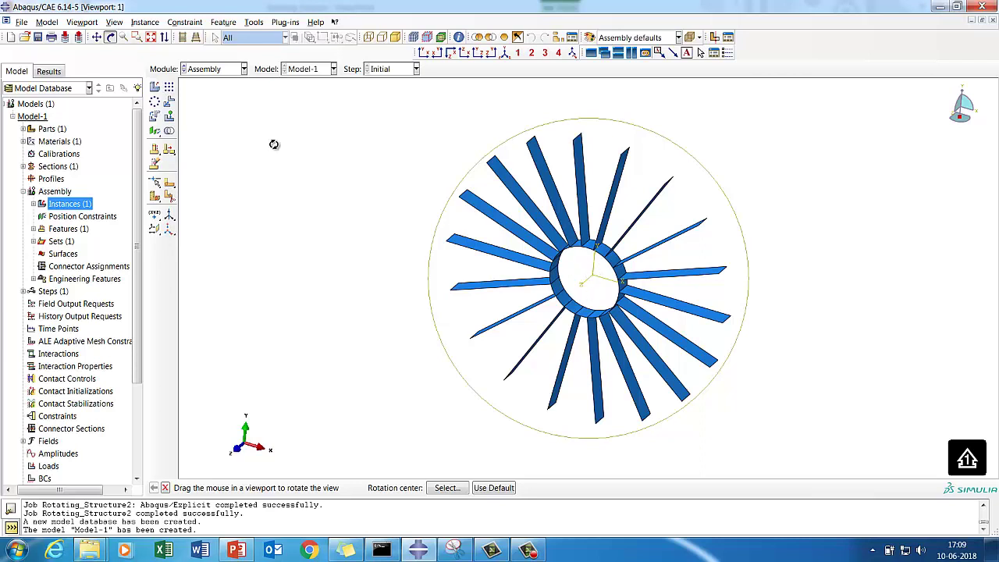
left_click(254, 22)
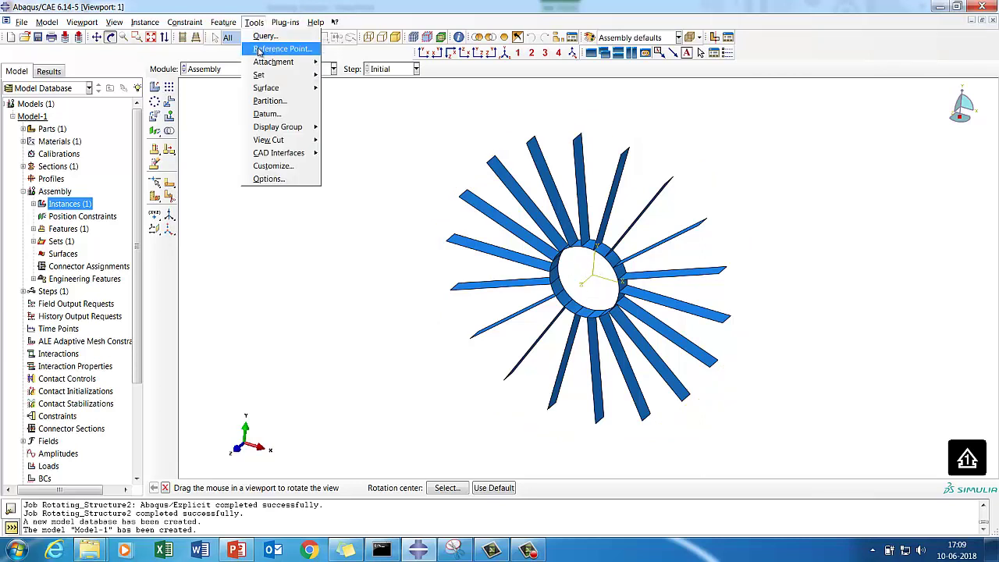
left_click(262, 50)
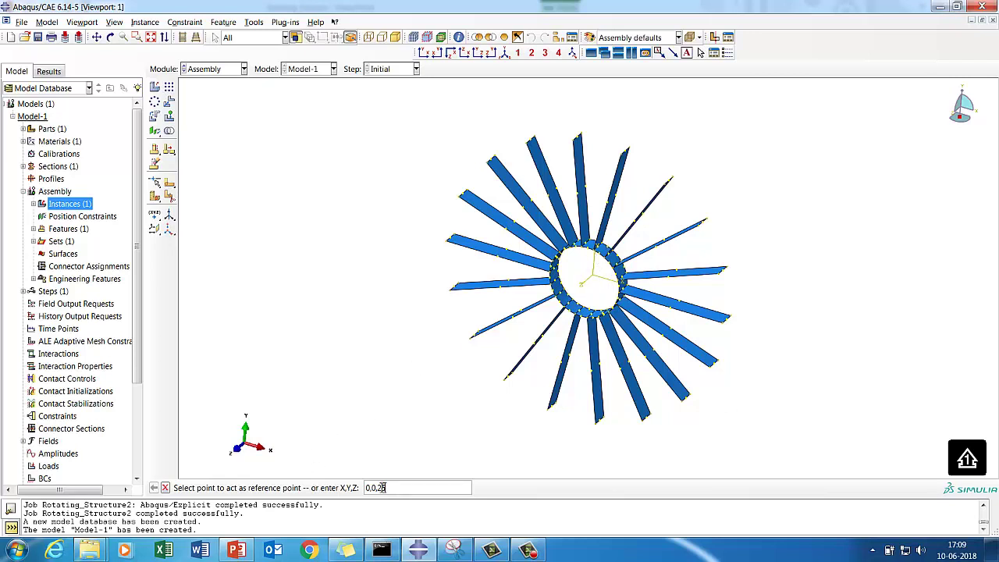
key("Return")
left_click(110, 37)
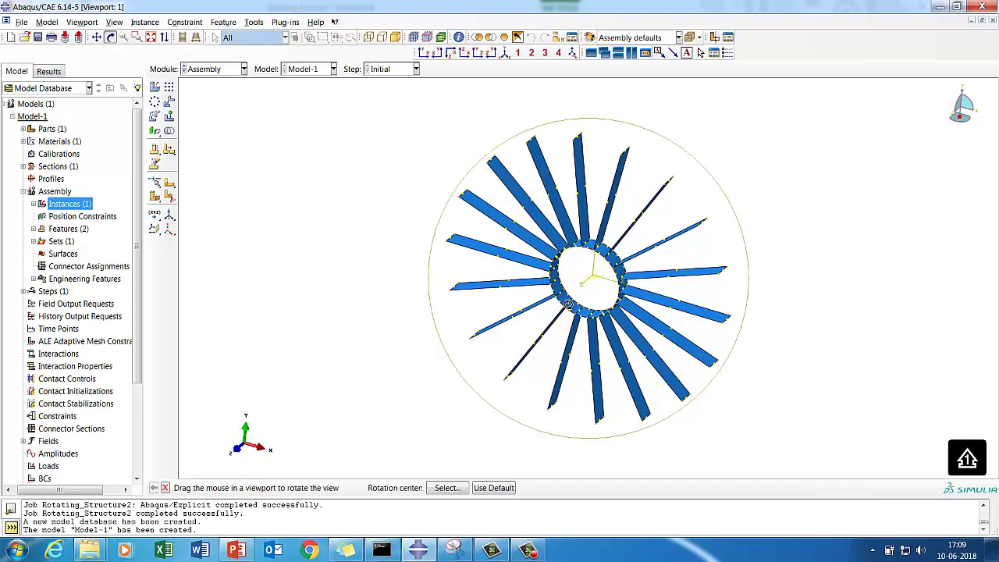
left_click_drag(569, 305, 593, 278)
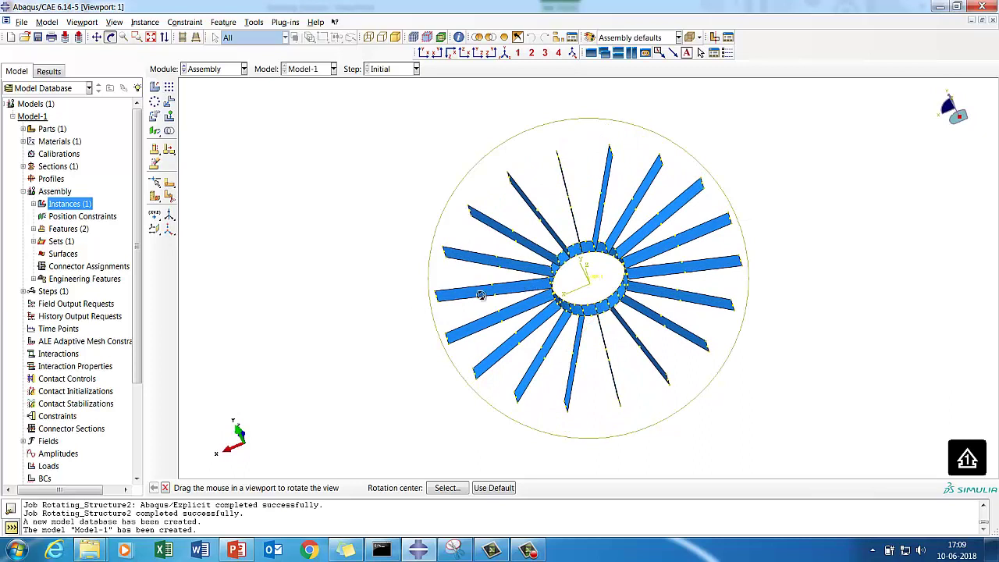
left_click(422, 52)
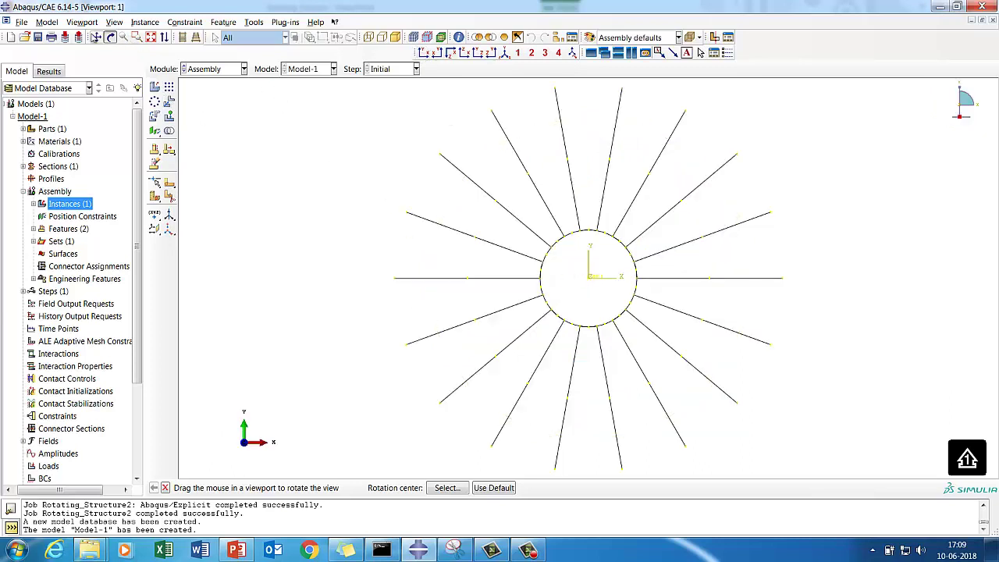
left_click(110, 38)
left_click(111, 37)
mouse_move(553, 248)
left_mouse_down()
mouse_move(651, 307)
mouse_move(524, 290)
left_mouse_up()
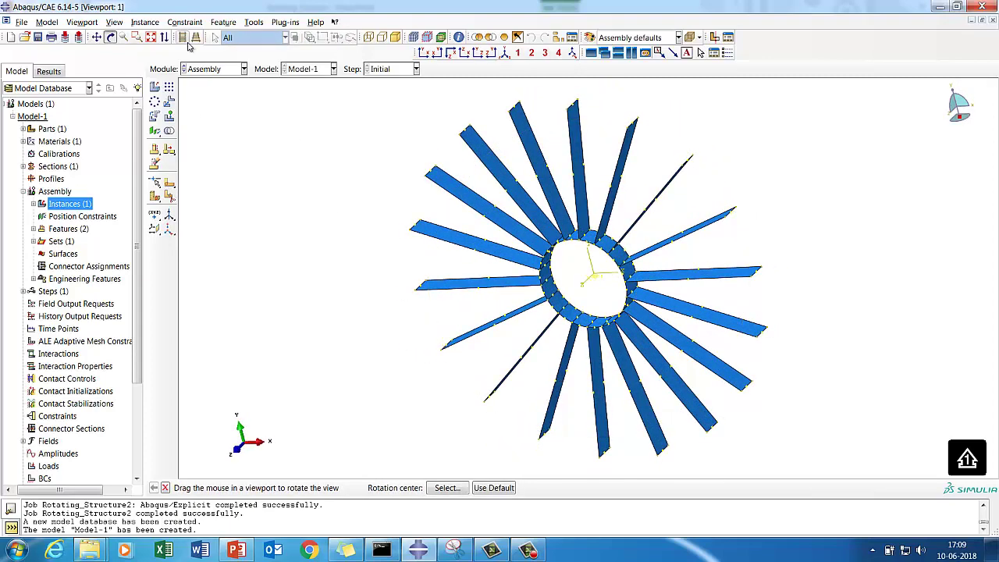
Create a Dynamic, Explicit analysis step after Initial with a time period of 0.1 and Nlgeom on.
left_click(218, 69)
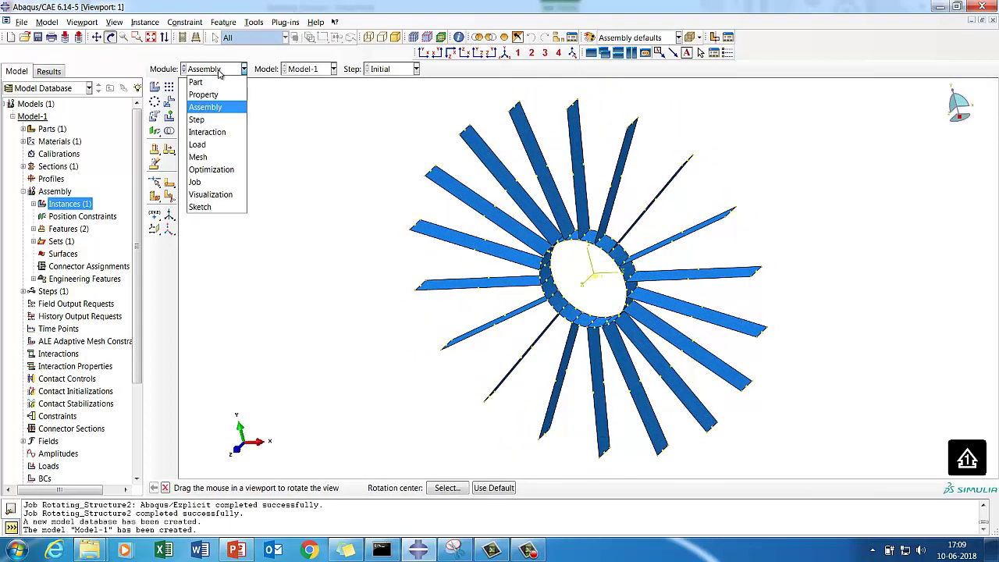
left_click(200, 119)
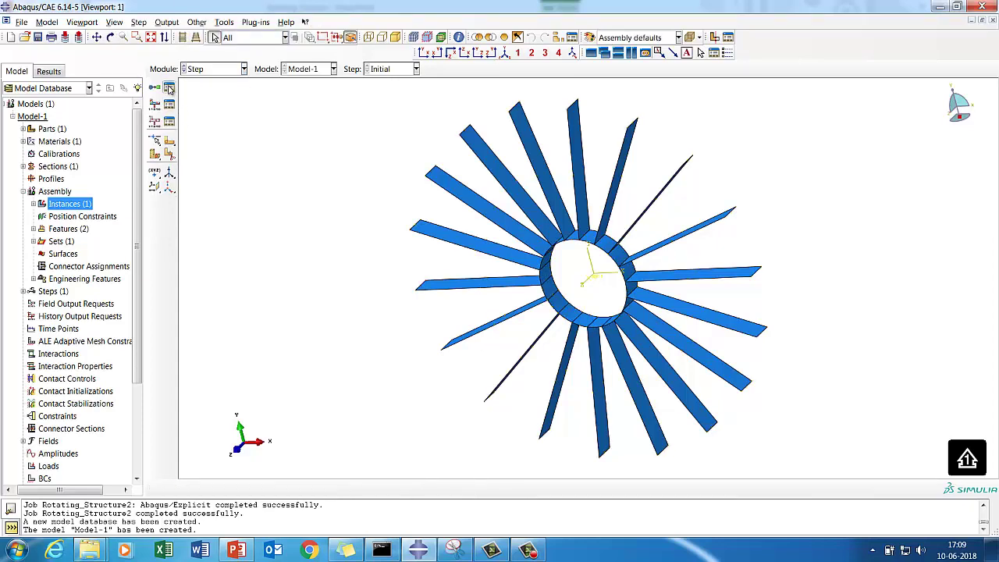
left_click(168, 87)
left_click(32, 309)
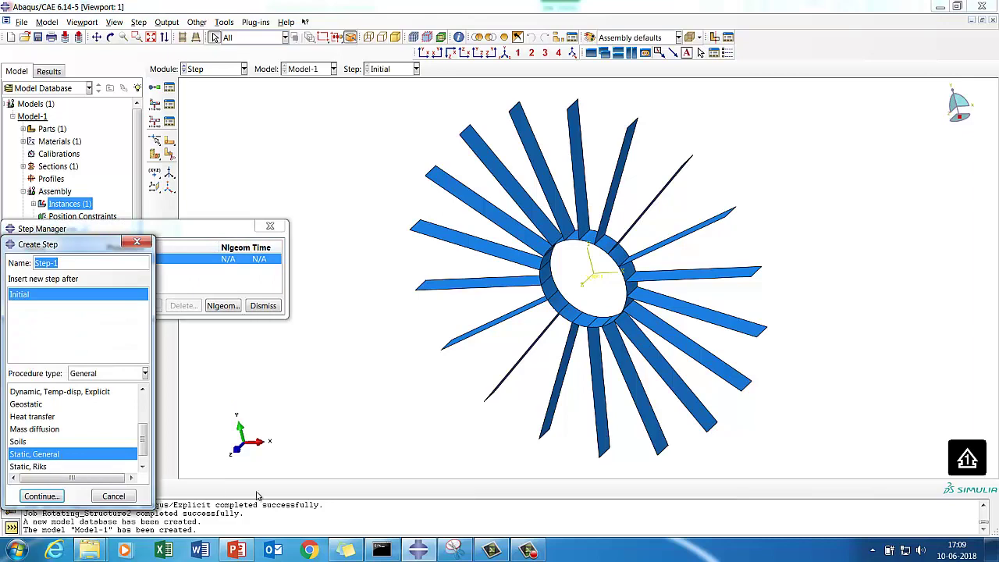
scroll(154, 420, "up", 1)
scroll(154, 419, "up", 1)
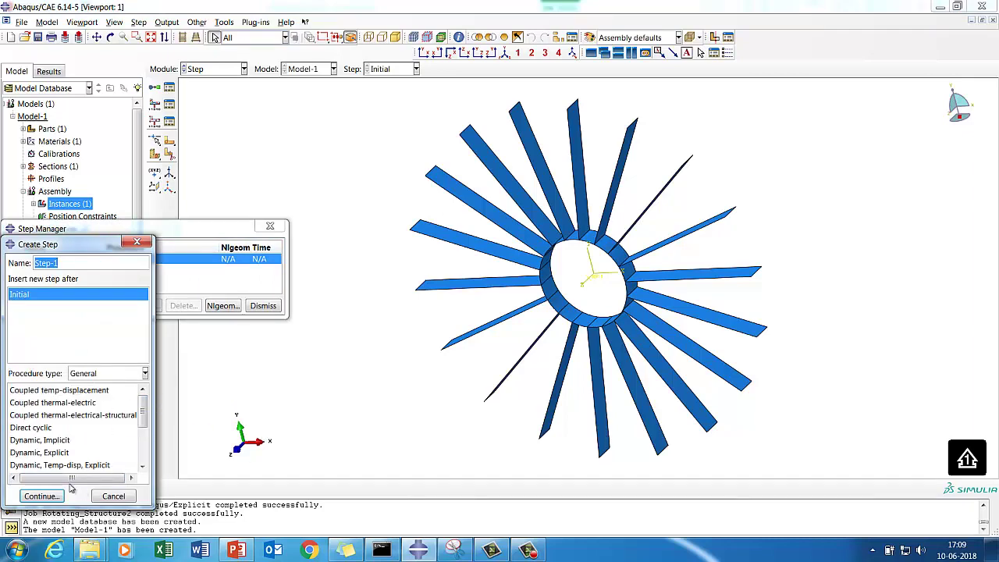
left_click(58, 456)
left_click(40, 496)
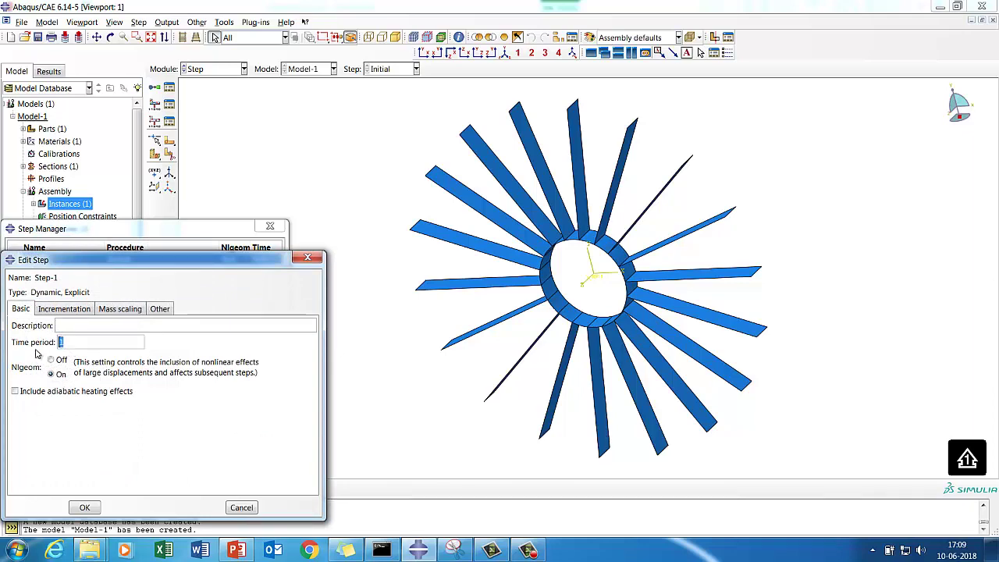
left_click(84, 509)
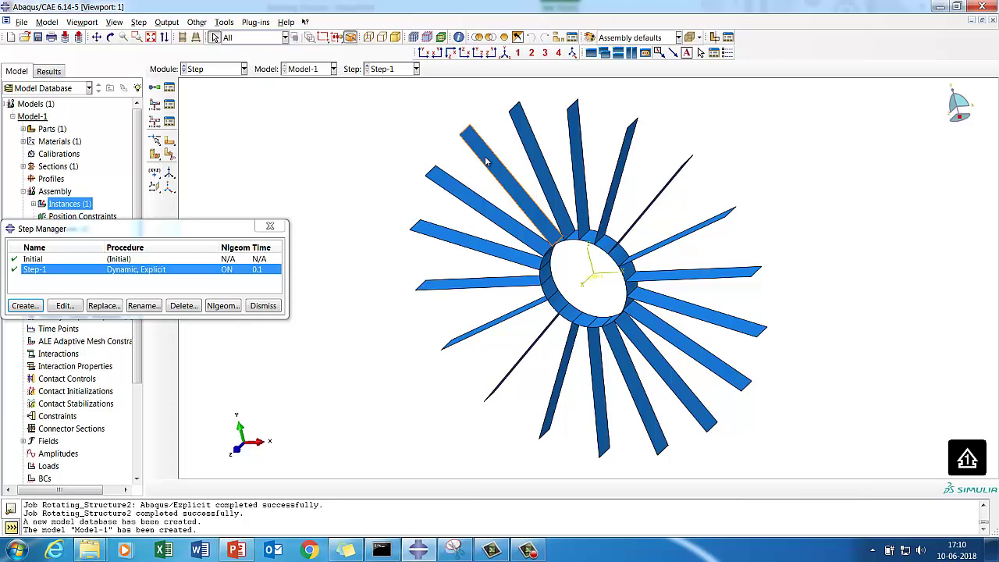
left_click(262, 306)
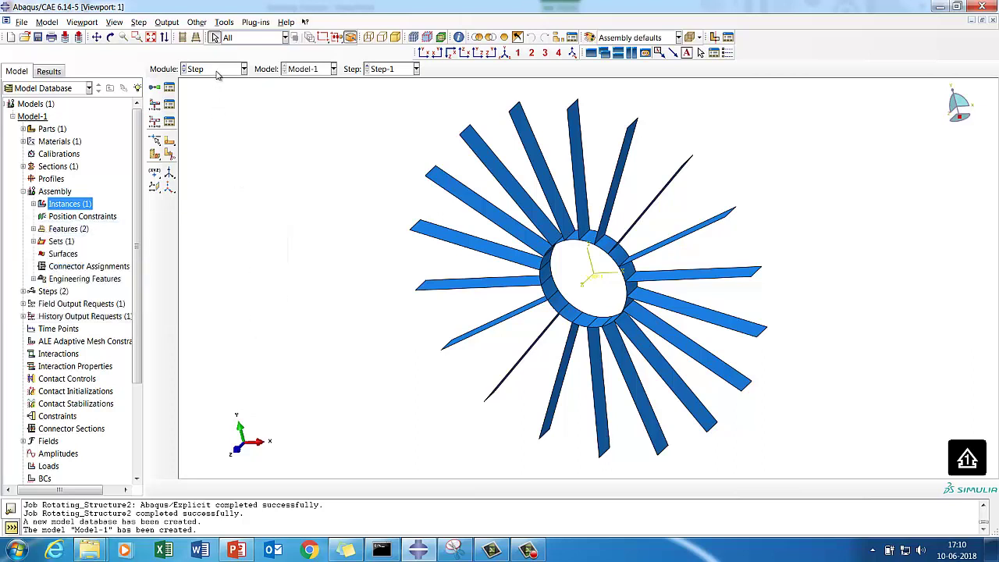
Start a geometry surface in the assembly and select the hub ring faces along the half facing positive X.
left_click(217, 69)
left_click(202, 134)
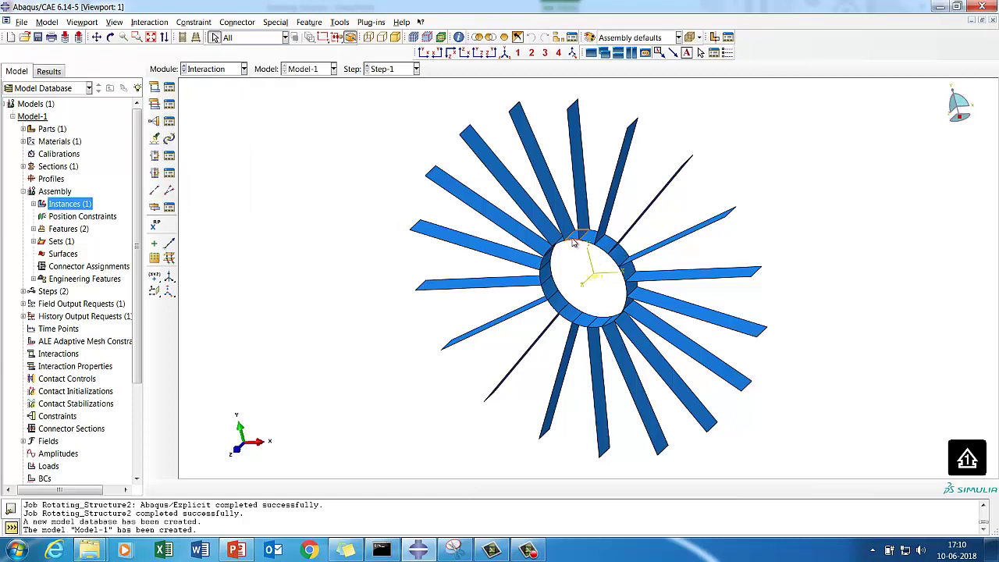
left_click(59, 258)
right_click(66, 255)
left_click(78, 277)
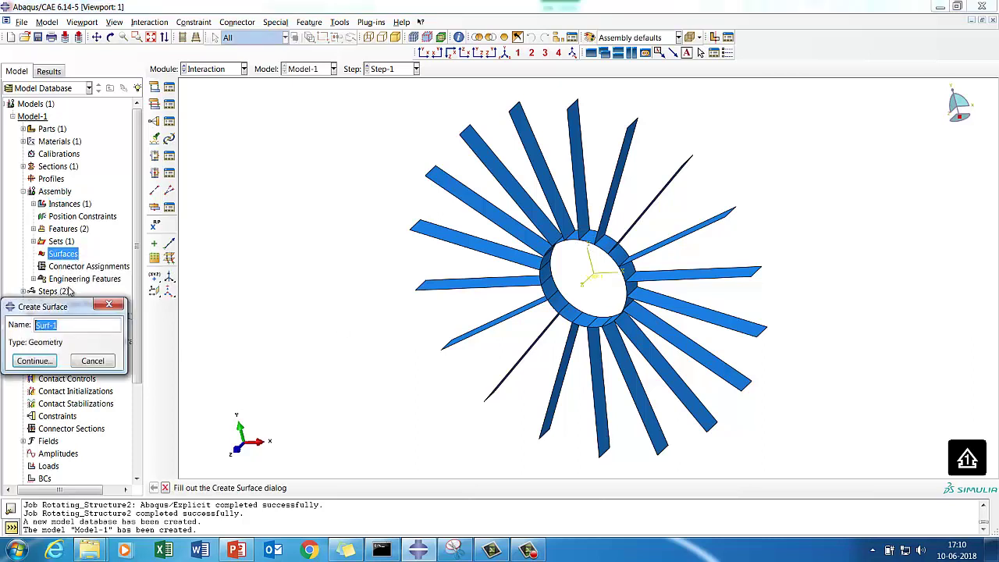
left_click(36, 361)
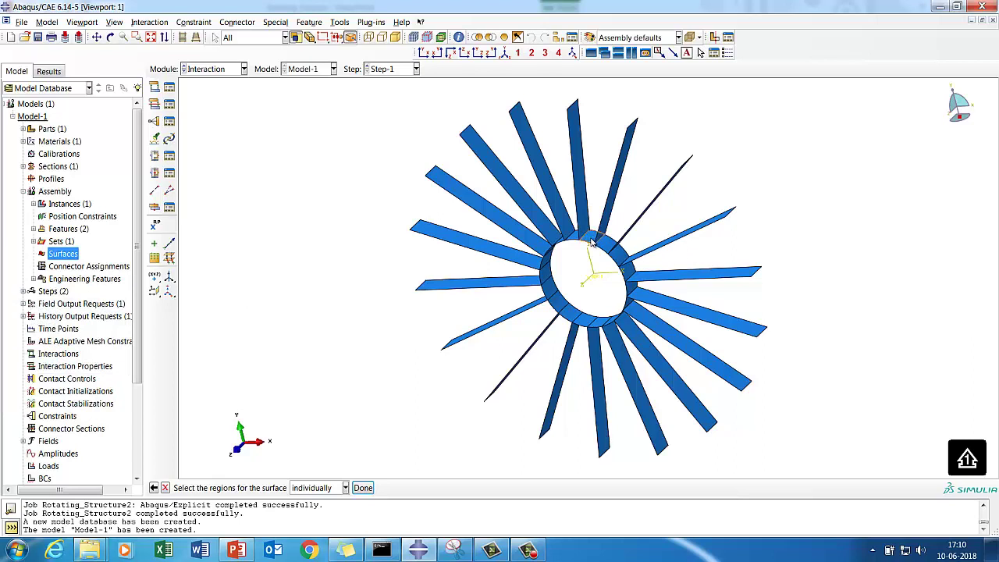
left_click(631, 307, "shift")
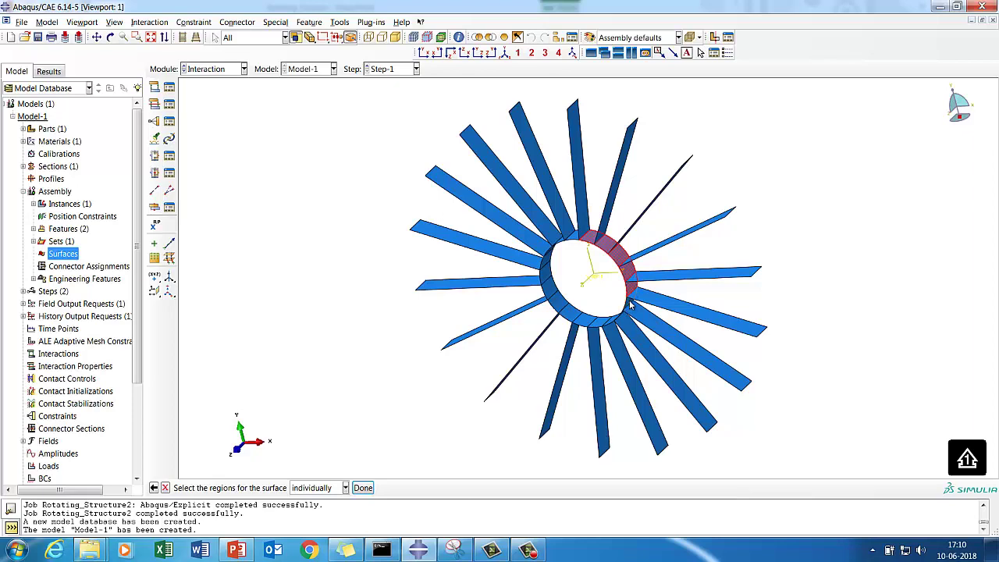
left_click(110, 37)
left_click_drag(594, 234, 141, 70)
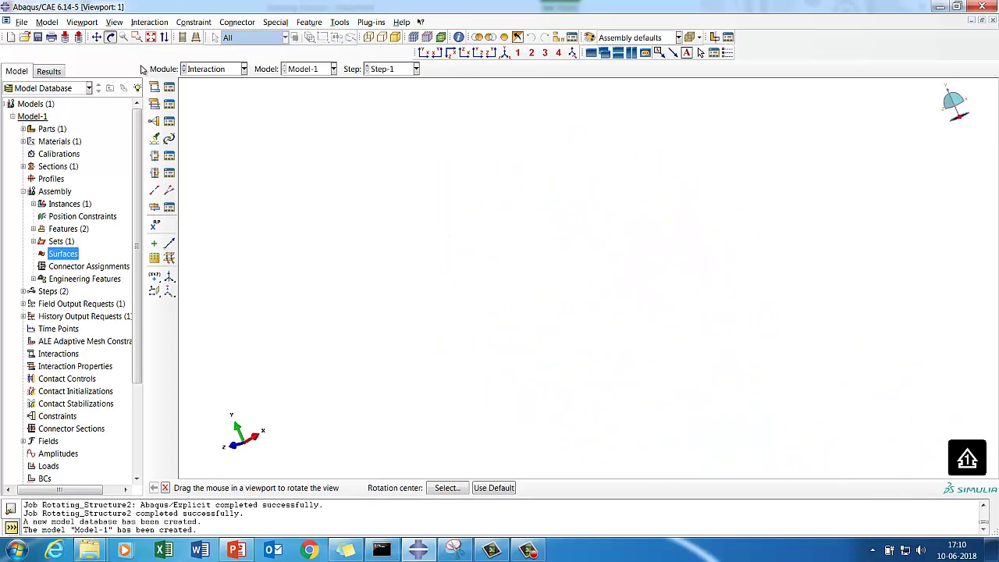
left_click(151, 37)
left_click_drag(590, 330, 574, 265)
left_click(150, 37)
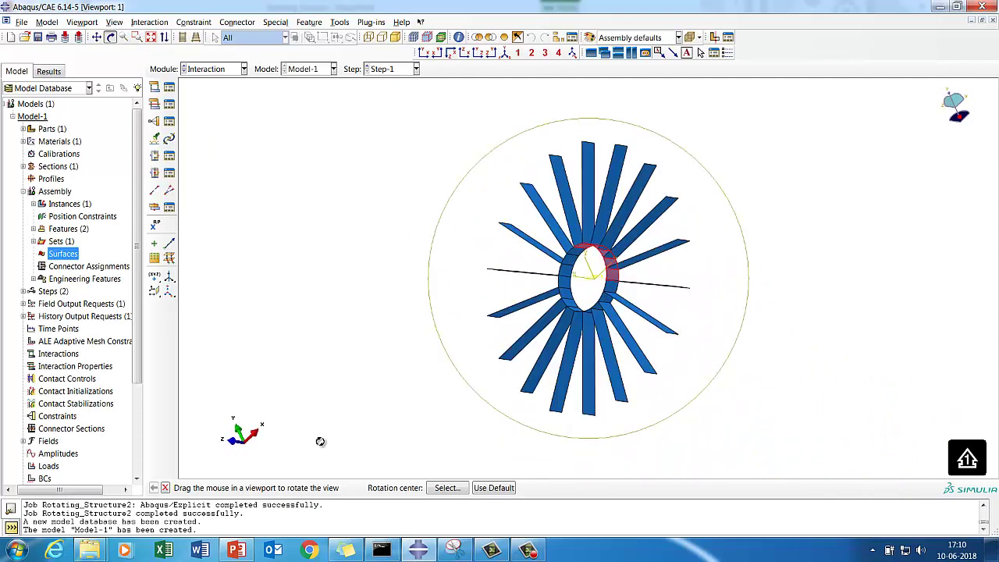
left_click(165, 488)
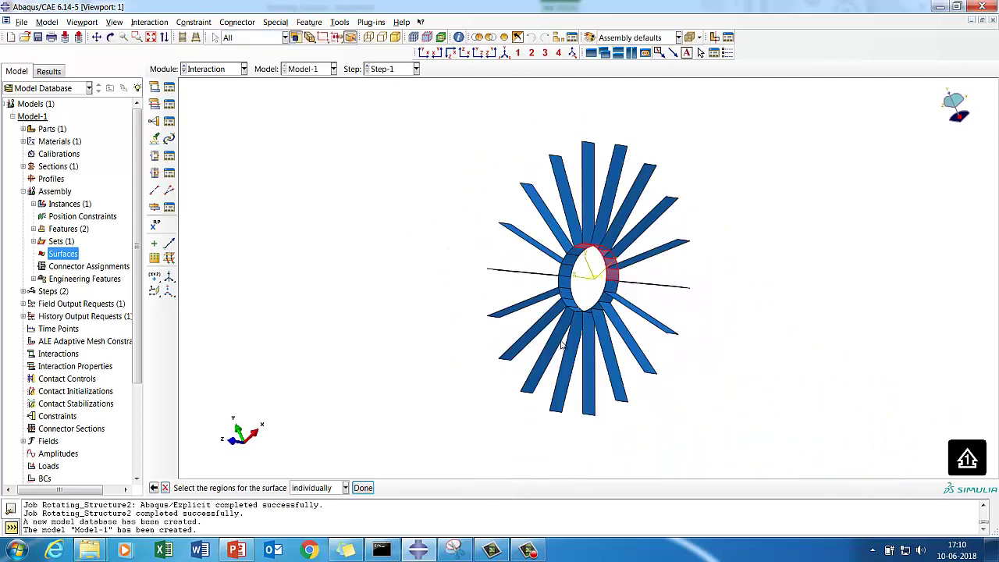
left_click(611, 291)
left_click(602, 311)
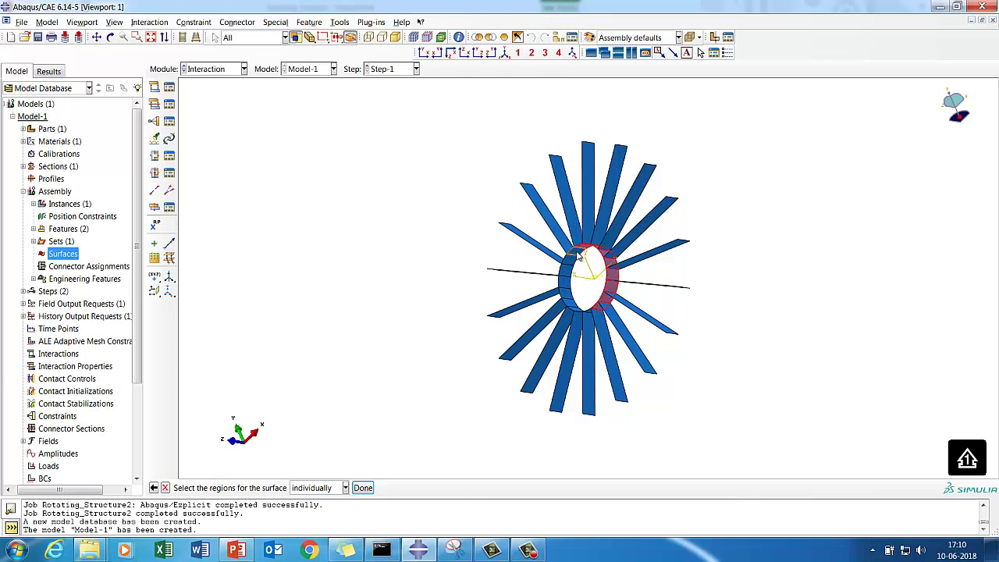
Add the hub ring faces on the opposite half to the surface selection until the ring is complete.
left_click(578, 255)
left_click(569, 275)
left_click(562, 289)
left_click(568, 299)
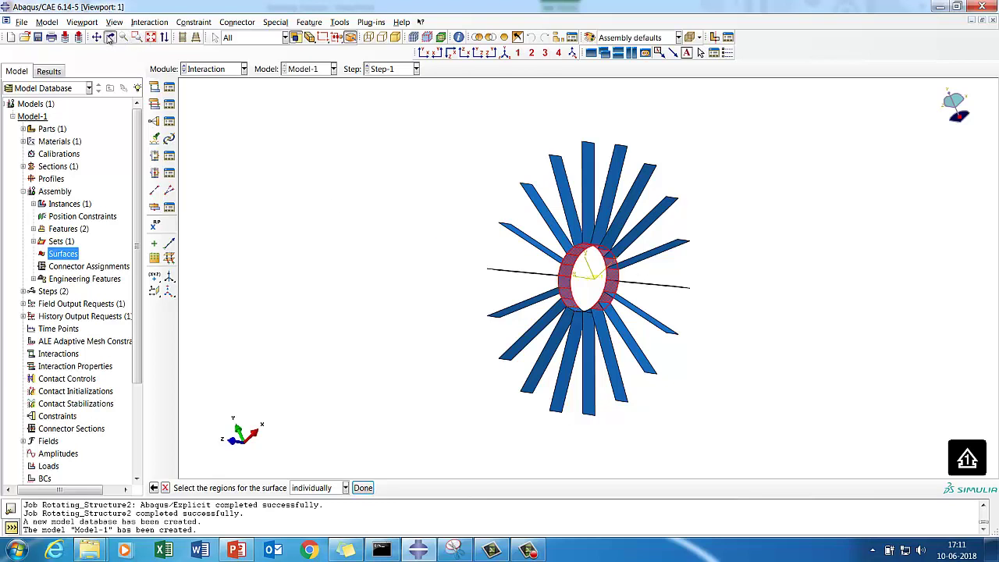
left_click(110, 37)
left_click_drag(606, 242, 580, 292)
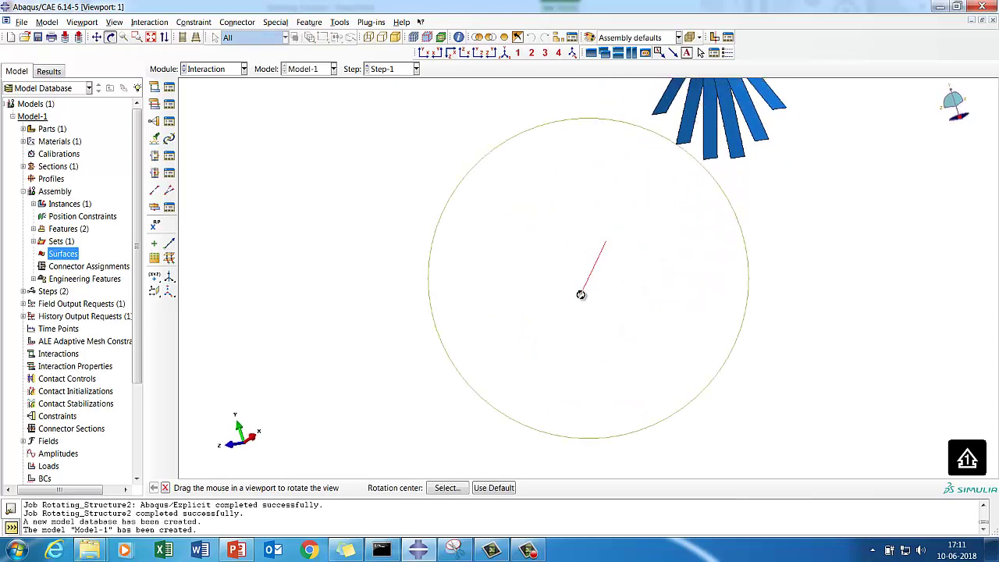
left_click(150, 37)
left_click_drag(507, 293, 601, 329)
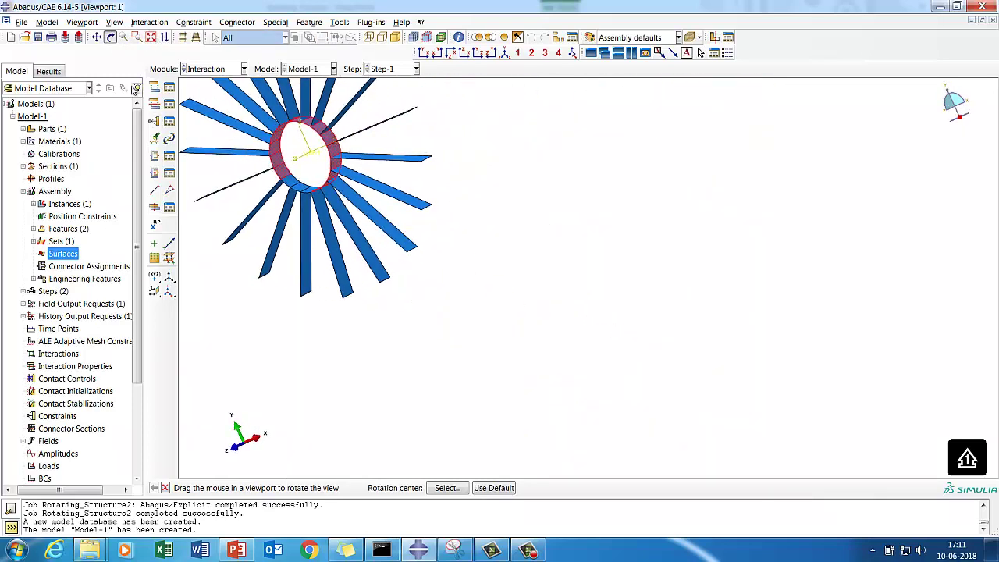
left_click(151, 38)
left_click(110, 38)
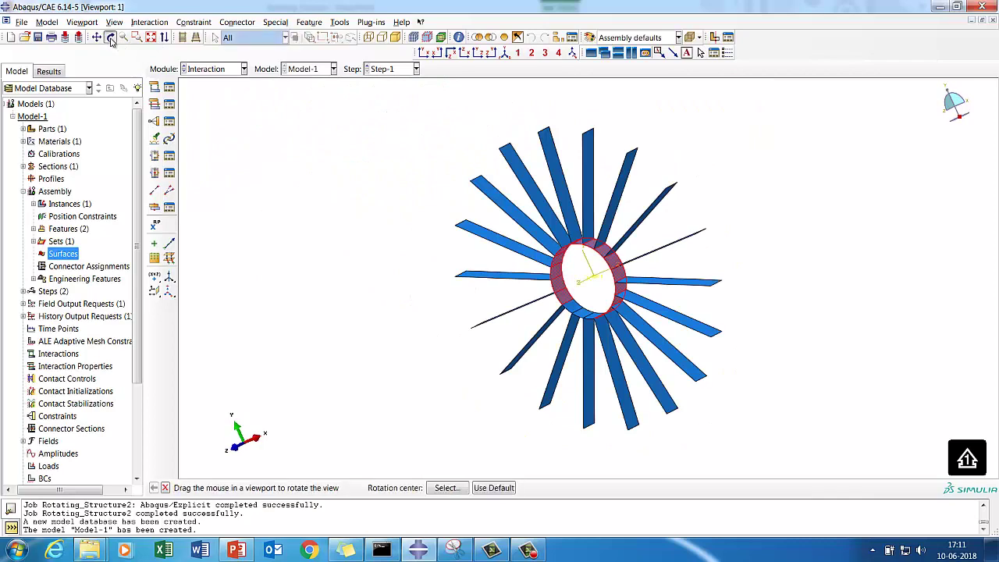
left_click_drag(618, 334, 536, 370)
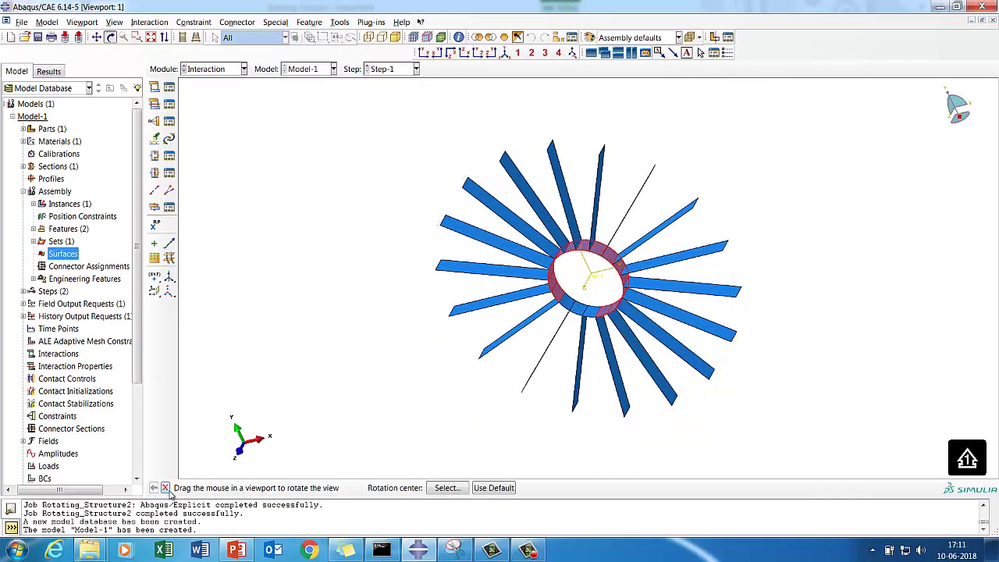
left_click(166, 489)
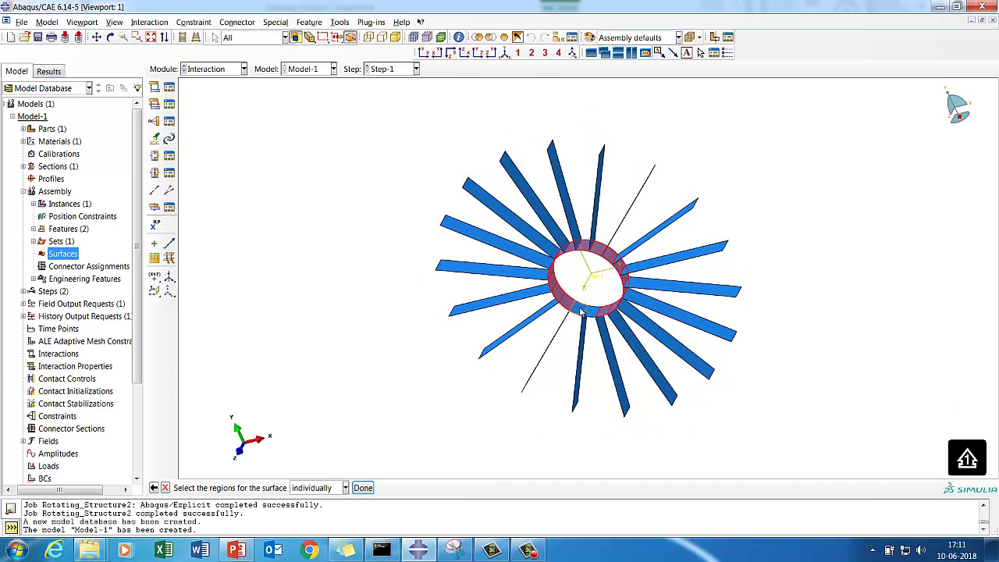
Finish the hub surface using the purple inner side of the selected shell faces.
left_click(363, 488)
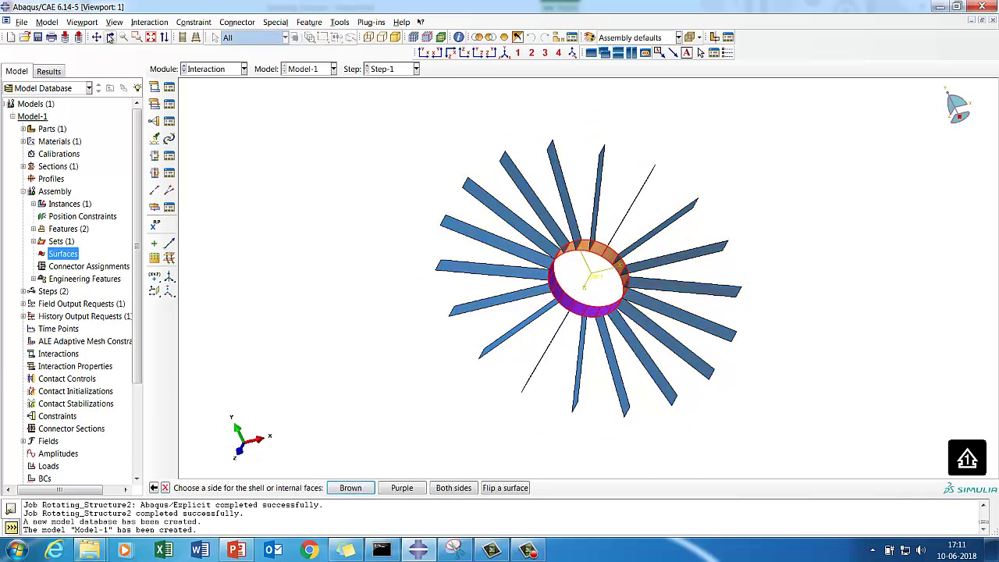
left_click(110, 37)
mouse_move(560, 293)
left_mouse_down()
mouse_move(616, 212)
mouse_move(531, 284)
mouse_move(551, 300)
mouse_move(549, 281)
left_mouse_up()
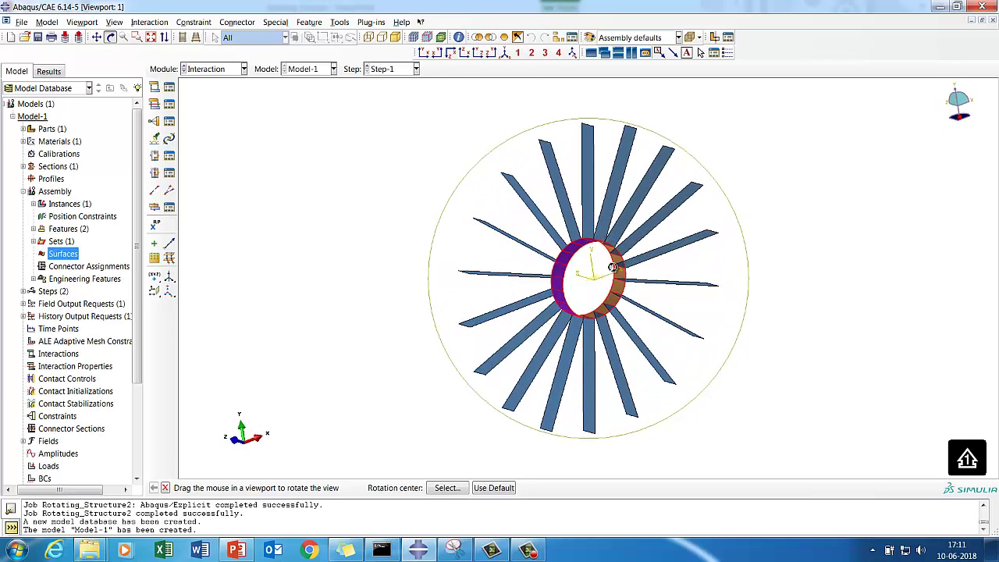
left_click(166, 489)
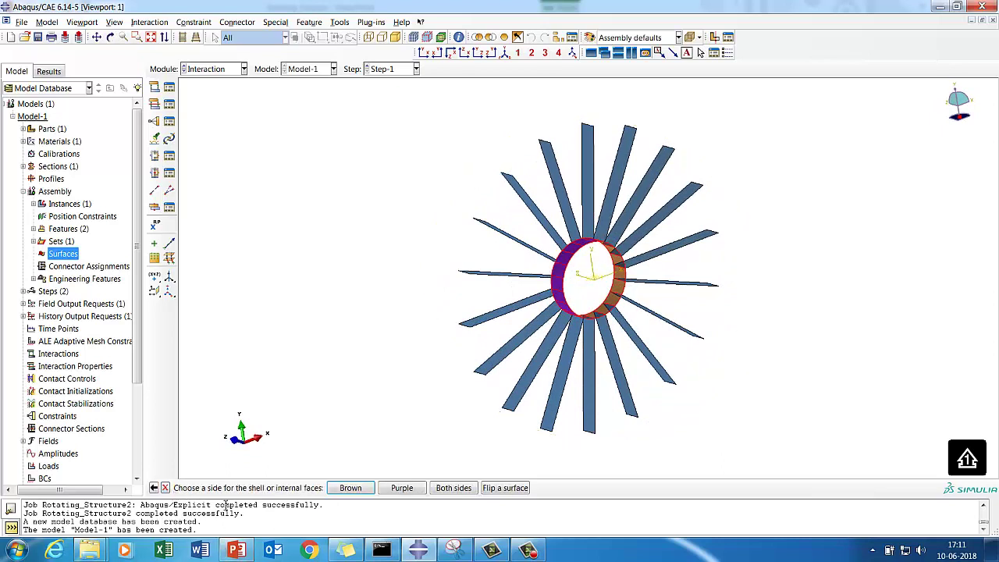
left_click(402, 488)
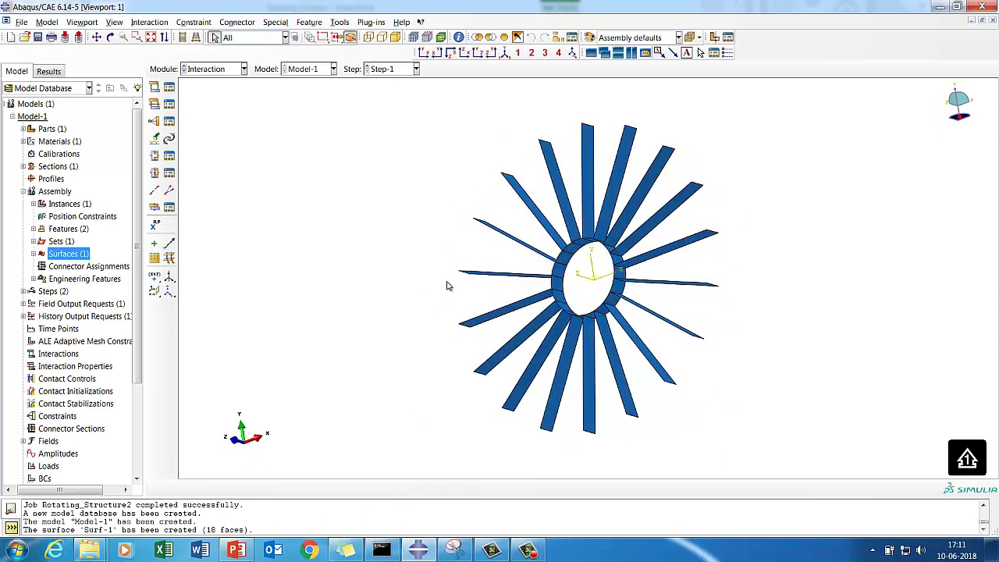
Start a Coupling constraint and pick the reference point at the hub centre as its control point.
left_click(169, 122)
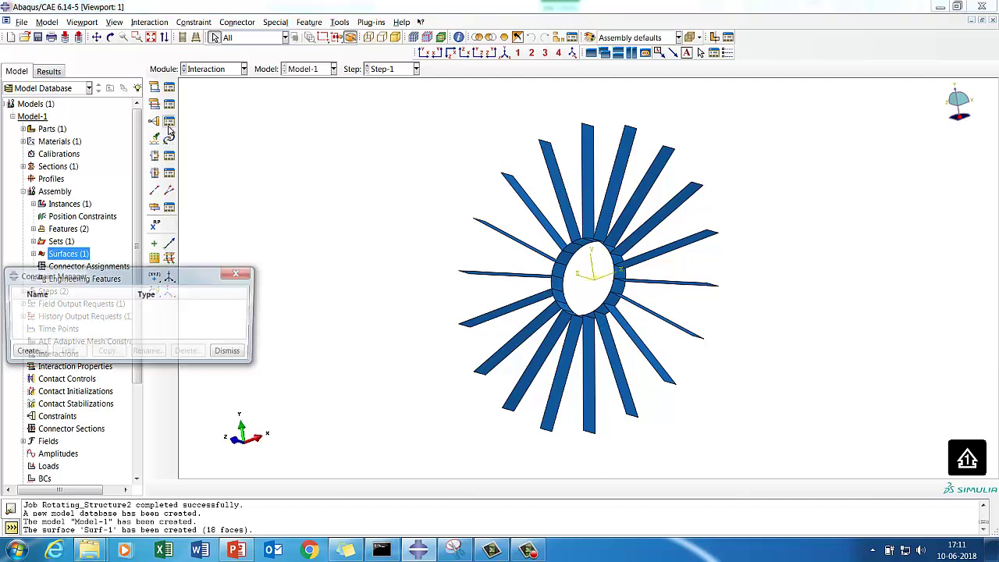
left_click(28, 353)
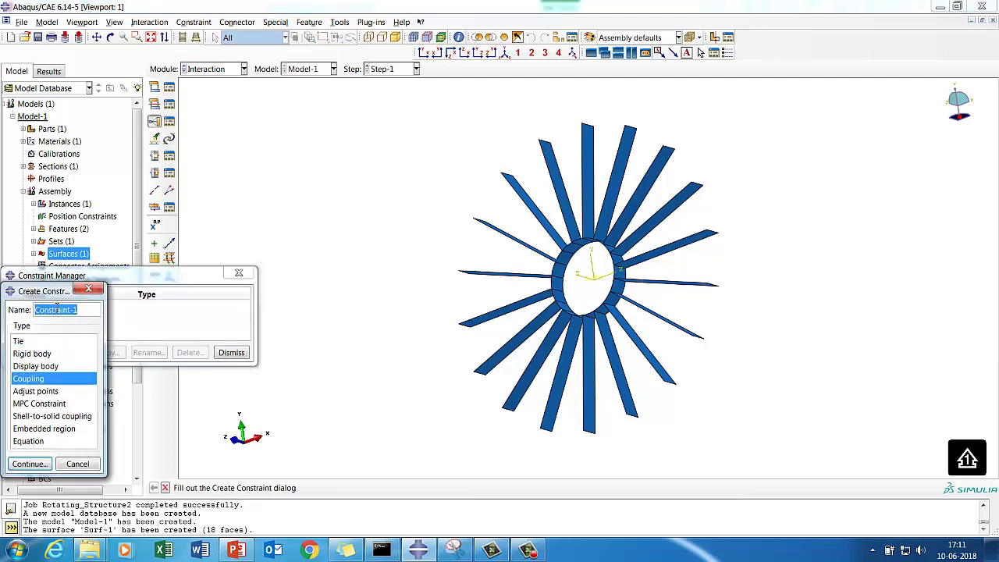
left_click(24, 462)
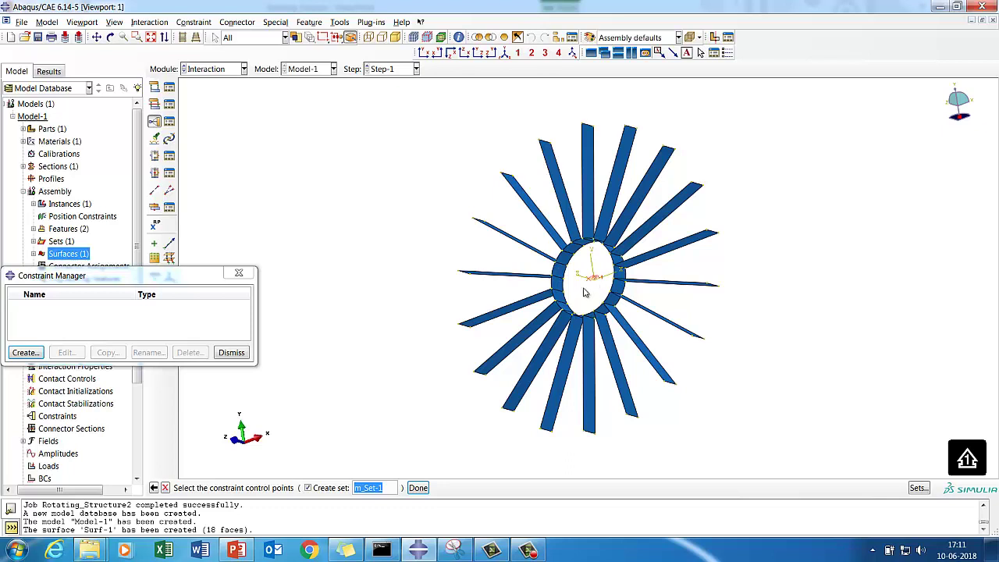
left_click(419, 487)
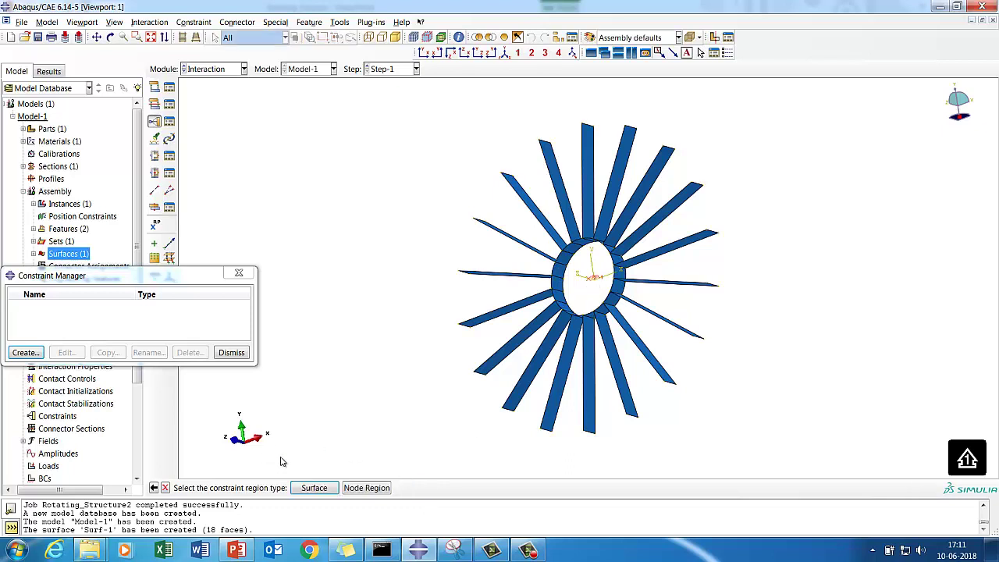
Couple the control point kinematically to hub surface Surf-1 with U1, U2, U3, UR1, UR2 and UR3 all constrained.
left_click(314, 487)
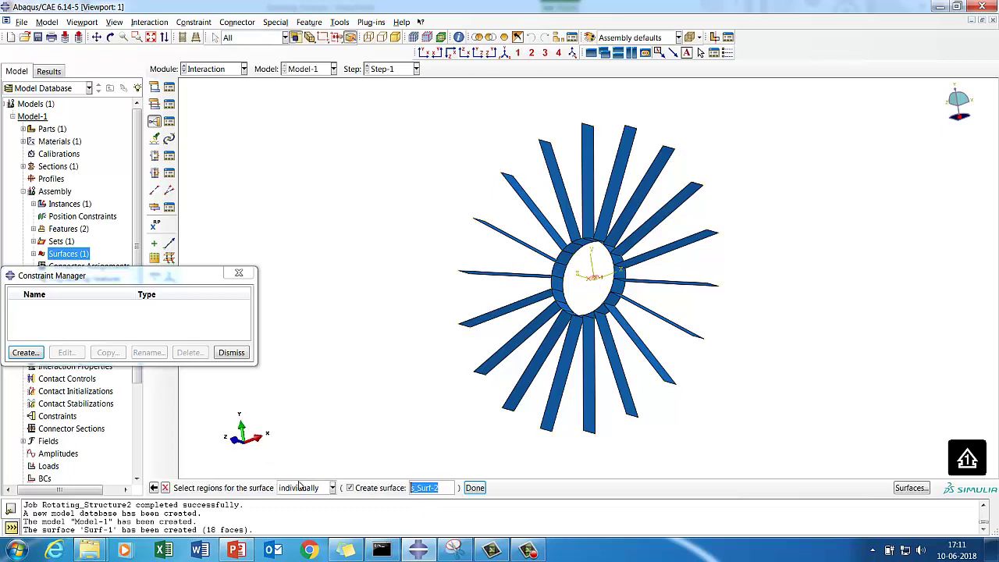
left_click(911, 488)
left_click(39, 399)
left_click(42, 466)
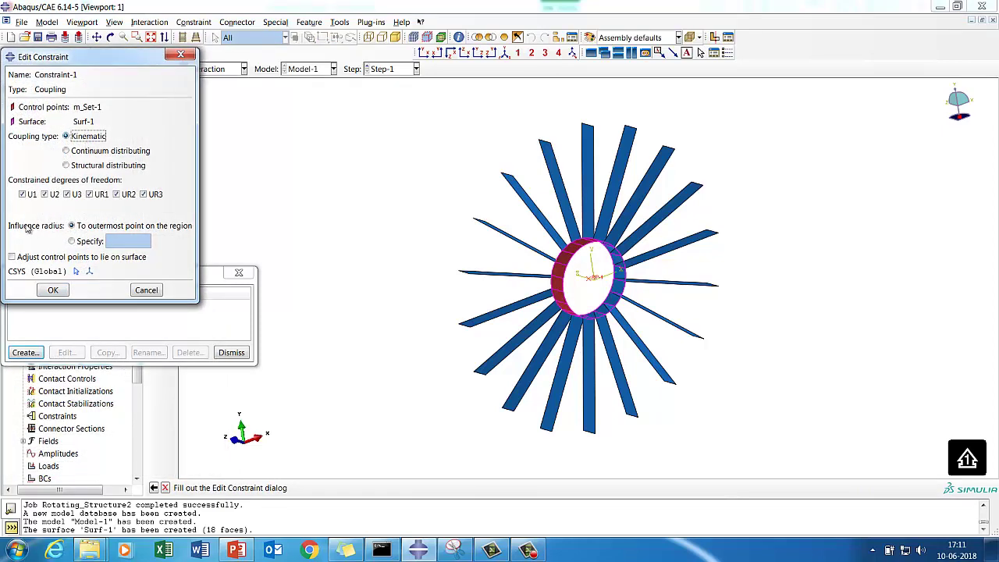
left_click(50, 290)
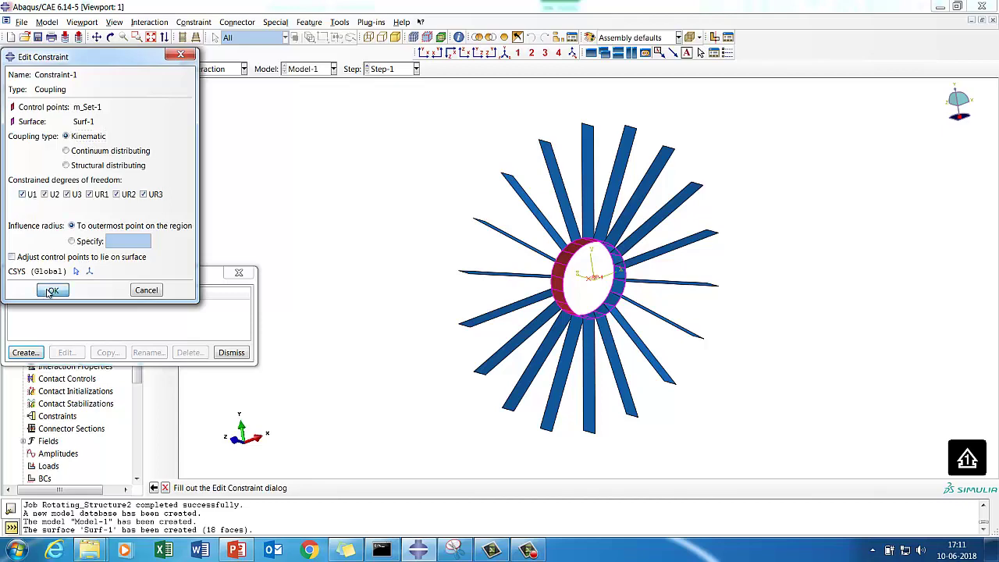
left_click(228, 355)
Switch to the Load module for Model-1.
left_click(423, 53)
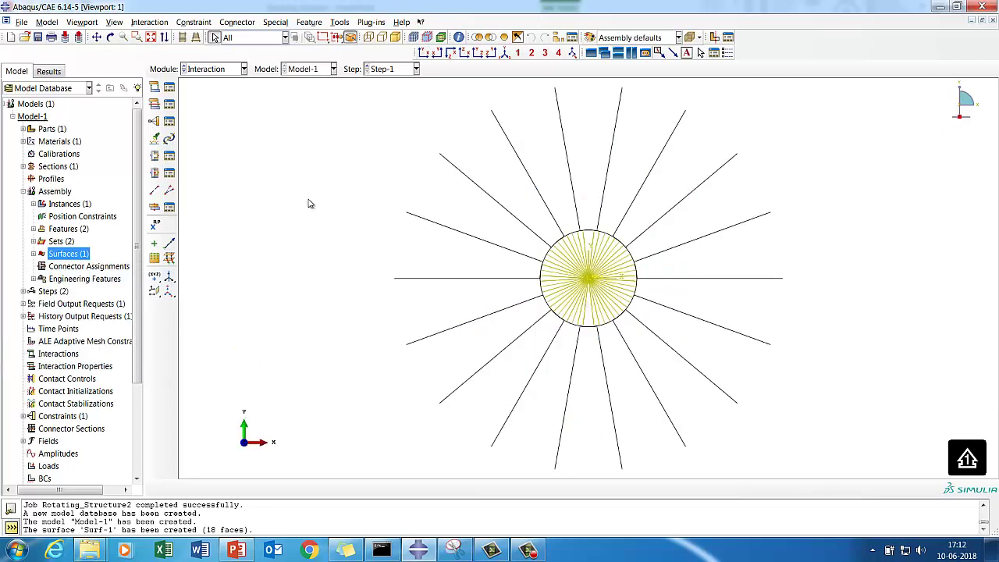
left_click(201, 72)
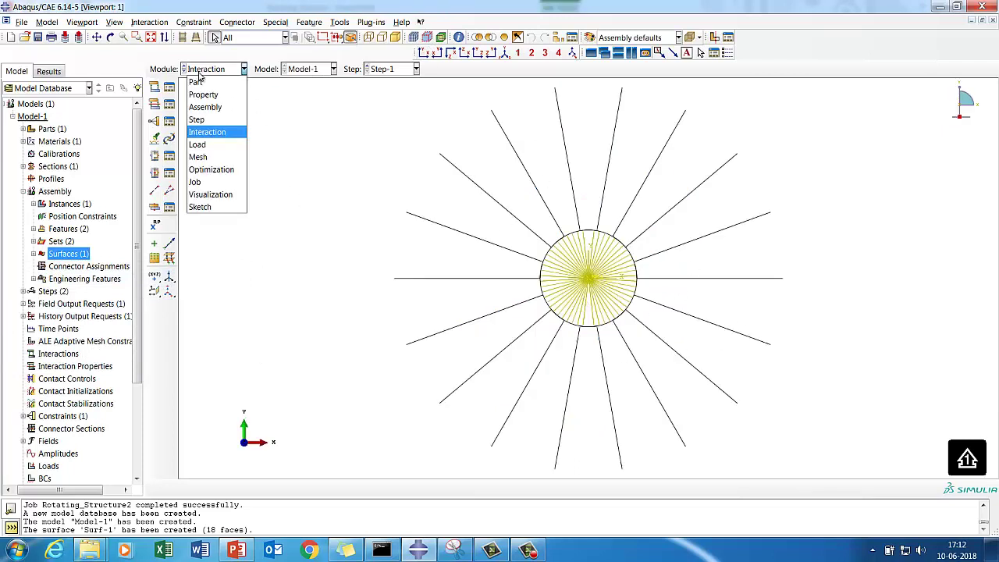
left_click(195, 144)
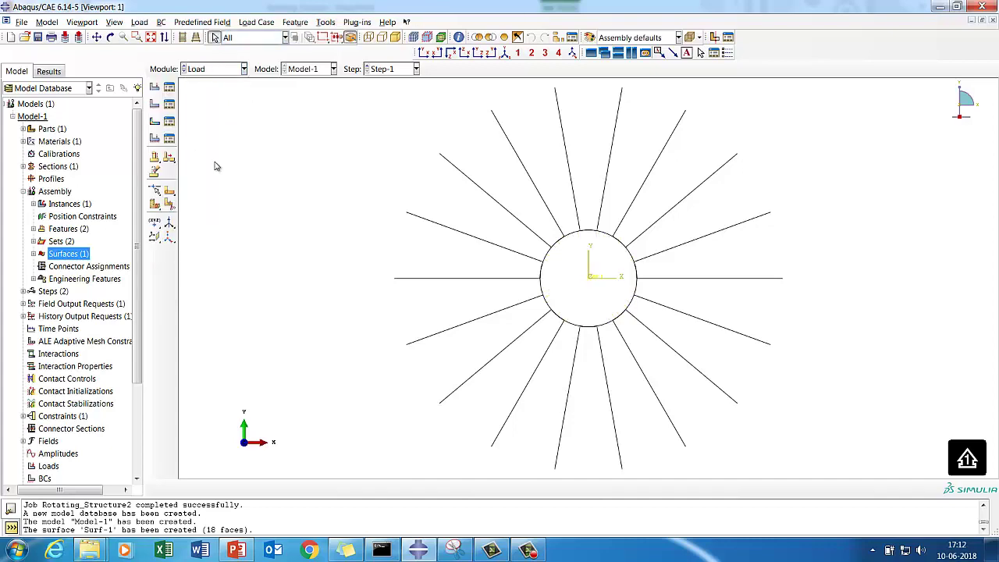
left_click(110, 38)
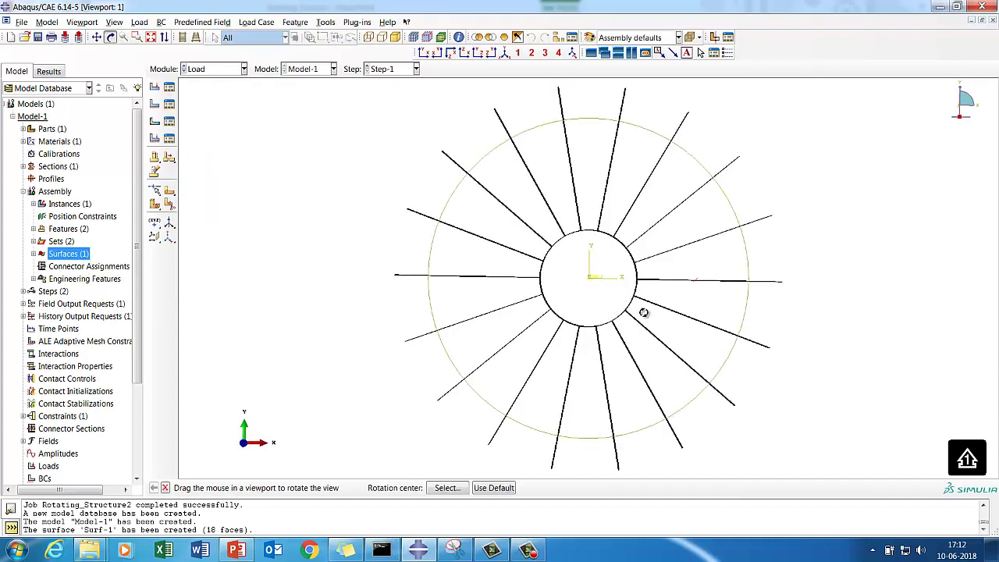
left_click_drag(437, 234, 664, 308)
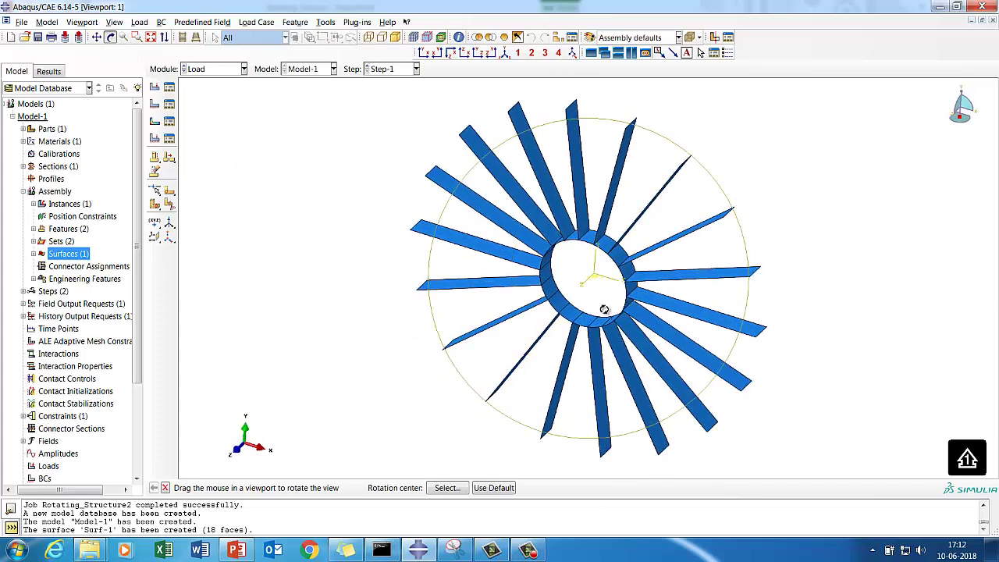
left_click(169, 105)
left_click(29, 218)
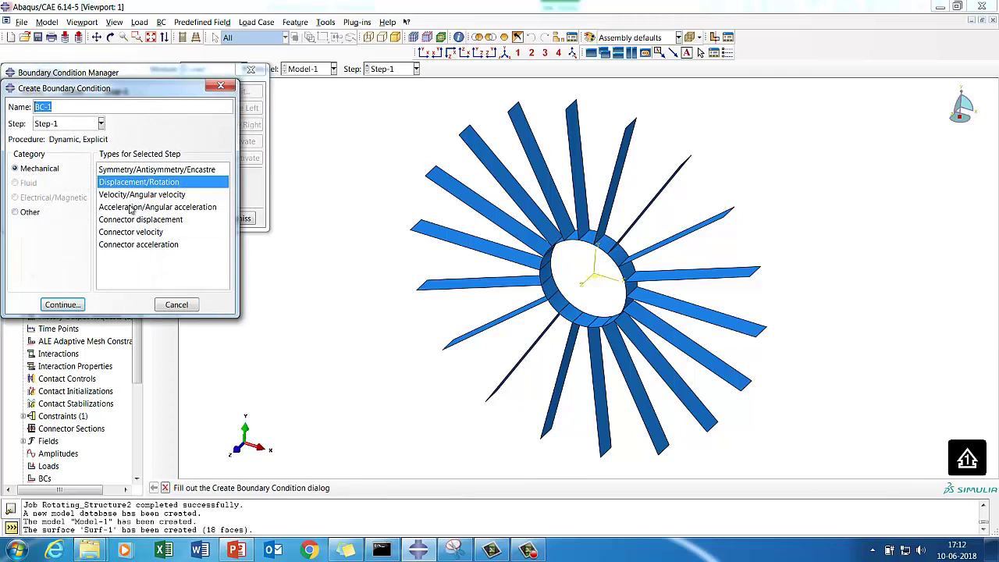
left_click(63, 304)
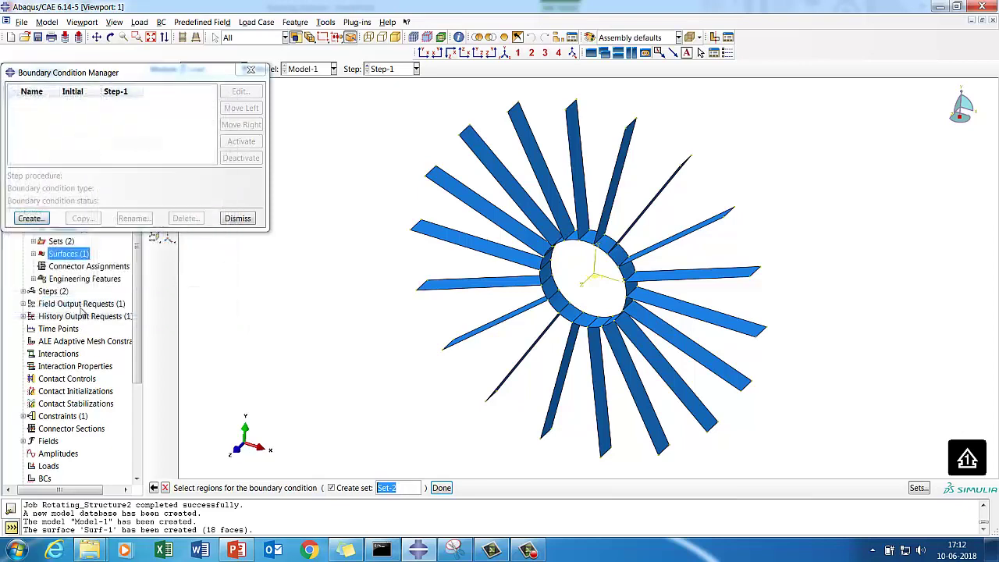
left_click(596, 280)
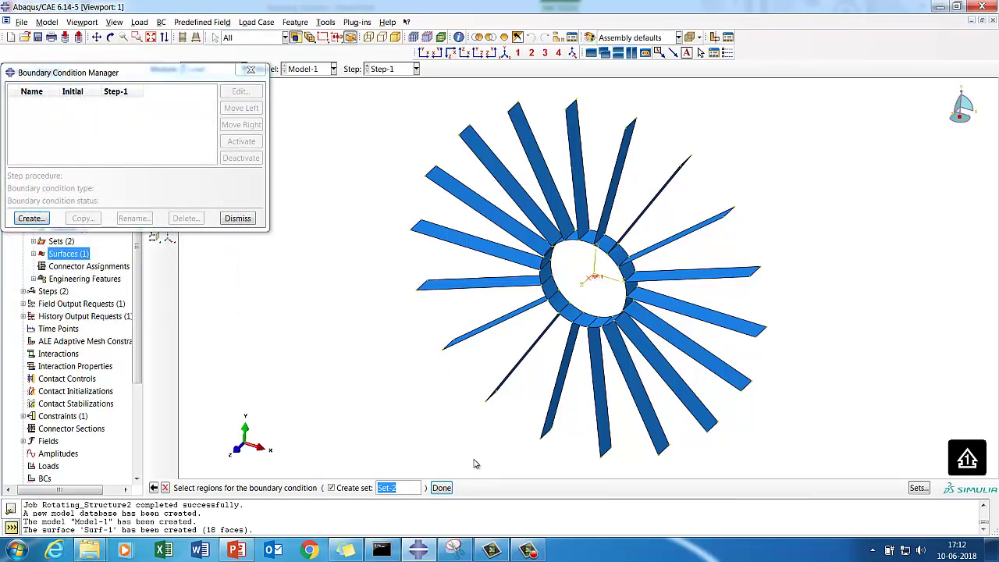
left_click(441, 488)
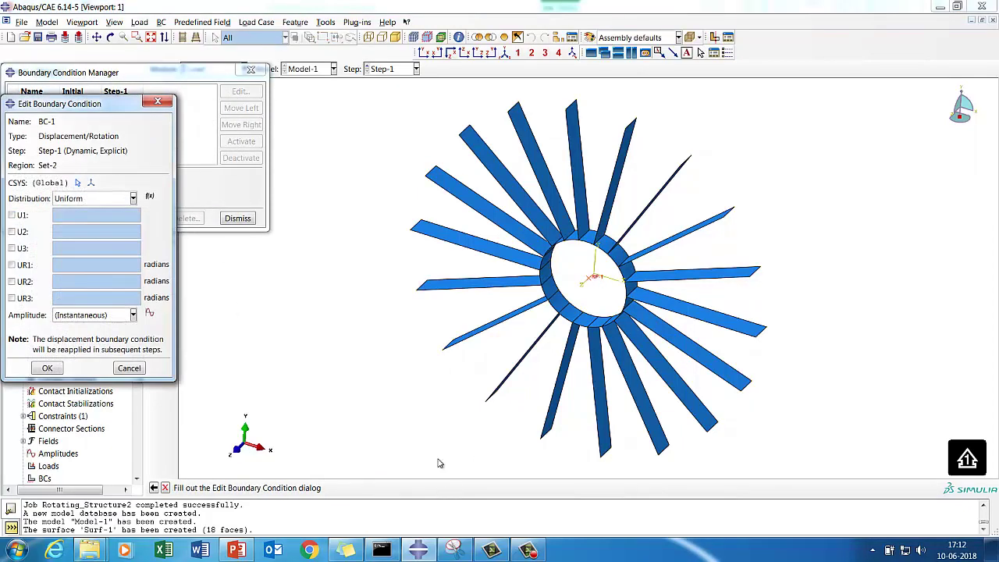
left_click(129, 368)
Start a Displacement/Rotation boundary condition in the Initial step on the reference point at the hub centre.
left_click(48, 218)
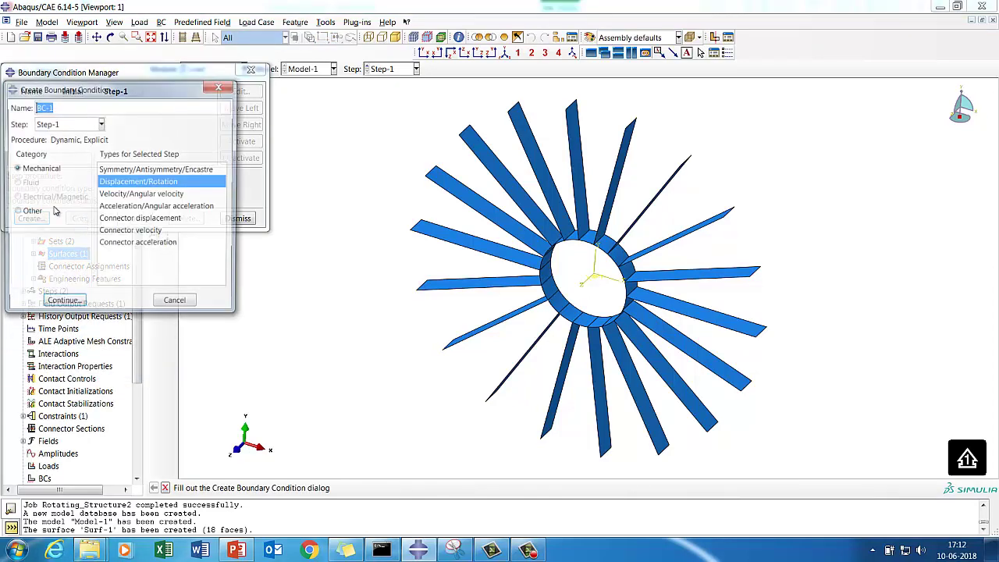
left_click(47, 125)
left_click(47, 138)
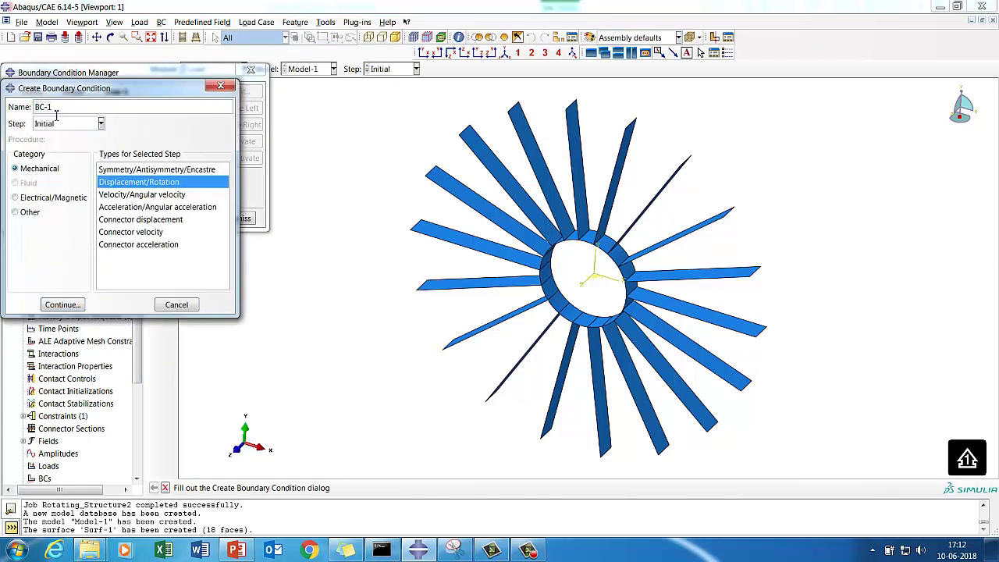
left_click(69, 306)
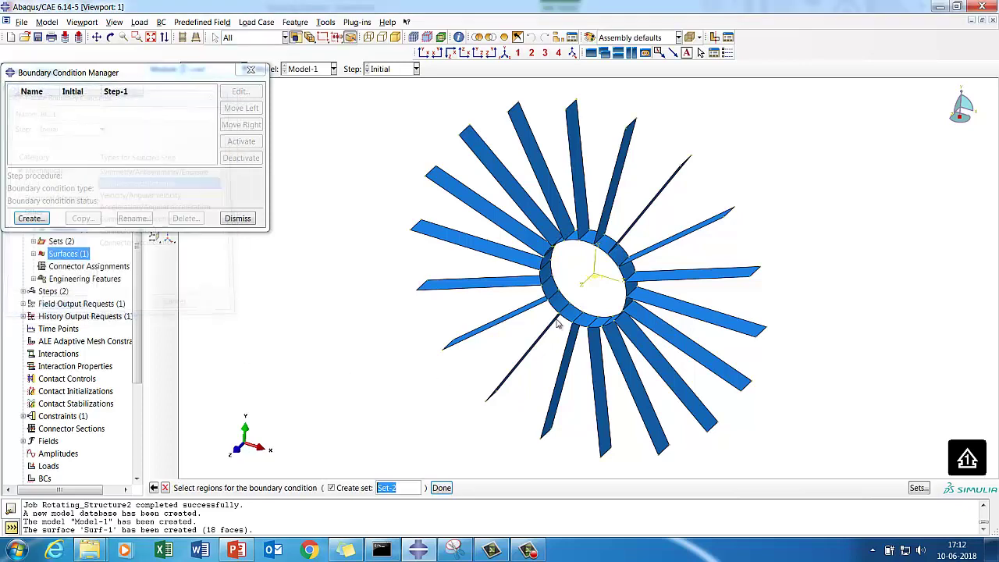
left_click(593, 283)
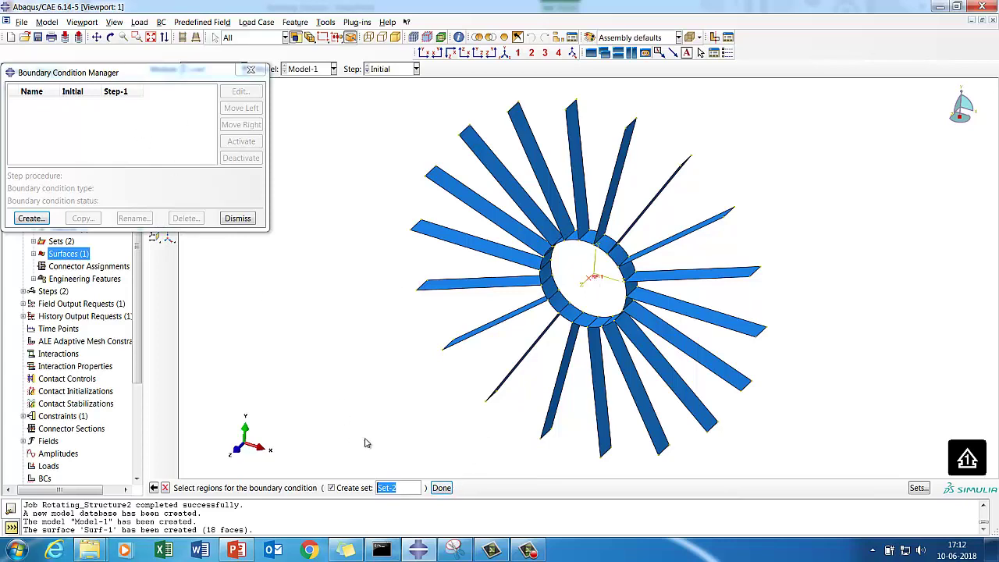
left_click(442, 488)
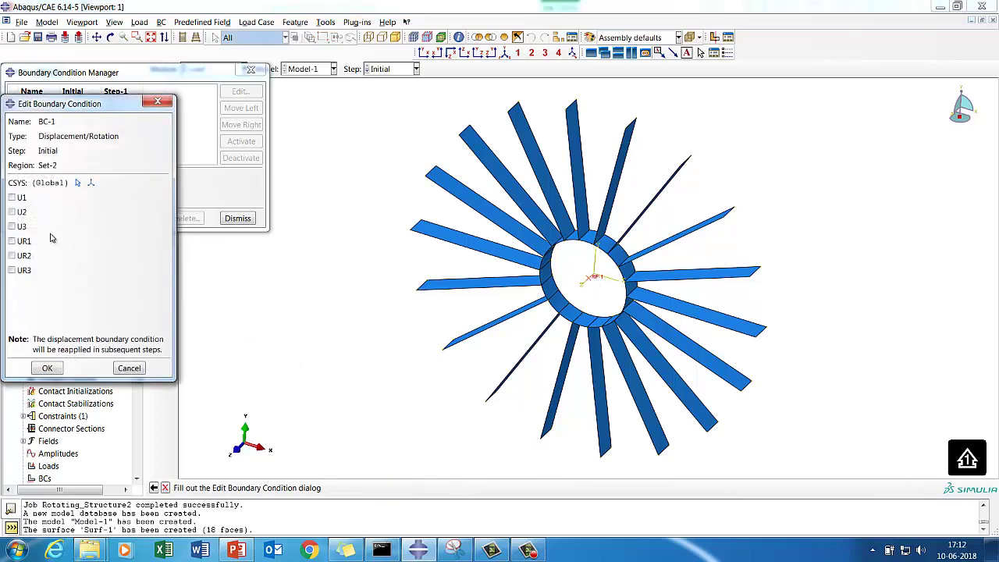
Constrain U1, U2, U3, UR1 and UR2 at the reference point and finish the boundary condition.
left_click(12, 197)
left_click(12, 211)
left_click(13, 226)
left_click(12, 242)
left_click(14, 255)
left_click(46, 369)
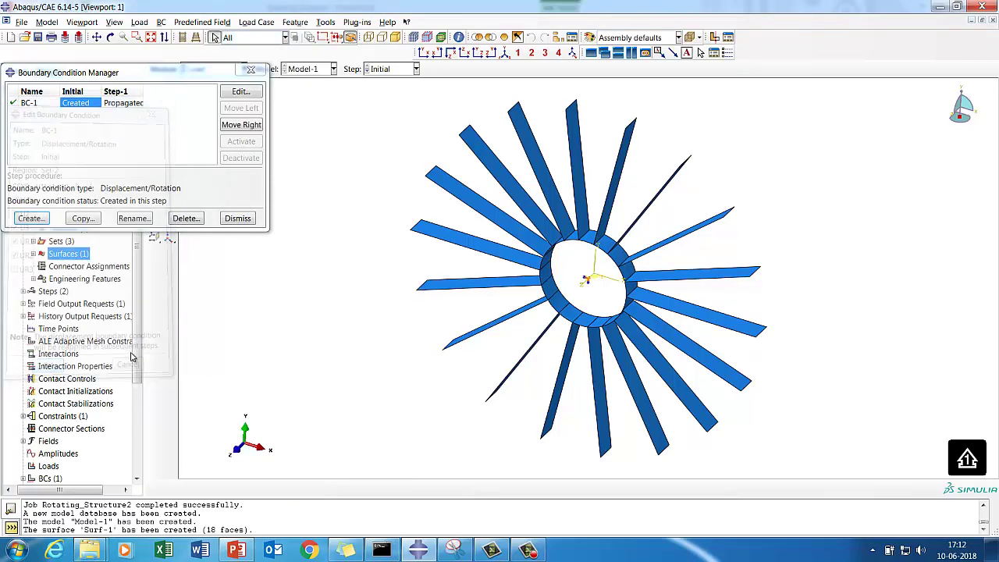
left_click(238, 218)
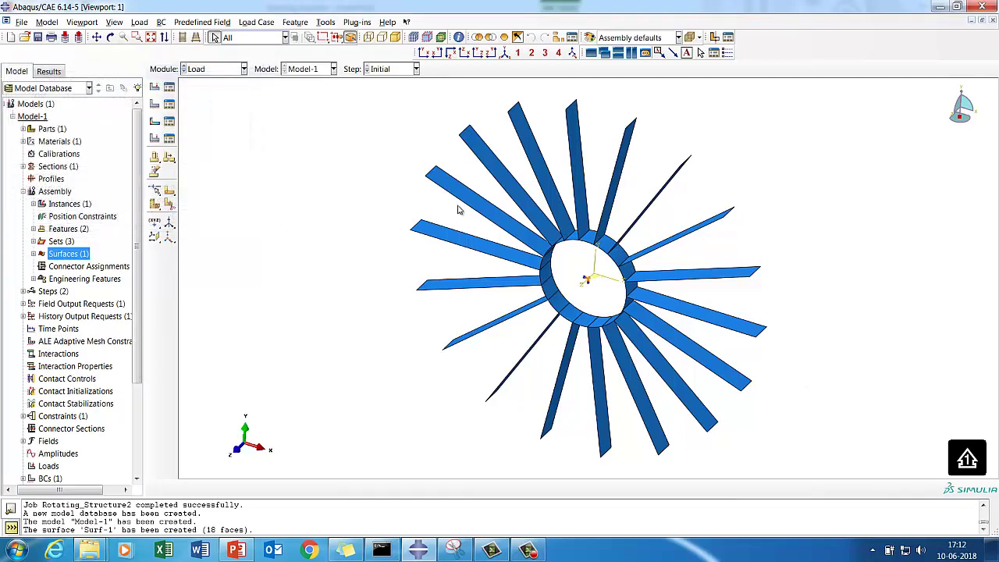
Start a Velocity predefined field in the Initial step on the whole bladed structure, including the reference point.
left_click(169, 123)
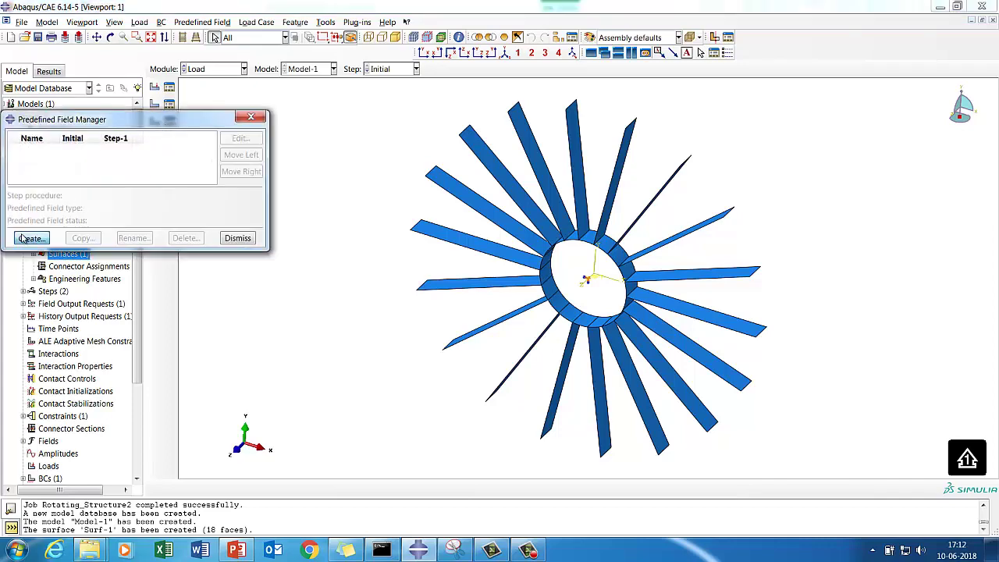
left_click(30, 238)
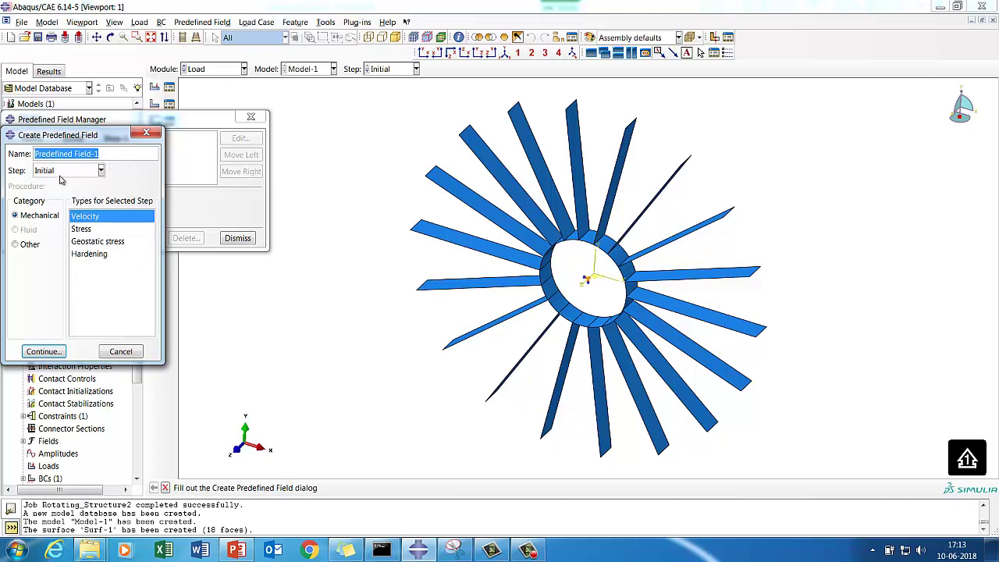
left_click(43, 353)
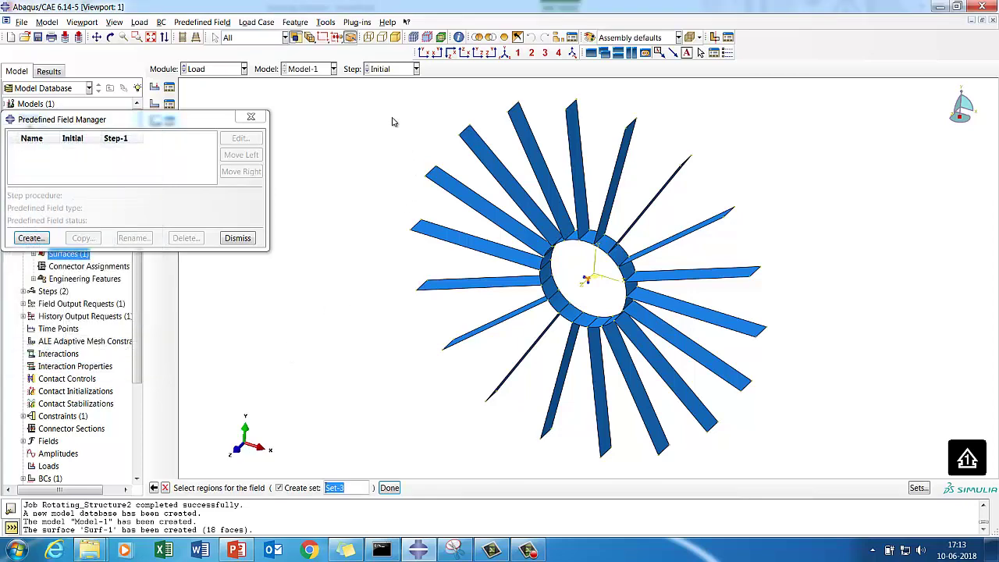
left_click_drag(365, 104, 812, 492)
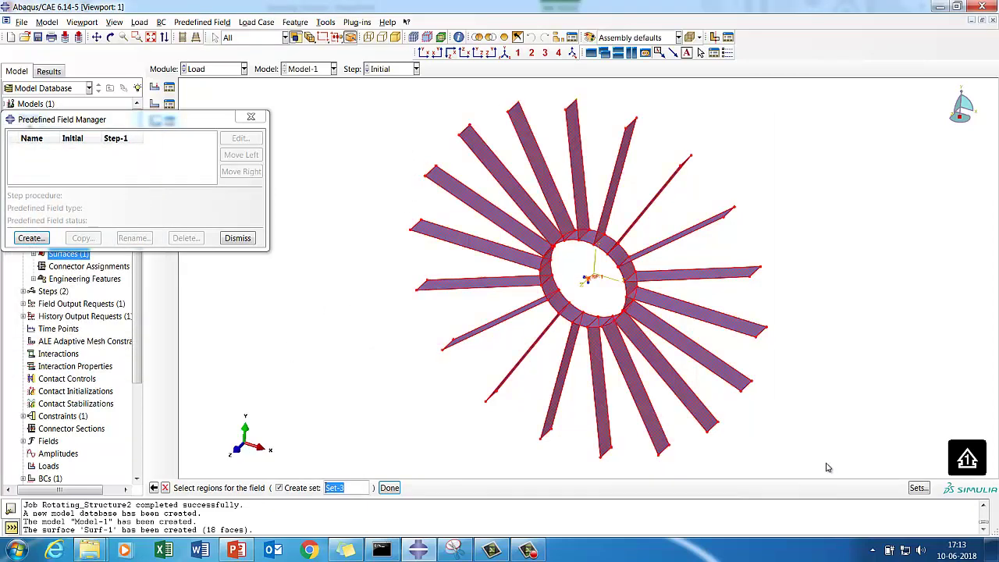
left_click(390, 488)
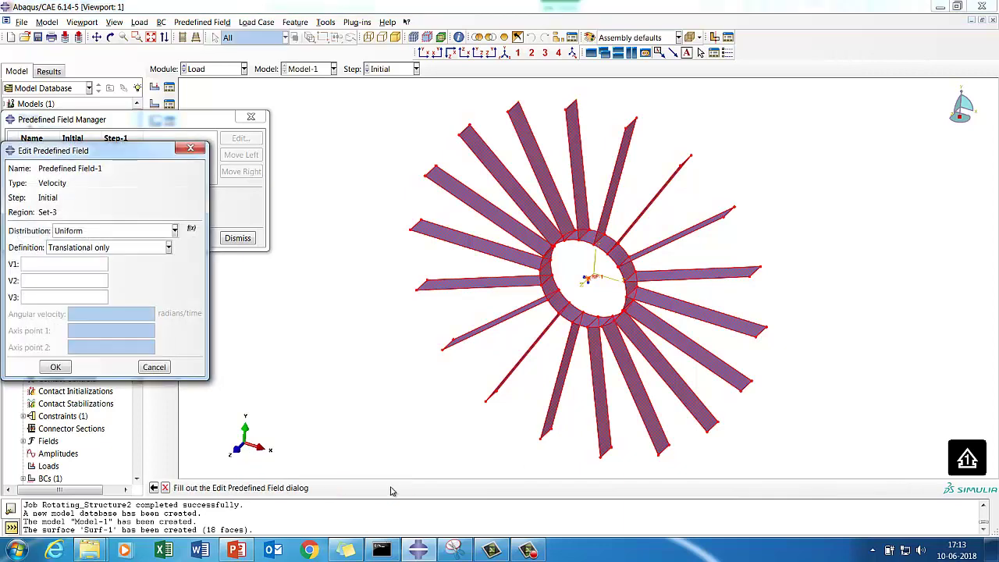
Define the velocity field as Rotational only with an angular velocity of 100 radians/time and specify its rotation axis points.
left_click(80, 248)
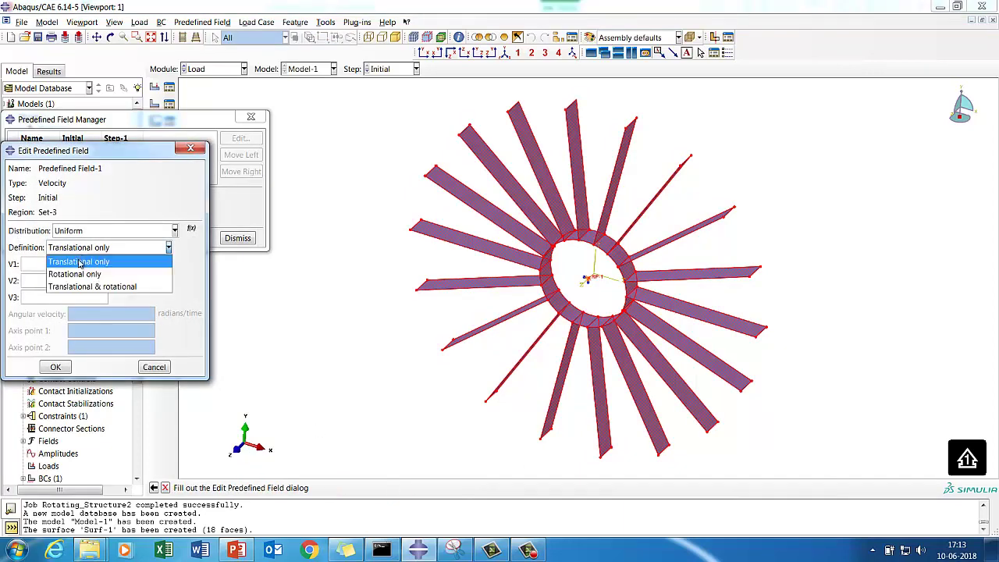
left_click(81, 272)
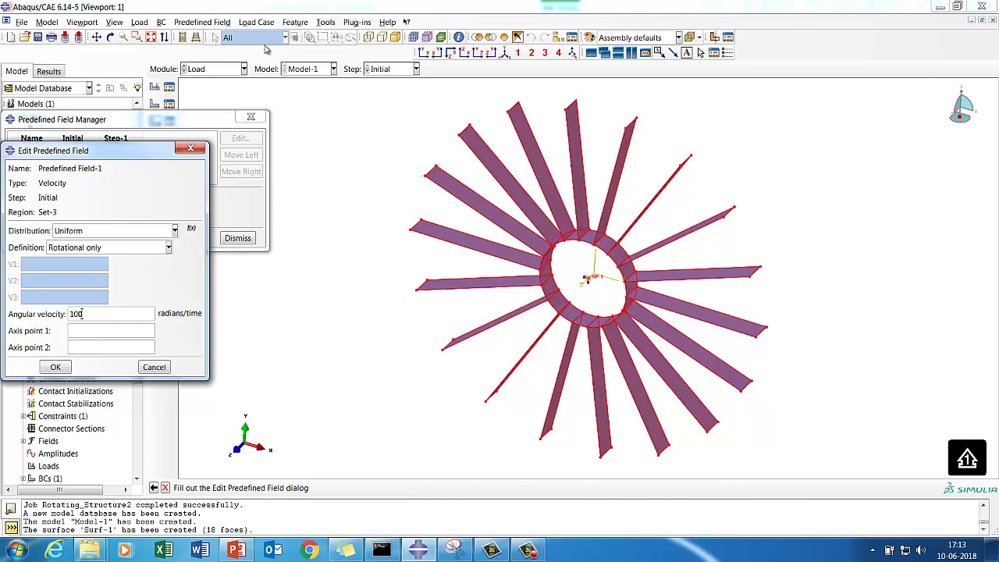
left_click(80, 331)
left_click(61, 369)
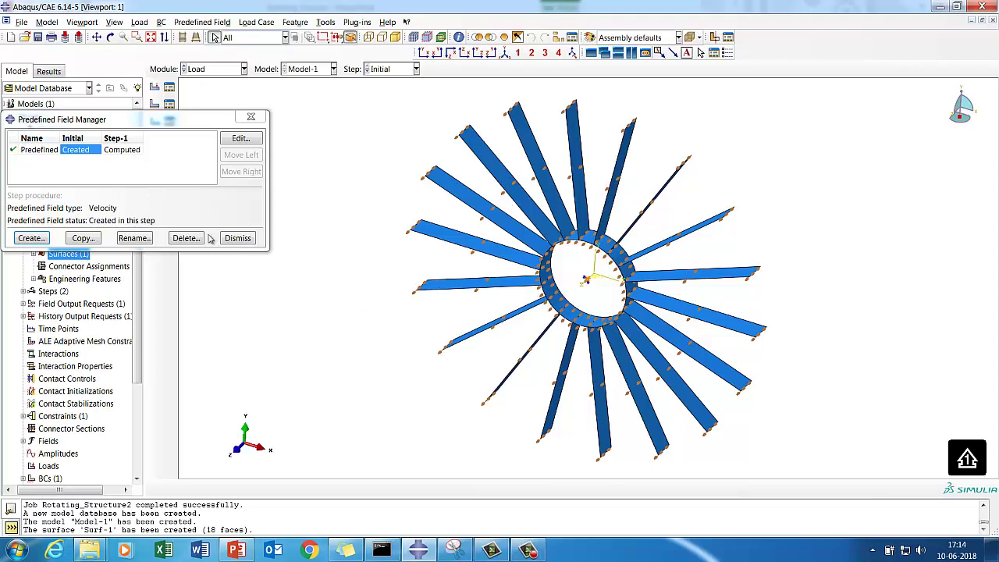
left_click(246, 241)
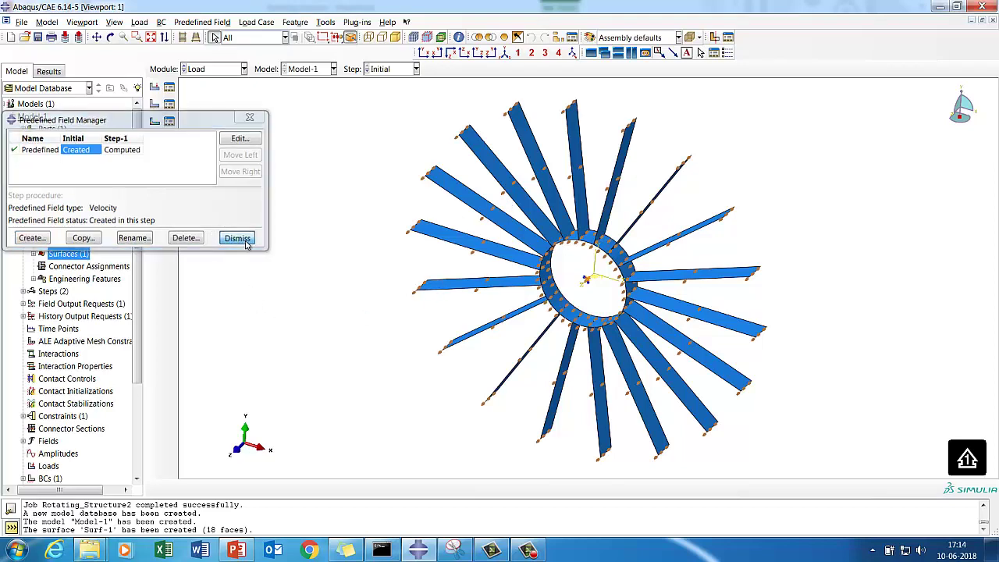
Switch to the Mesh module and make the part Rotating_Strcture the object to mesh instead of the assembly.
left_click(195, 70)
left_click(198, 157)
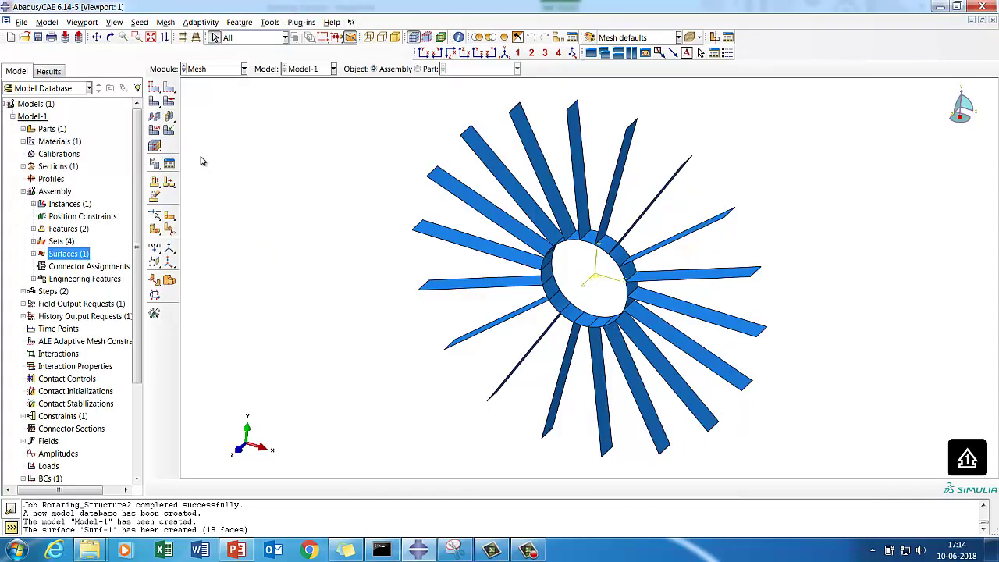
left_click(168, 102)
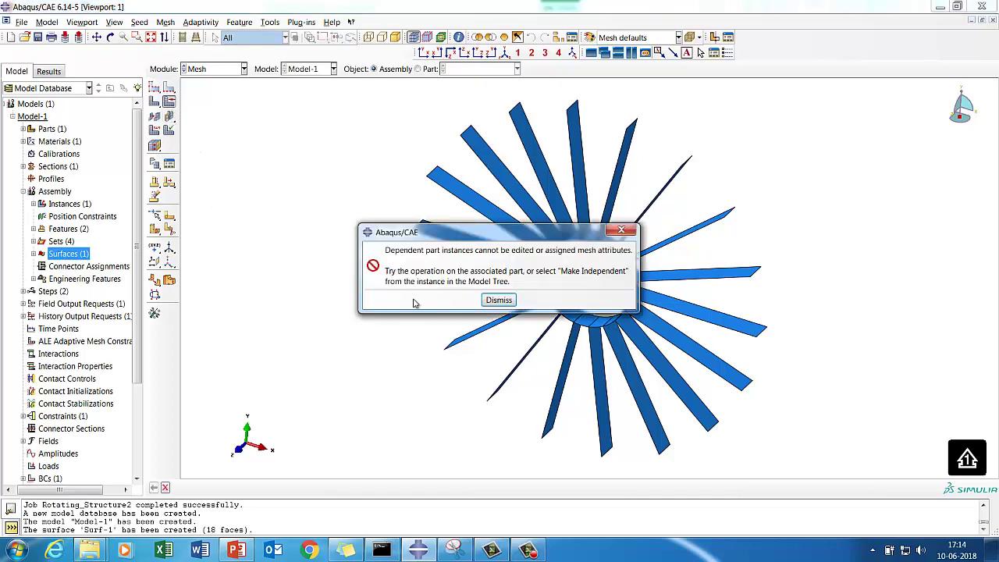
left_click(437, 299)
left_click(418, 68)
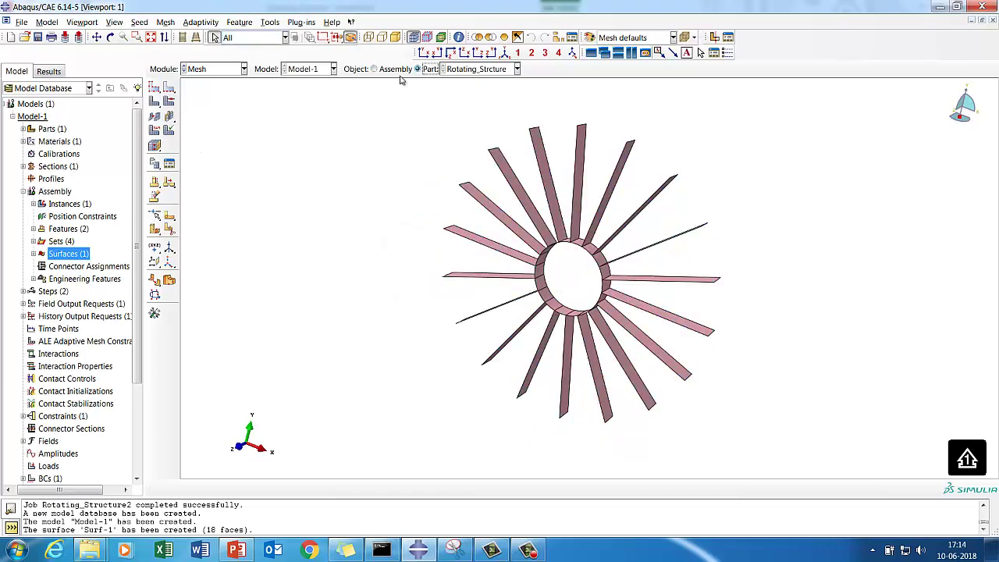
Assign mesh controls to all faces of the bladed structure: Quad element shape, Free technique and Medial axis algorithm.
left_click(169, 102)
left_click_drag(314, 128, 828, 448)
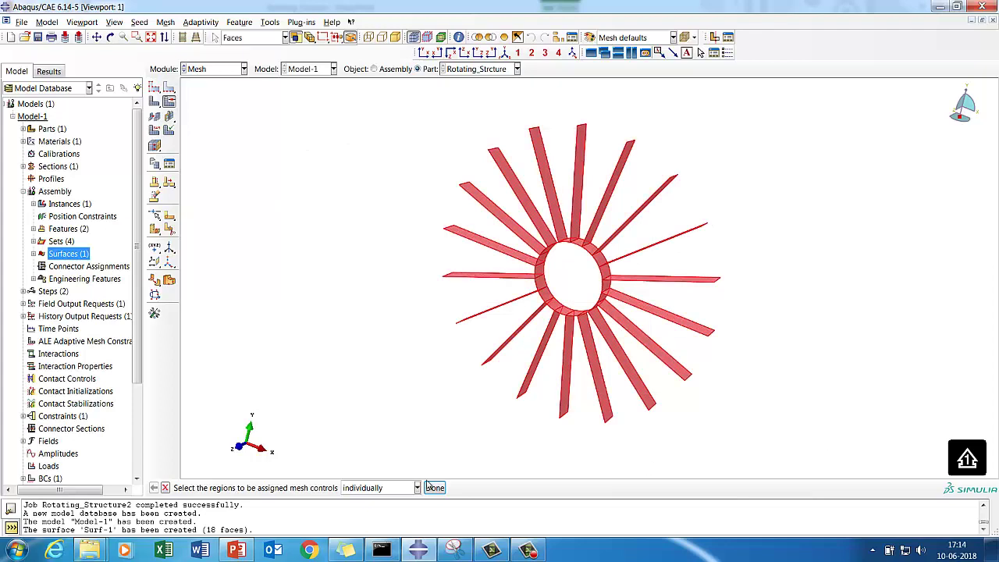
left_click(435, 488)
left_click(15, 198)
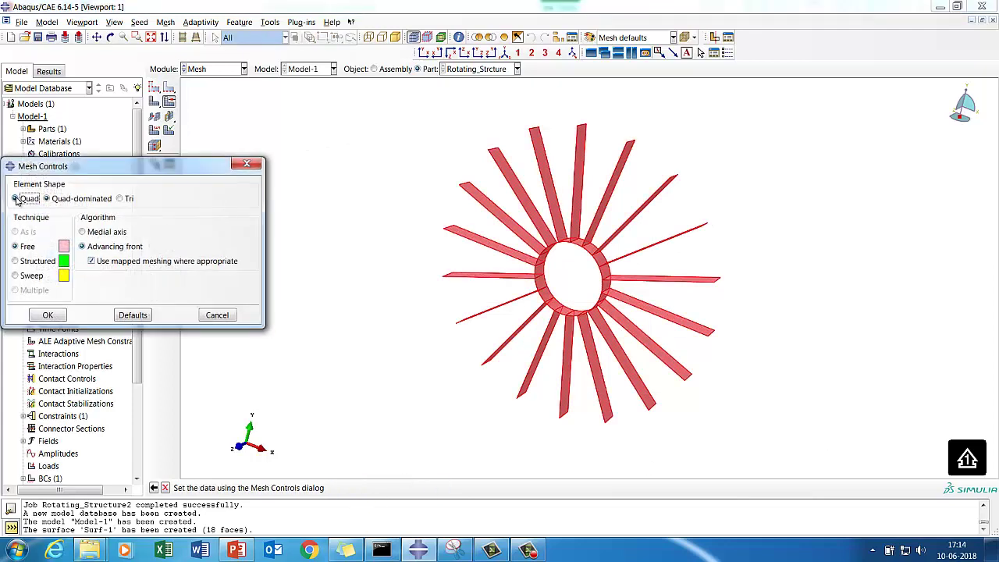
left_click(83, 232)
left_click(55, 314)
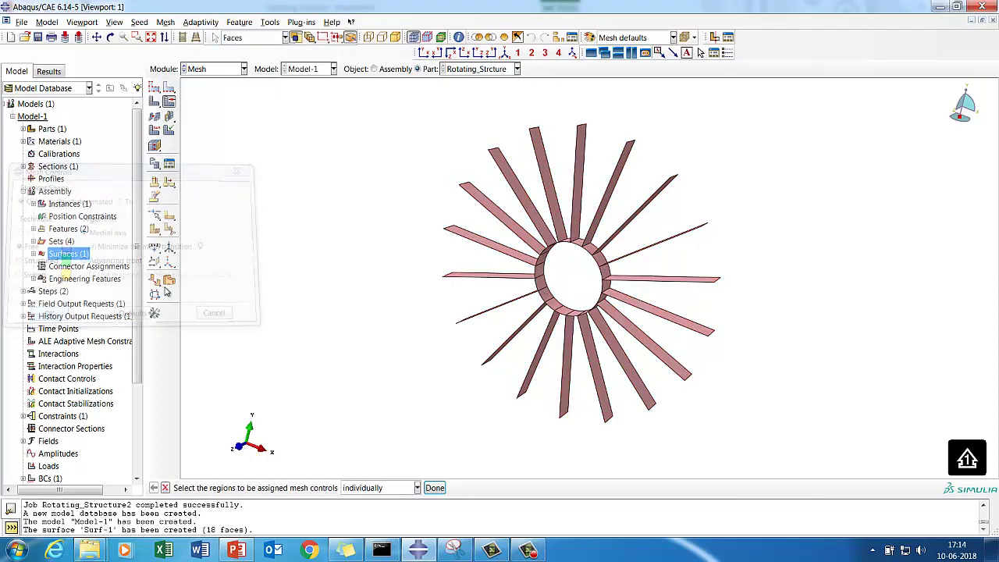
left_click(431, 491)
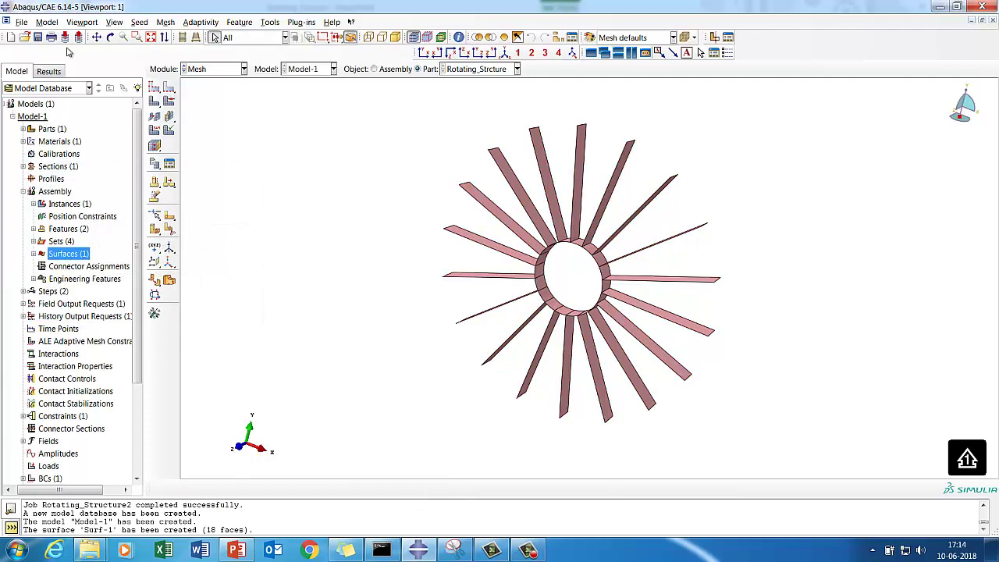
Assign linear Shell elements from the Explicit library to the whole structure.
left_click(154, 131)
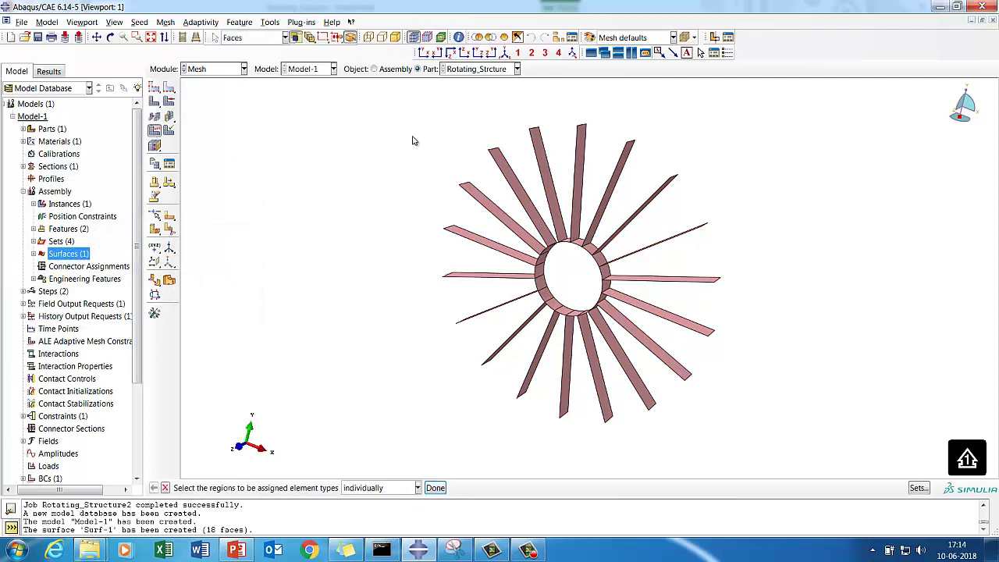
left_click_drag(405, 104, 754, 459)
left_click(434, 488)
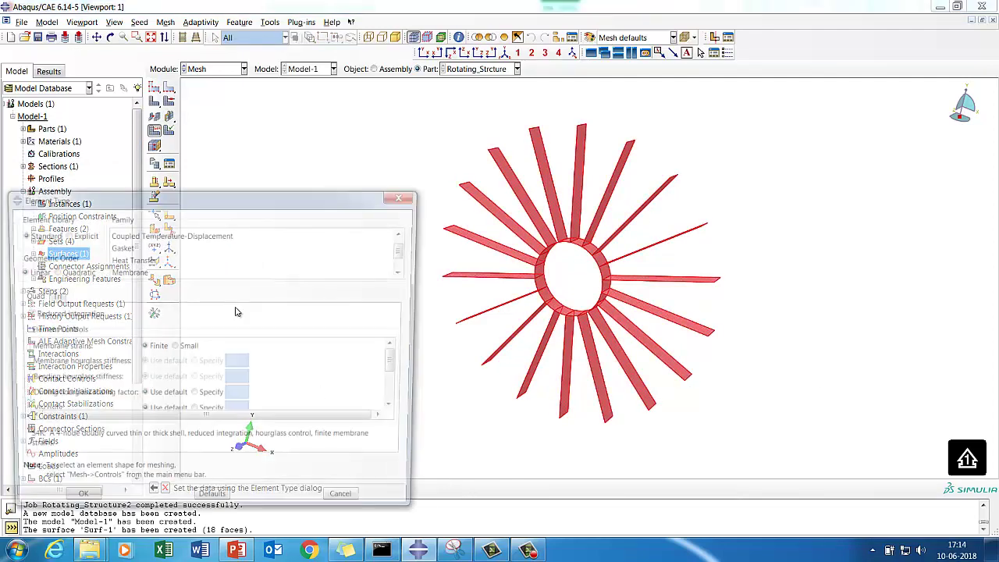
left_click(71, 237)
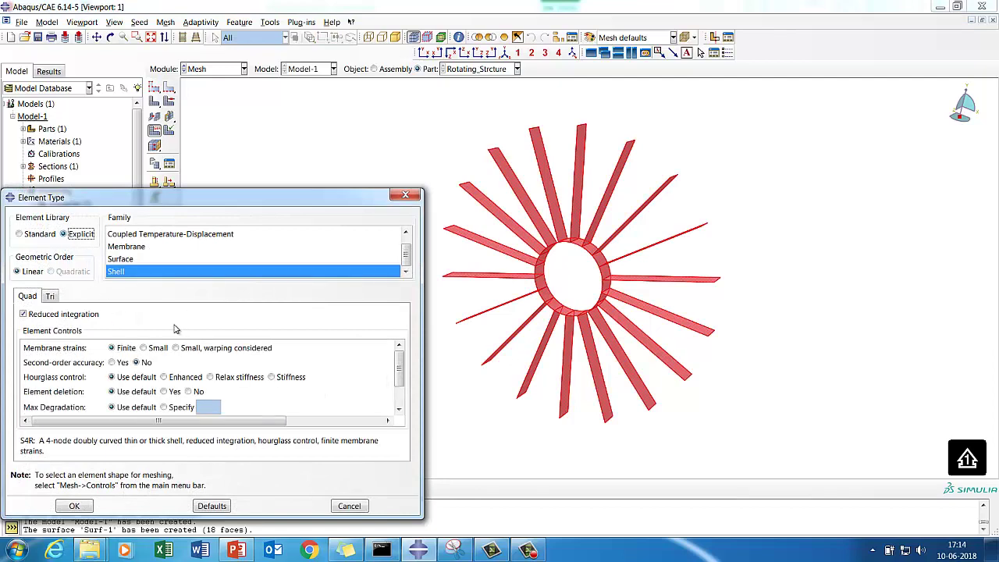
left_click(75, 505)
left_click(434, 488)
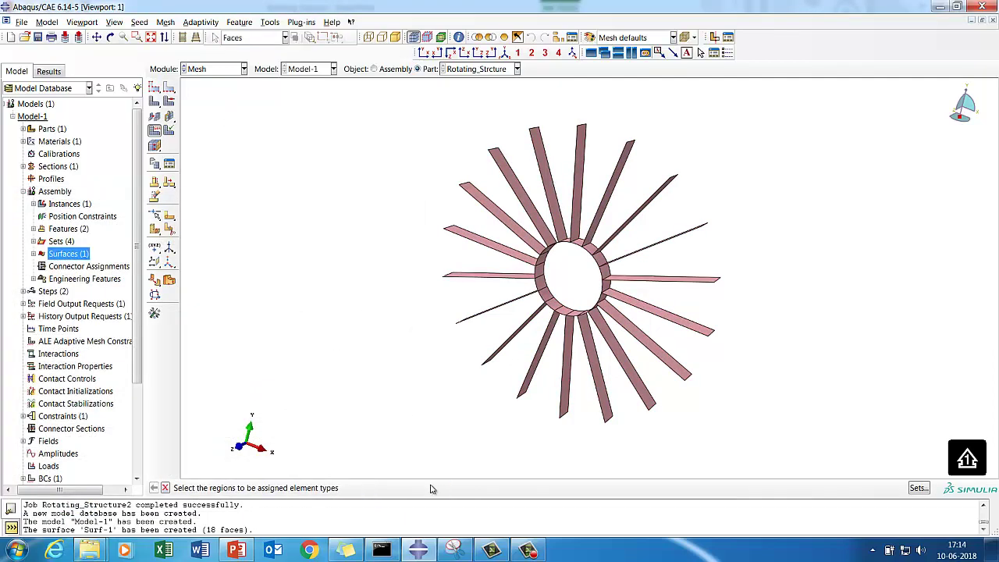
Seed the part with an approximate global size of 10 and generate its mesh.
left_click(154, 87)
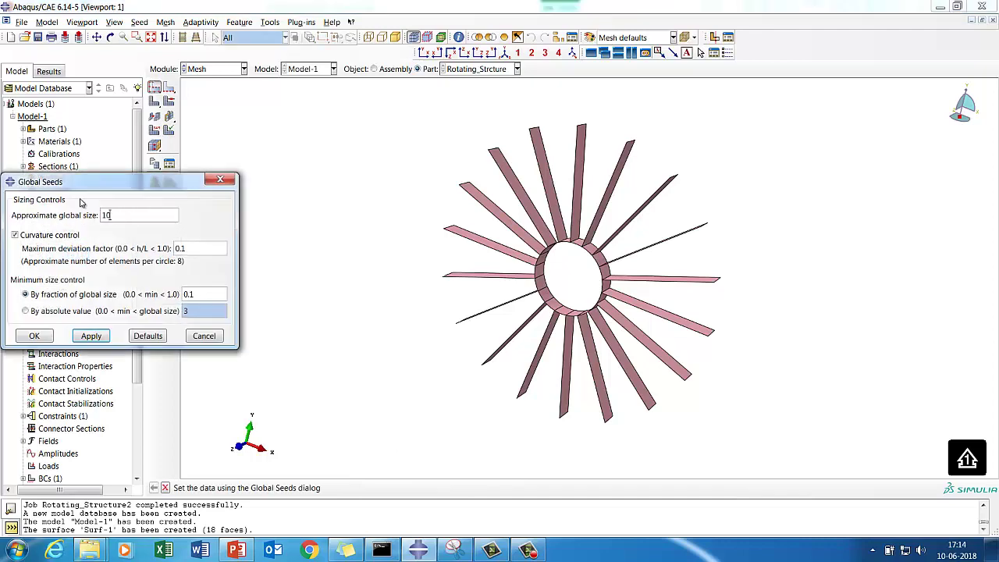
left_click(91, 336)
left_click(35, 336)
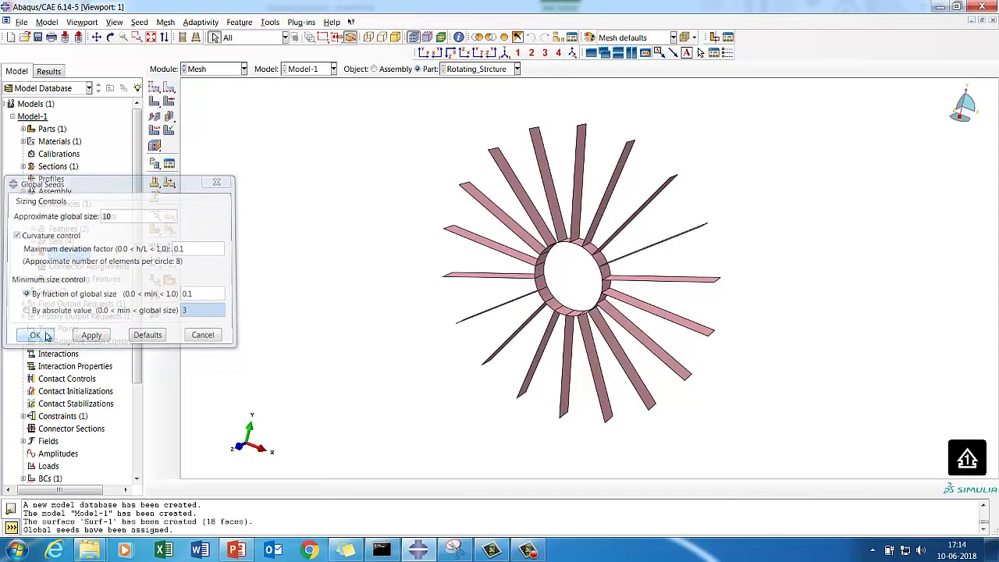
left_click(155, 101)
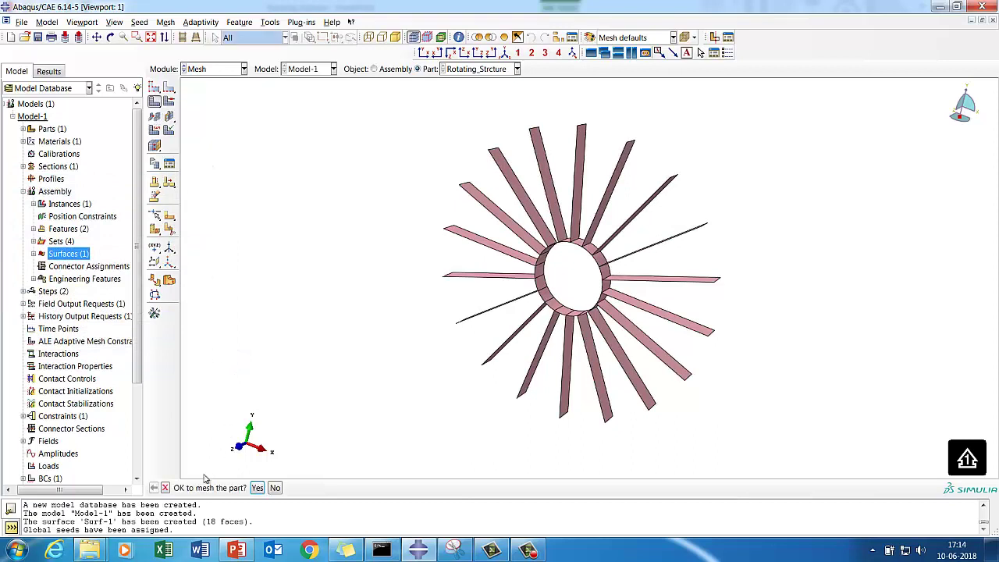
left_click(257, 488)
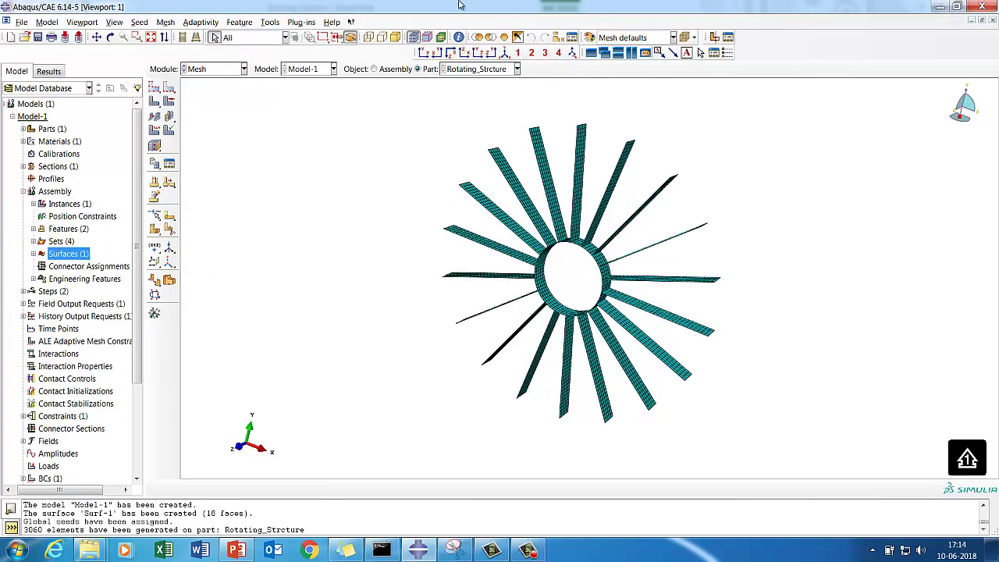
left_click(110, 37)
left_click_drag(429, 246, 882, 310)
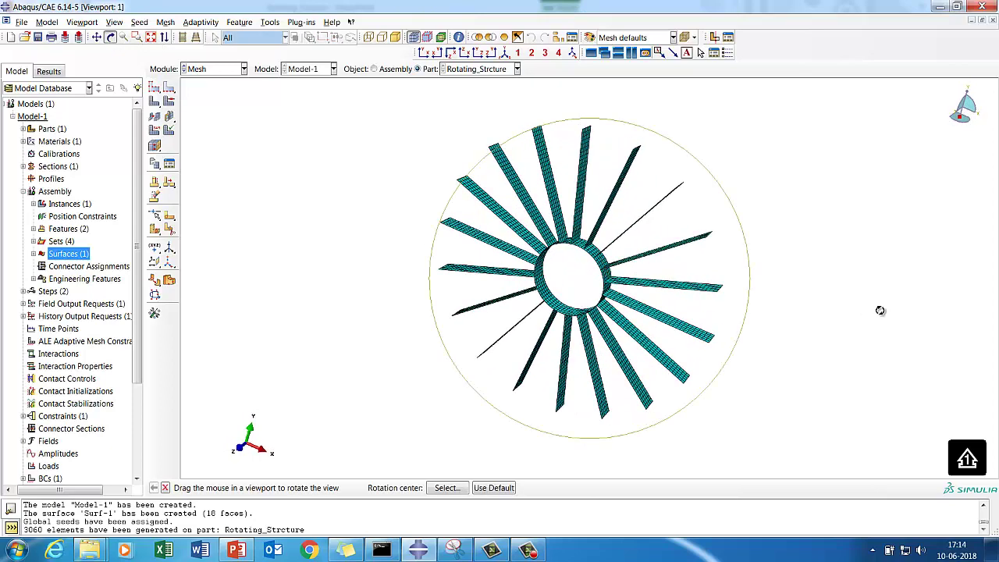
left_click(155, 39)
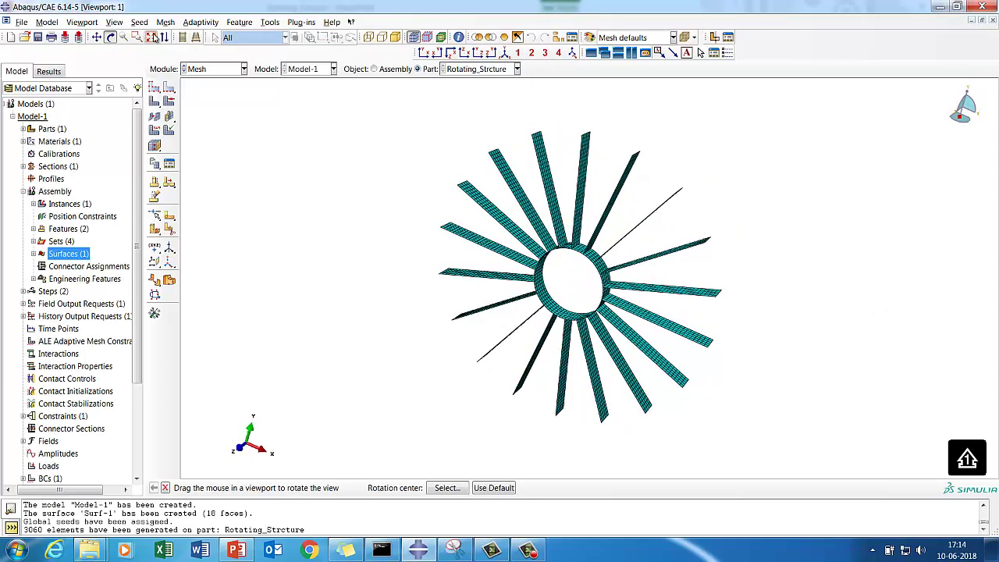
Switch to the Job module and create a full-analysis job named Rotating_Structure for Model-1.
left_click(196, 70)
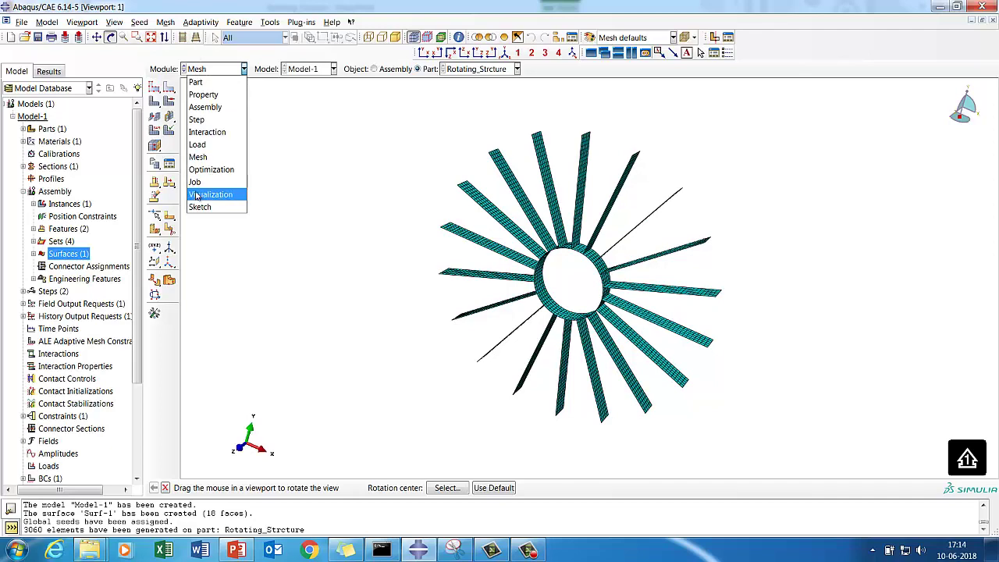
left_click(209, 180)
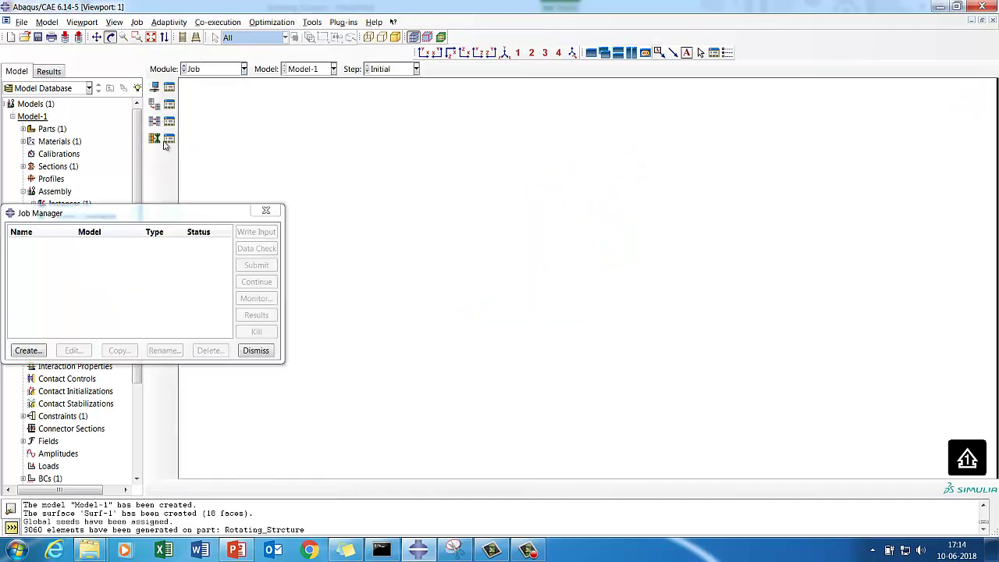
left_click(29, 350)
type("Ro")
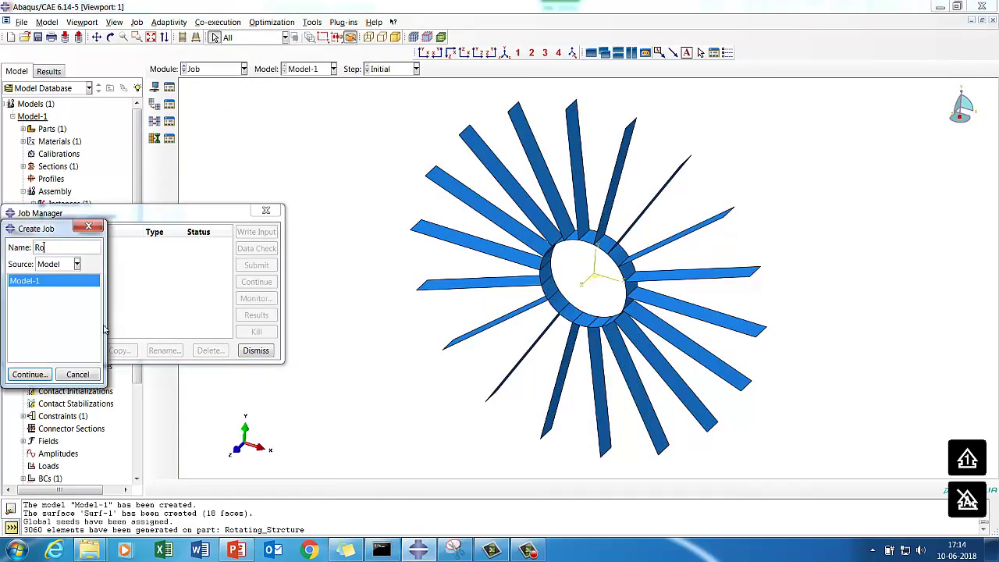
type("tating")
type("ructure")
left_click(29, 375)
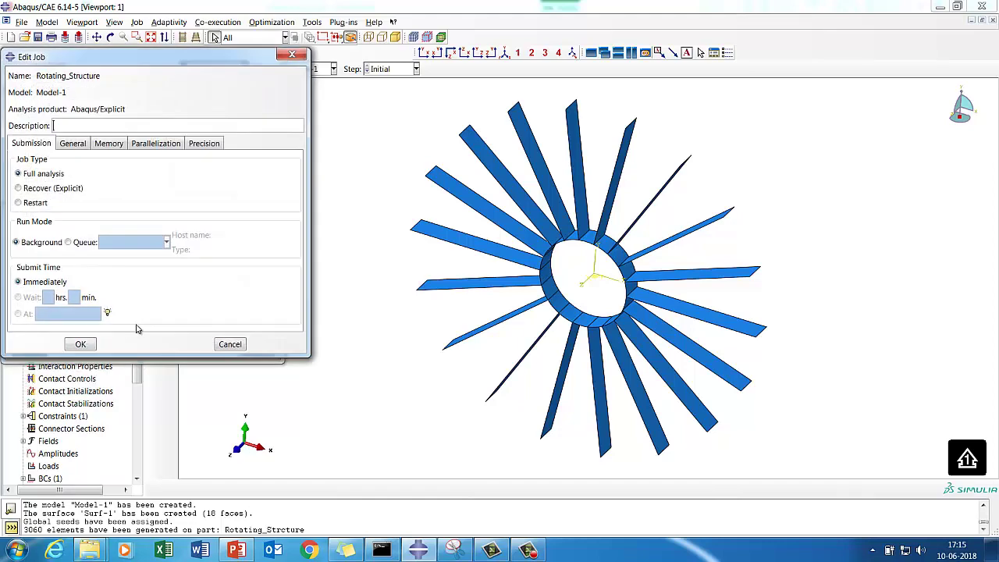
left_click(80, 344)
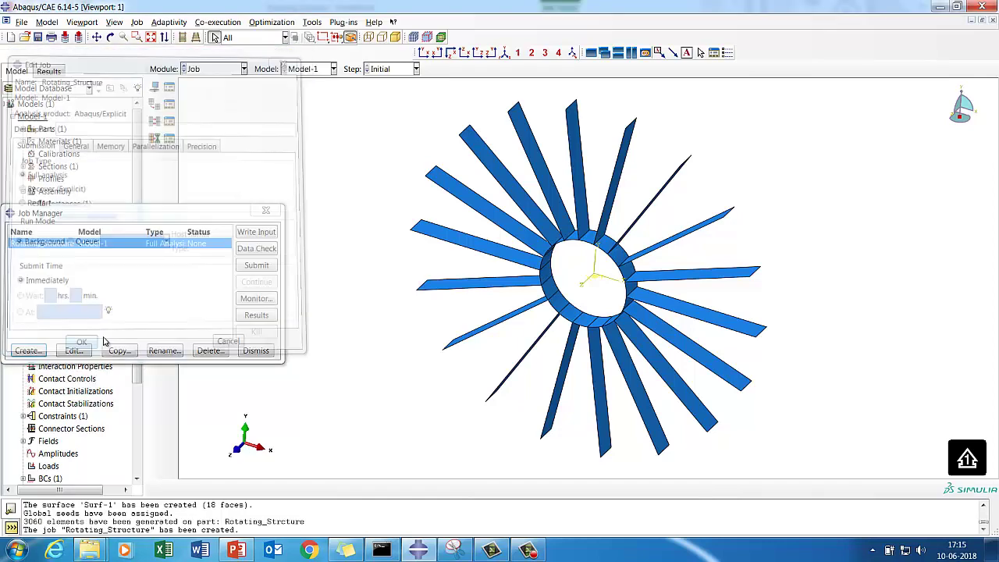
Run a data check on the Rotating_Structure job and submit it for analysis, overwriting the existing job files.
left_click(251, 248)
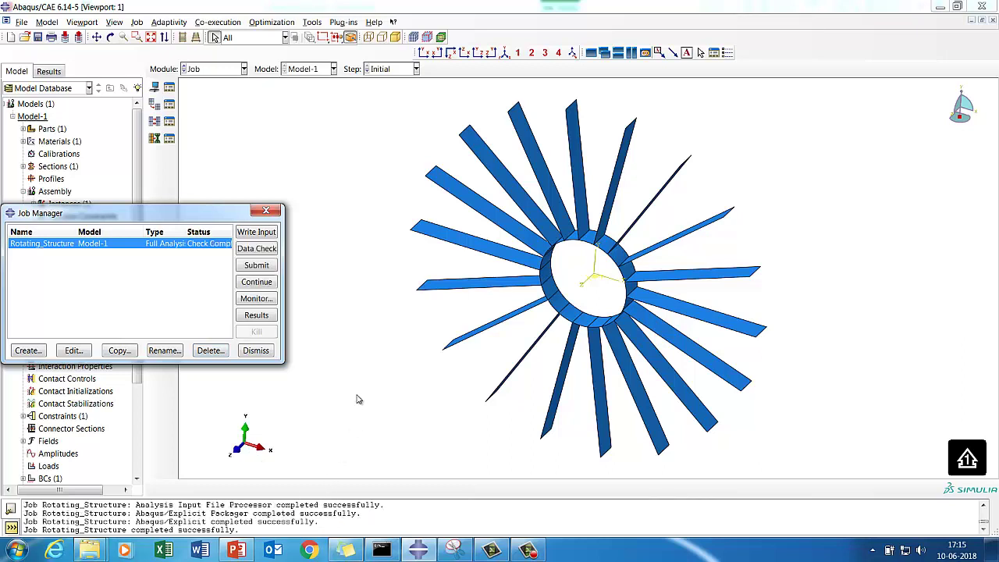
left_click(257, 266)
left_click(50, 134)
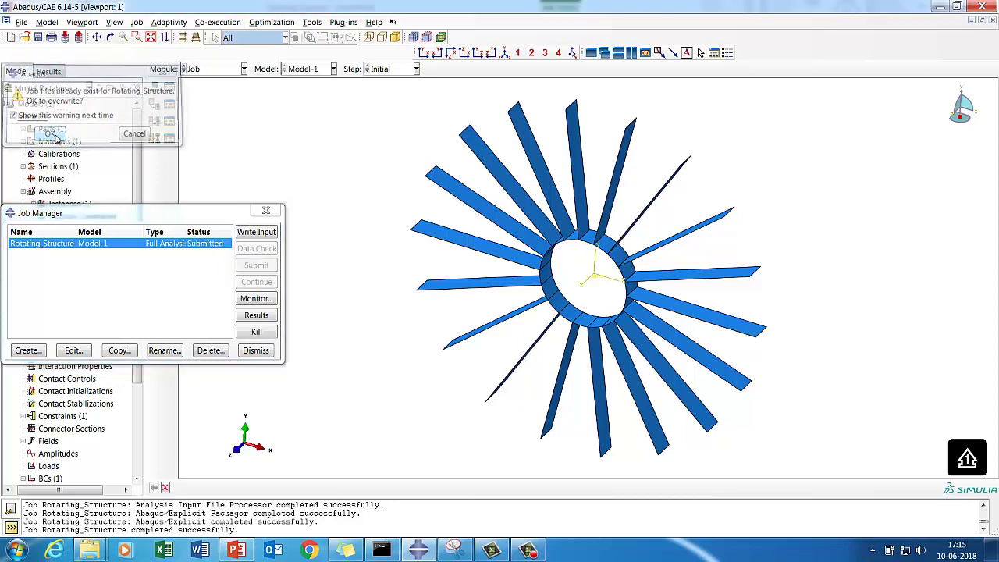
Open Rotating_Structure.inp in TextPad from the Rotating_Structure folder in Windows Explorer.
mouse_move(89, 549)
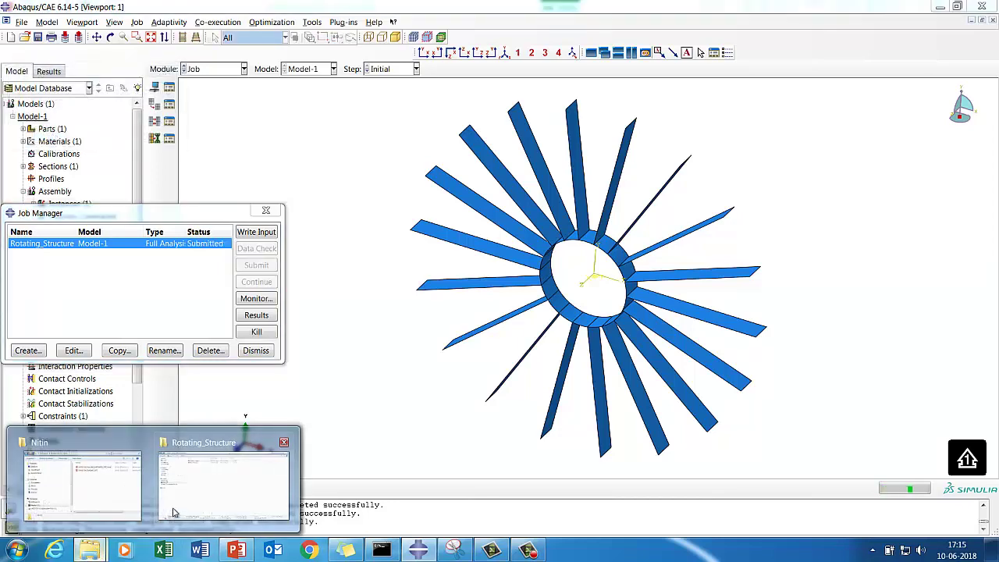
left_click(173, 513)
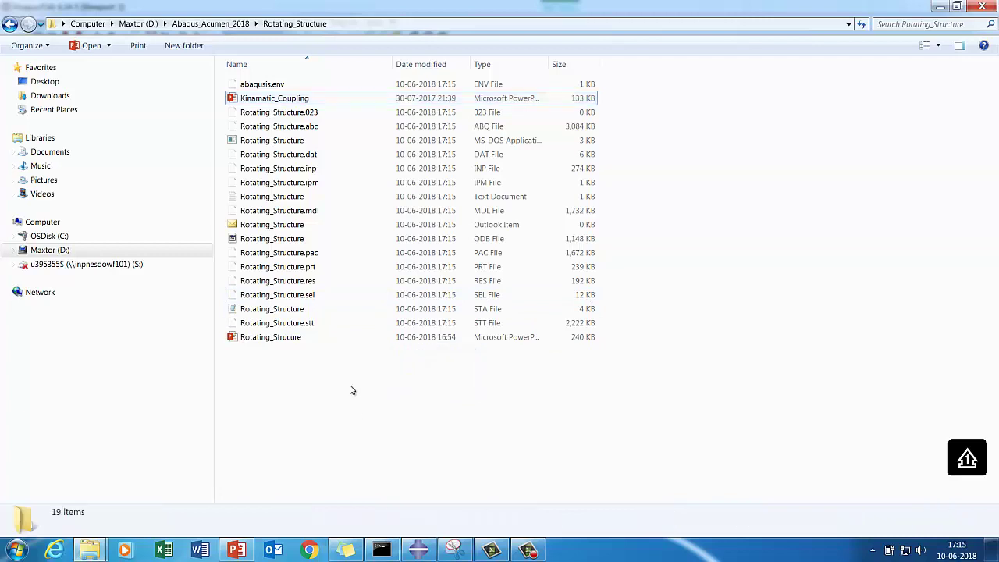
left_click(350, 391)
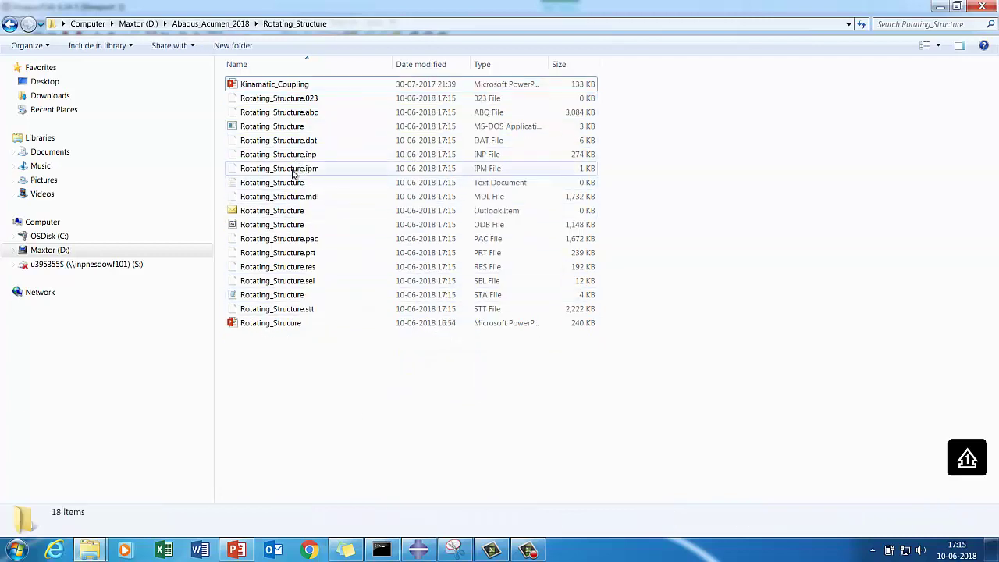
right_click(298, 155)
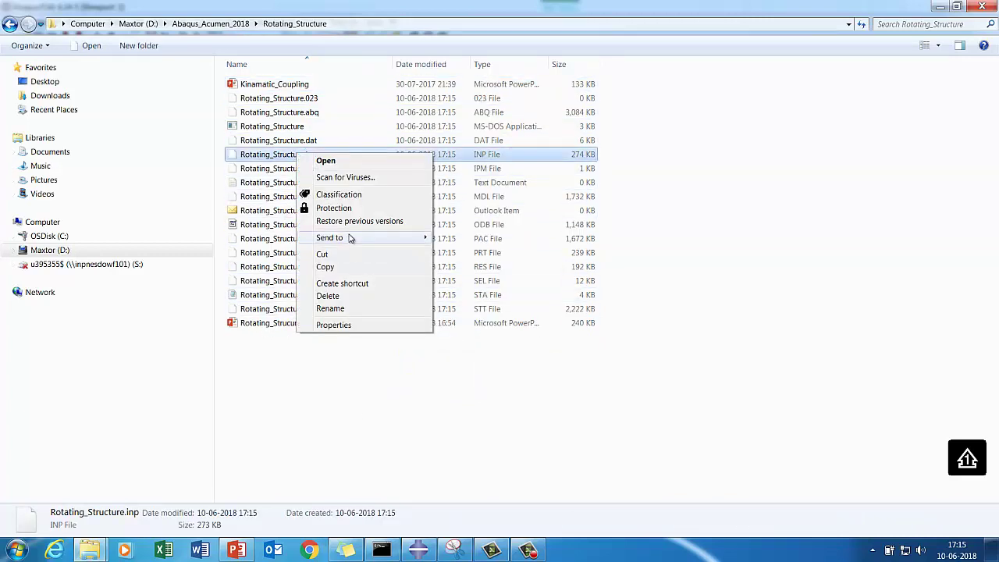
mouse_move(350, 239)
left_click(473, 319)
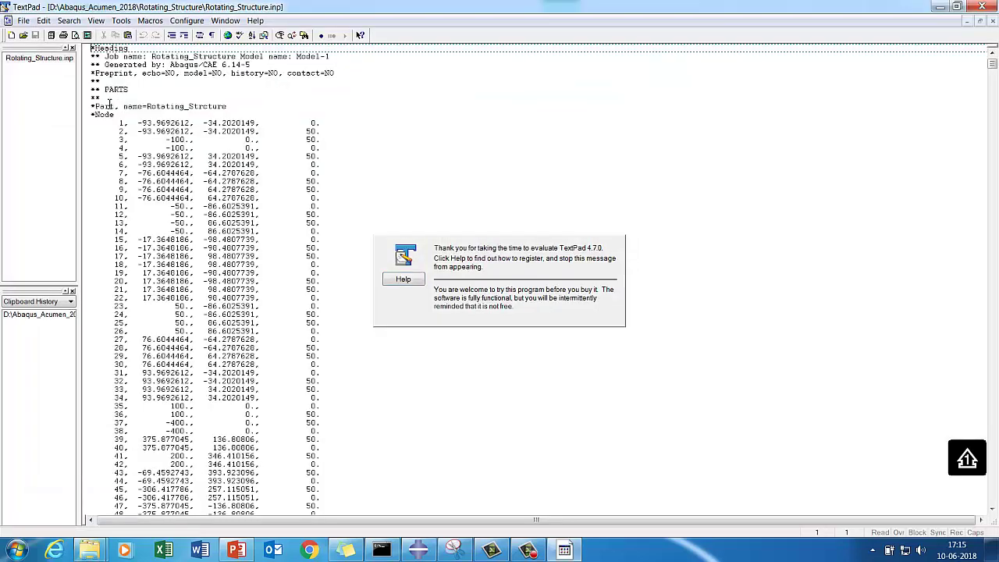
Search the input file downward for "*" to jump past the node and element data to the Set-1 node set definition.
left_click(136, 89)
left_click(68, 21)
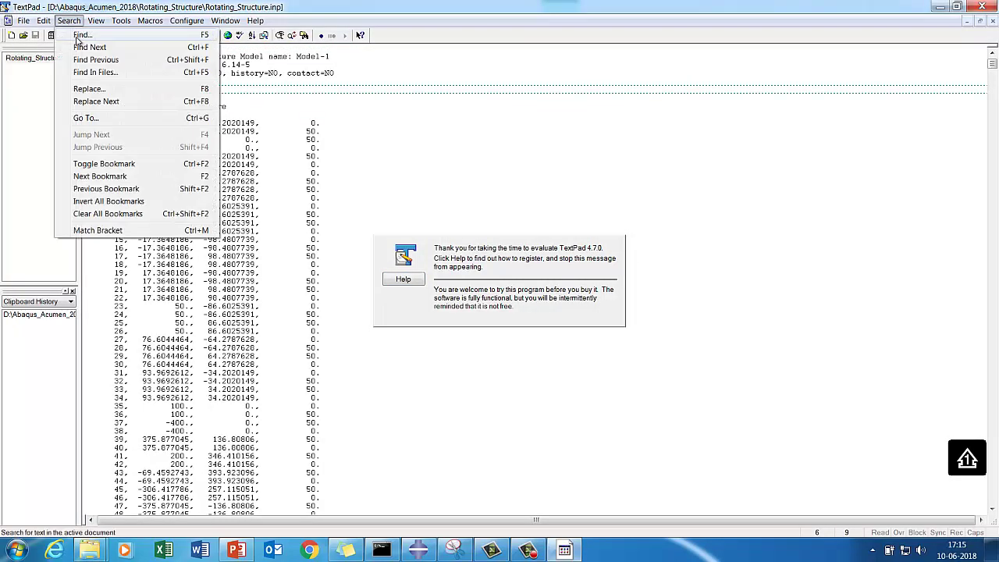
left_click(81, 35)
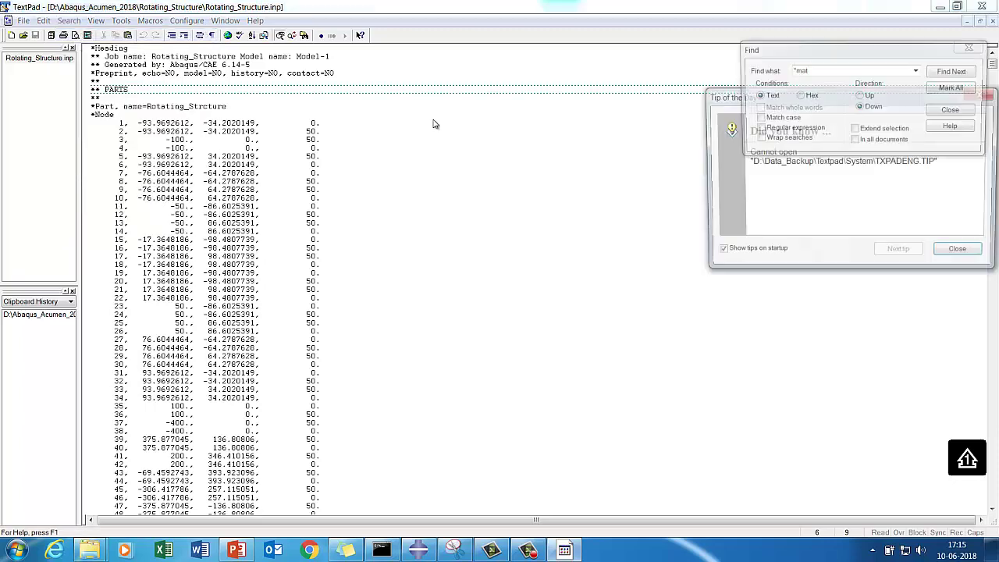
left_click(963, 253)
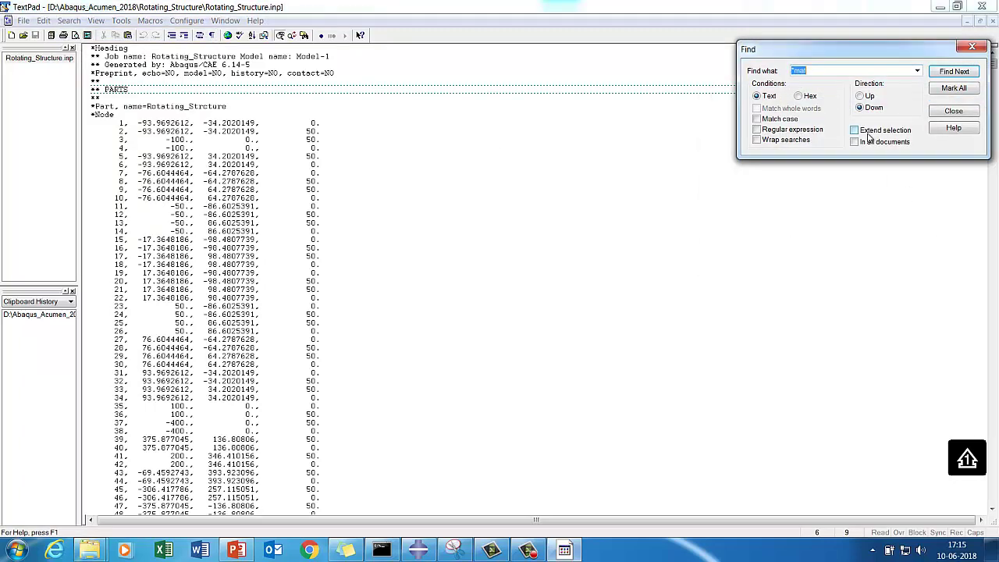
type("*")
left_click(954, 72)
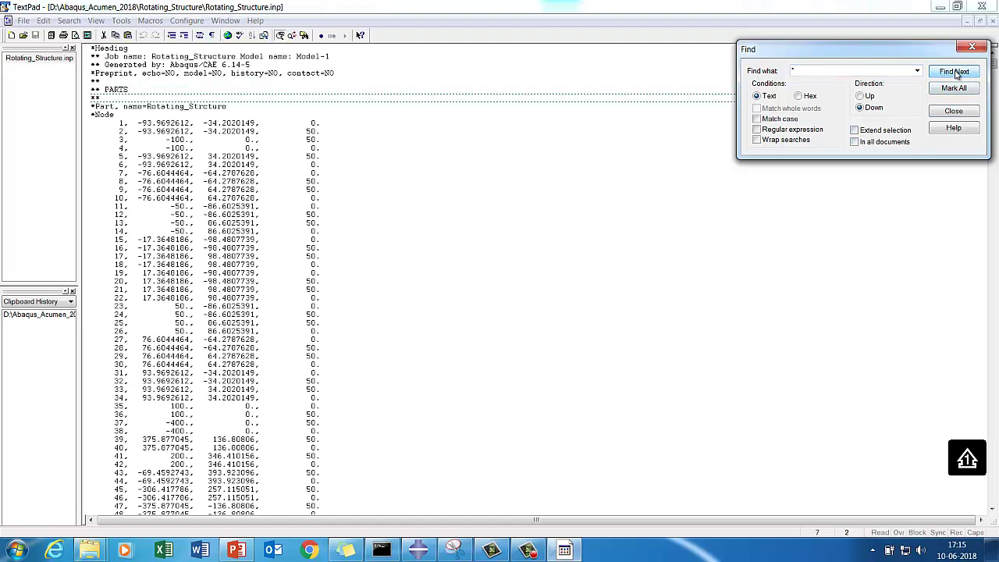
left_click(954, 72)
left_click(954, 72)
left_click(954, 71)
left_click(952, 73)
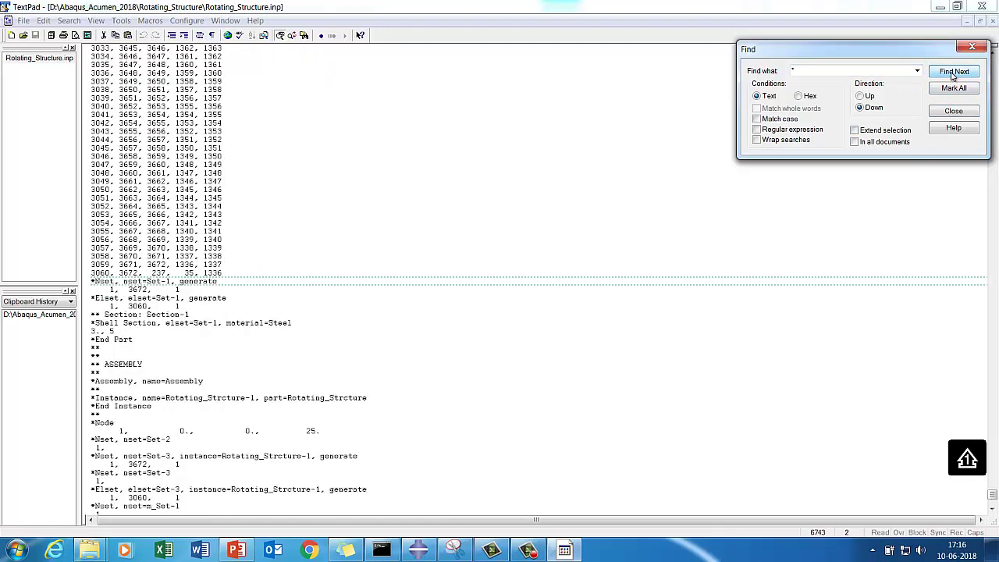
Search onward for "*" through the assembly section, examining the instance, node and element sets, surface and kinematic coupling definitions.
left_click(955, 72)
left_click(954, 72)
left_click(954, 72)
left_click(953, 72)
left_click(953, 72)
left_click(953, 72)
left_click(953, 72)
left_click(953, 71)
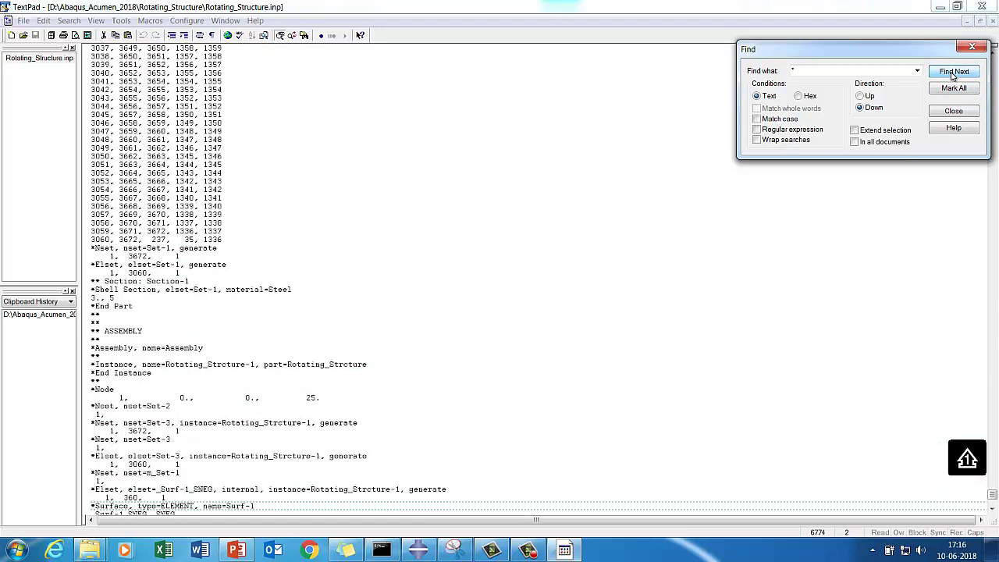
left_click(953, 72)
left_click(953, 72)
left_click(953, 72)
left_click(953, 72)
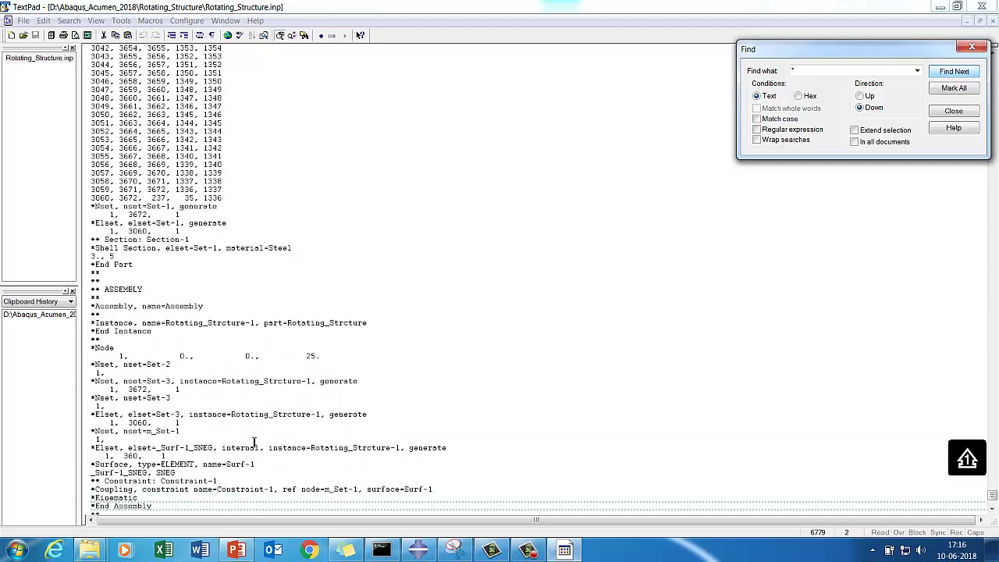
left_click(163, 439)
scroll(165, 439, "up", 2)
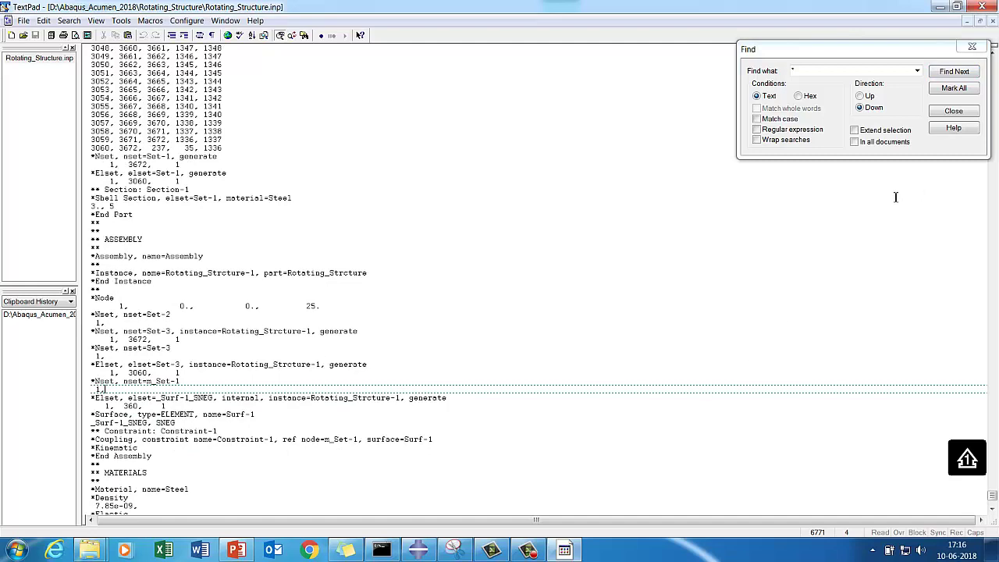
left_click(945, 72)
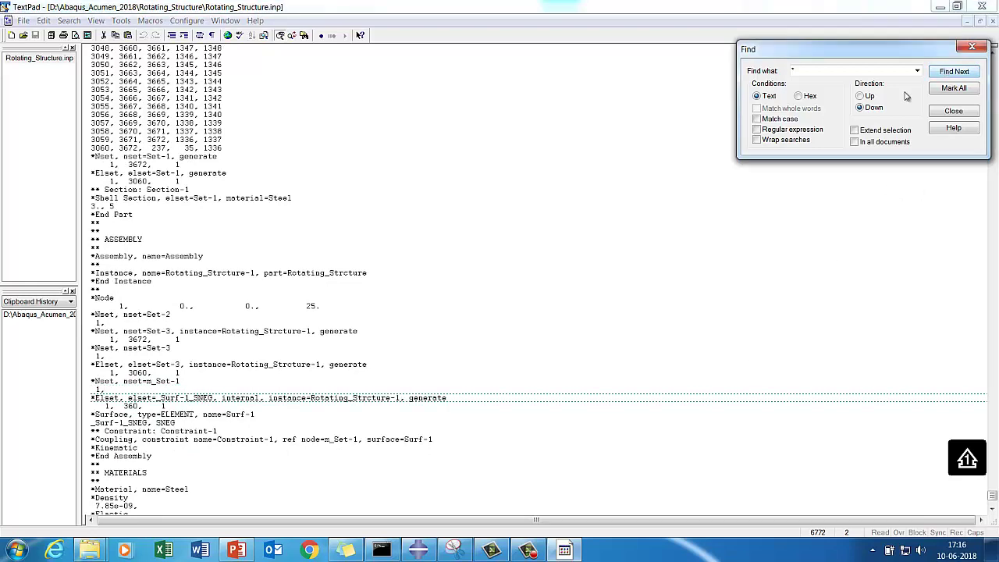
Review the material, boundary condition, rotating velocity, explicit step and output request definitions through the end of the input file.
left_click(221, 470)
scroll(219, 468, "down", 8)
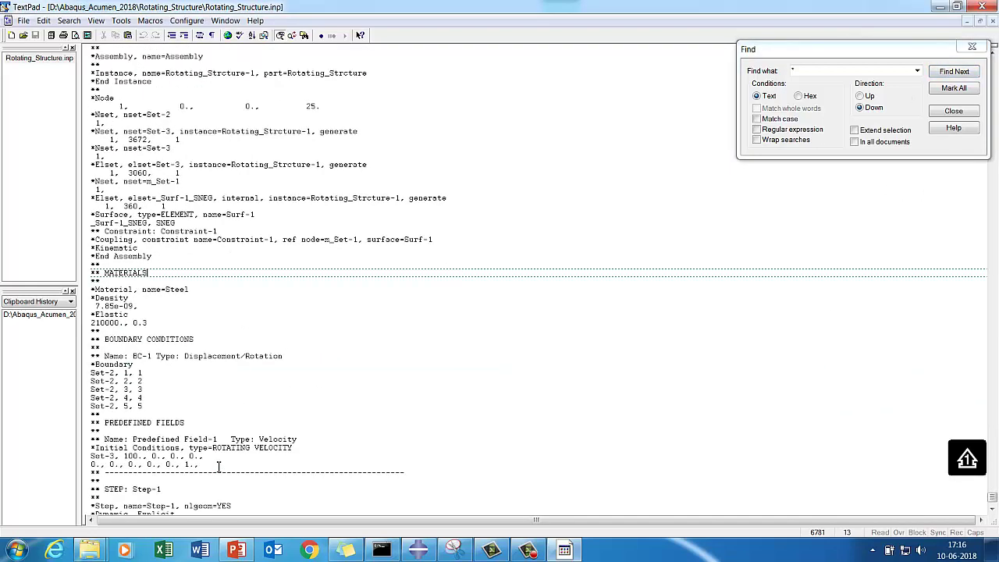
scroll(145, 380, "down", 3)
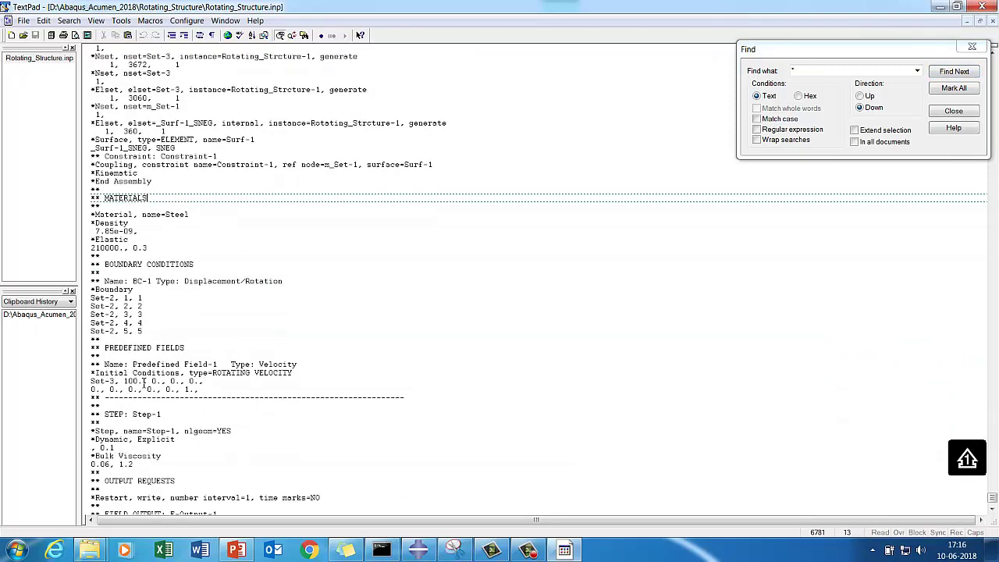
scroll(125, 386, "down", 3)
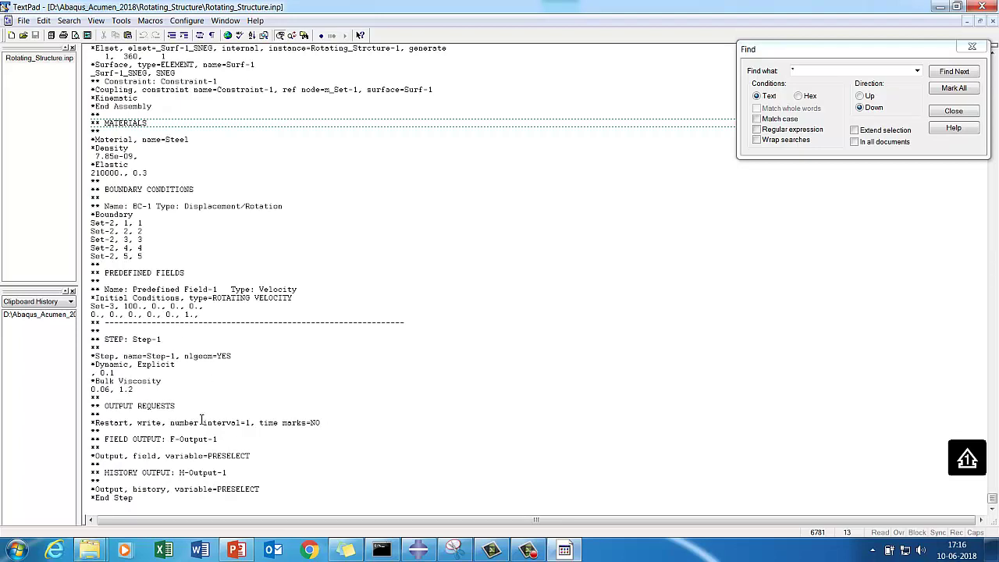
scroll(201, 420, "down", 1)
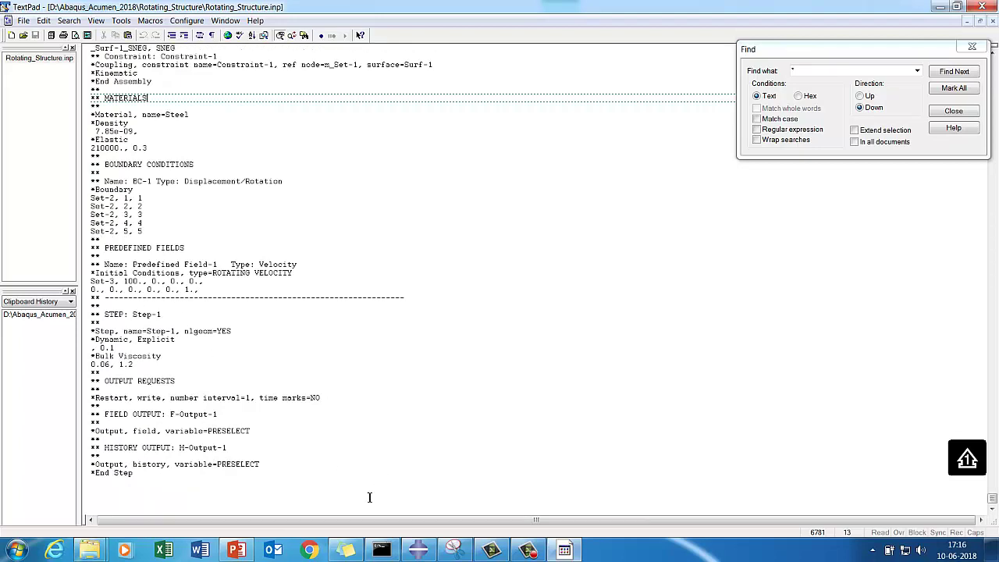
Switch to Abaqus/CAE and check the running Rotating_Structure job's progress in its monitor.
left_click(418, 550)
left_click(255, 299)
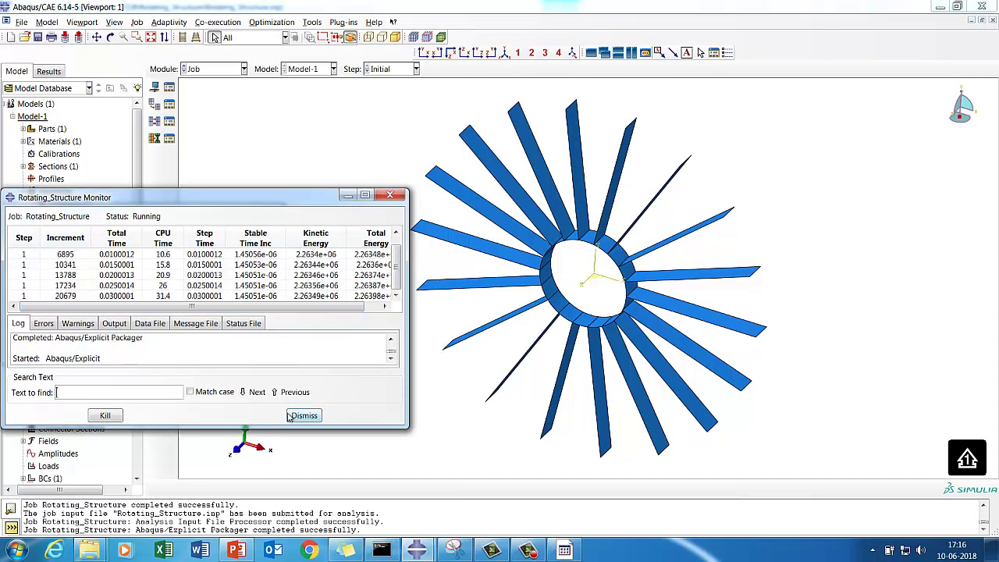
left_click(305, 415)
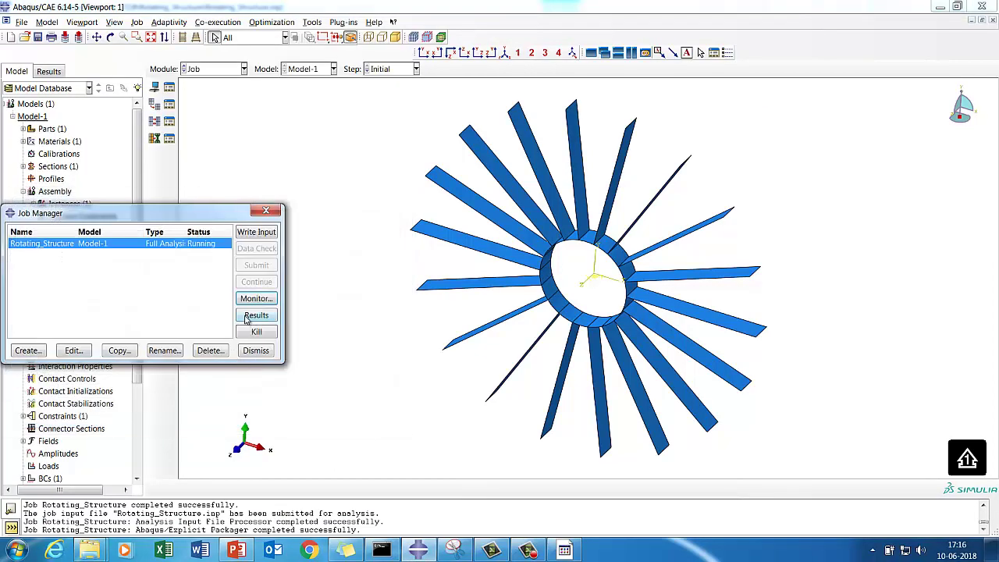
Open the partial results of the running Rotating_Structure job and inspect the animated deformed shape from a nearly frontal view.
left_click(248, 317)
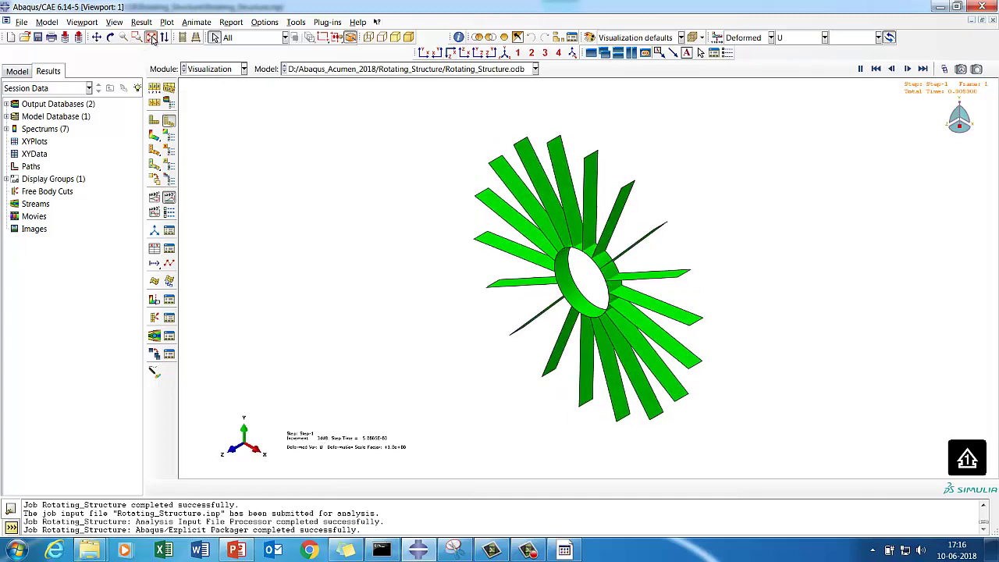
left_click(110, 37)
left_click_drag(473, 324, 601, 223)
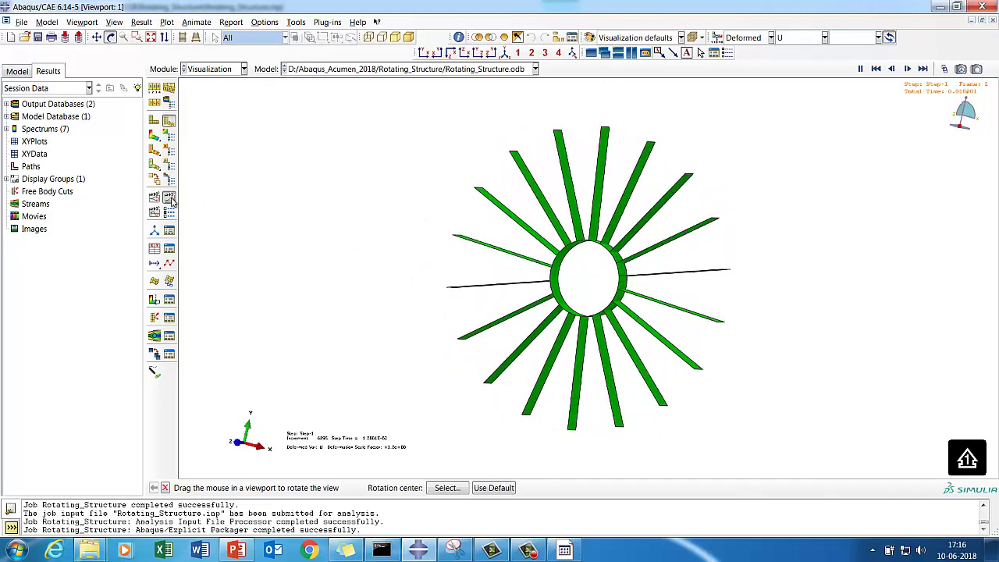
left_click(169, 197)
Return to the Job module and monitor the Rotating_Structure job until the analysis finishes.
left_click(211, 70)
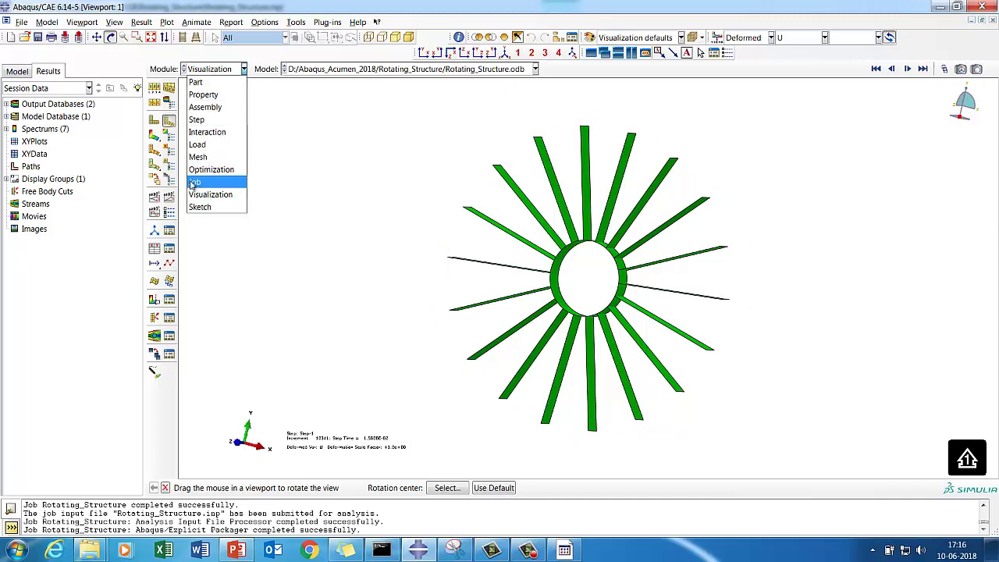
left_click(195, 180)
left_click(245, 297)
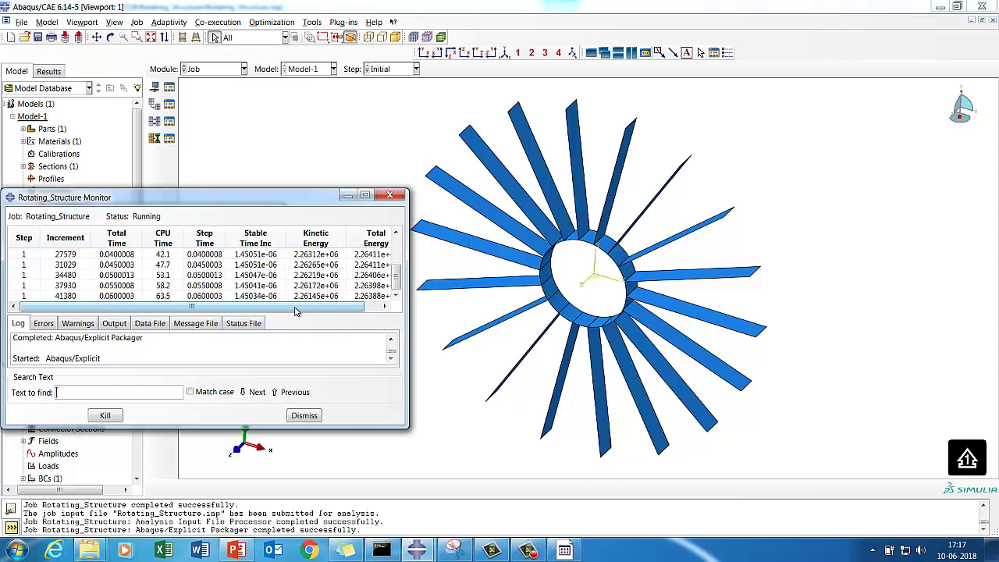
left_click(530, 551)
left_click(530, 551)
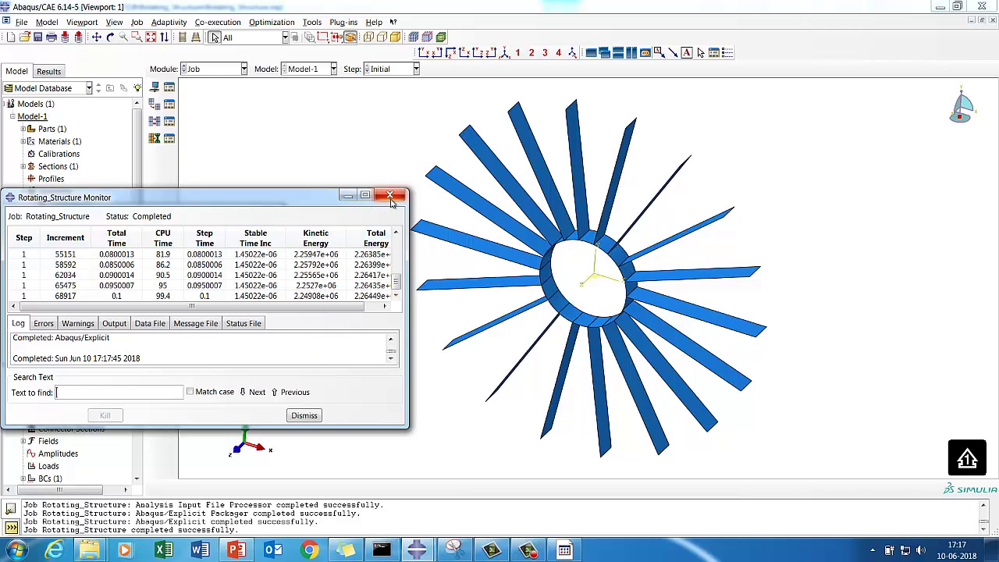
left_click(303, 415)
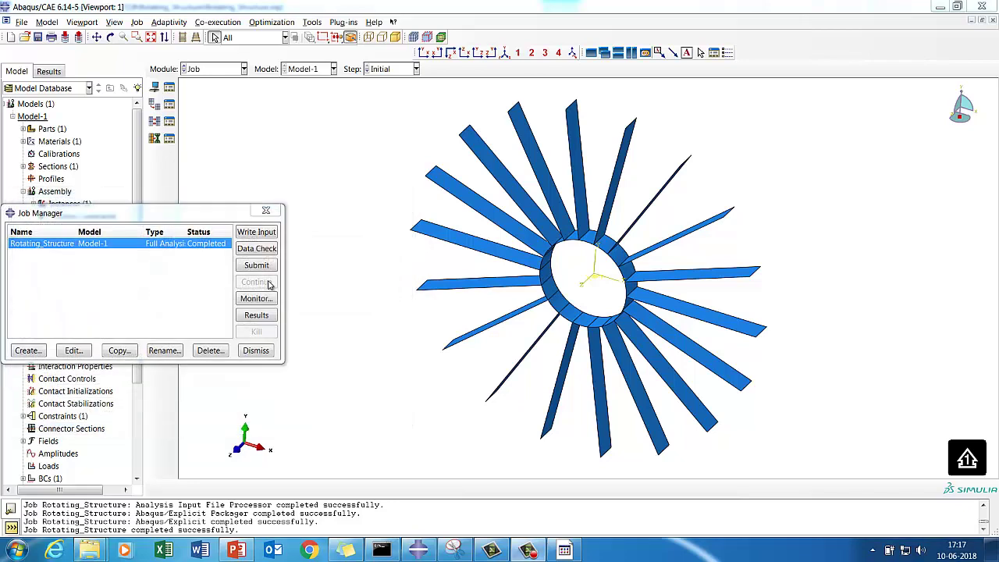
Animate the finished job's deformed shape over its time history in Loop mode with a slightly faster frame rate.
left_click(256, 315)
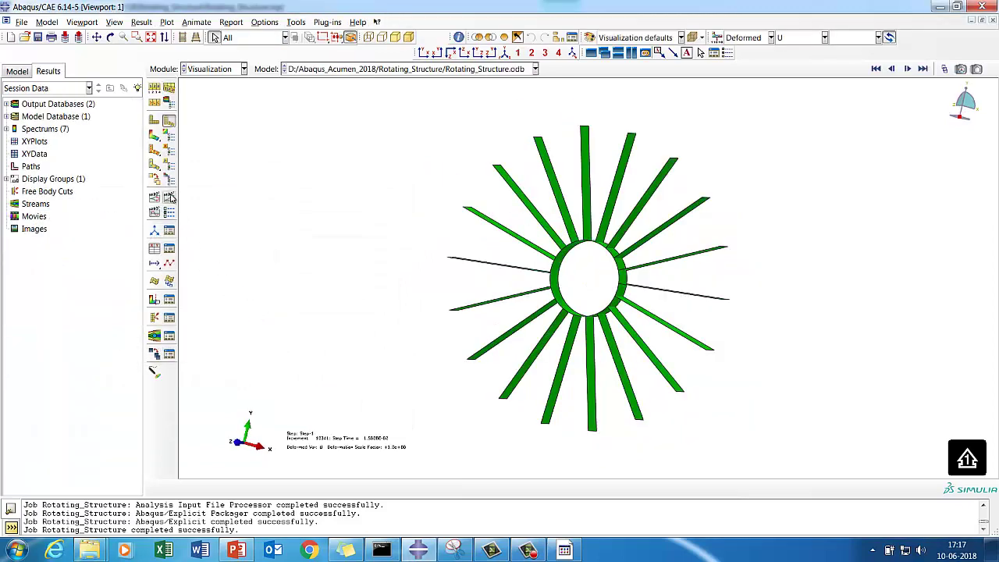
left_click(169, 197)
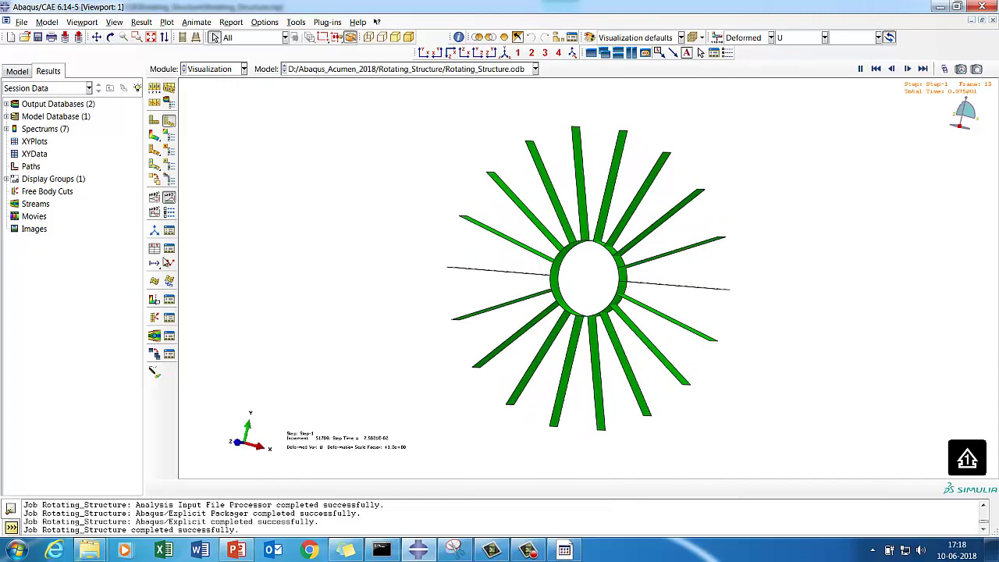
left_click(170, 229)
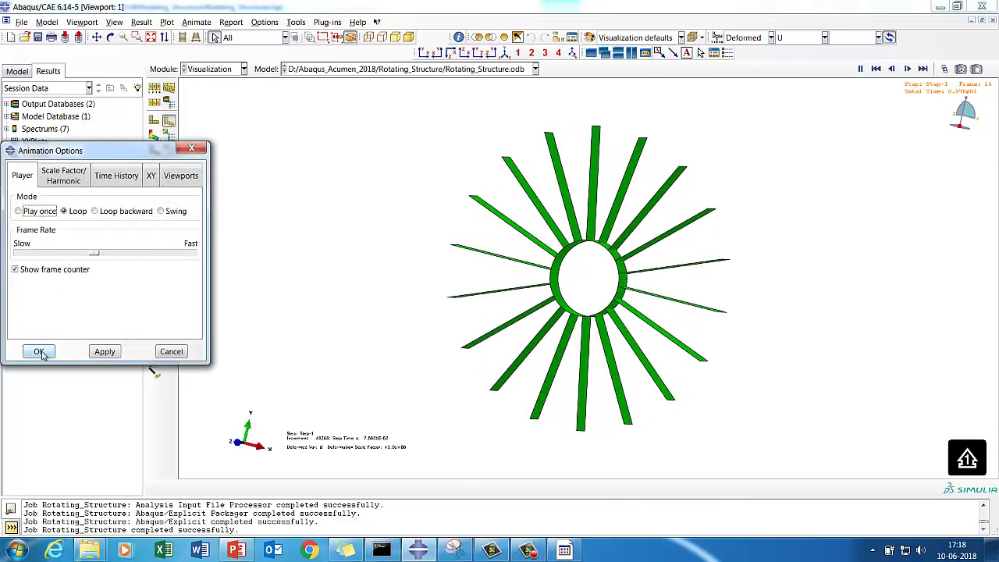
mouse_move(94, 254)
left_mouse_down()
mouse_move(189, 255)
mouse_move(98, 255)
left_mouse_up()
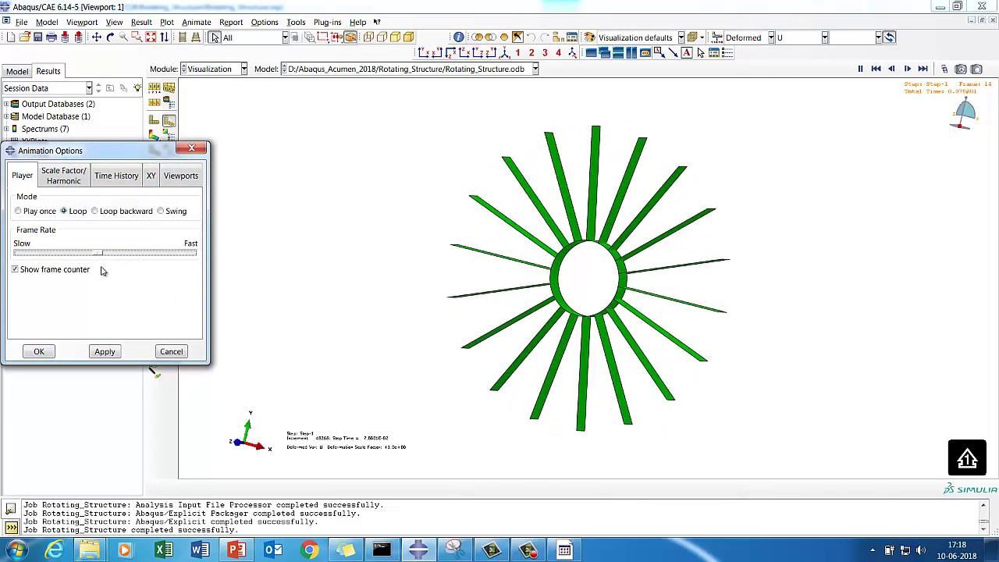
left_click(105, 351)
left_click(40, 351)
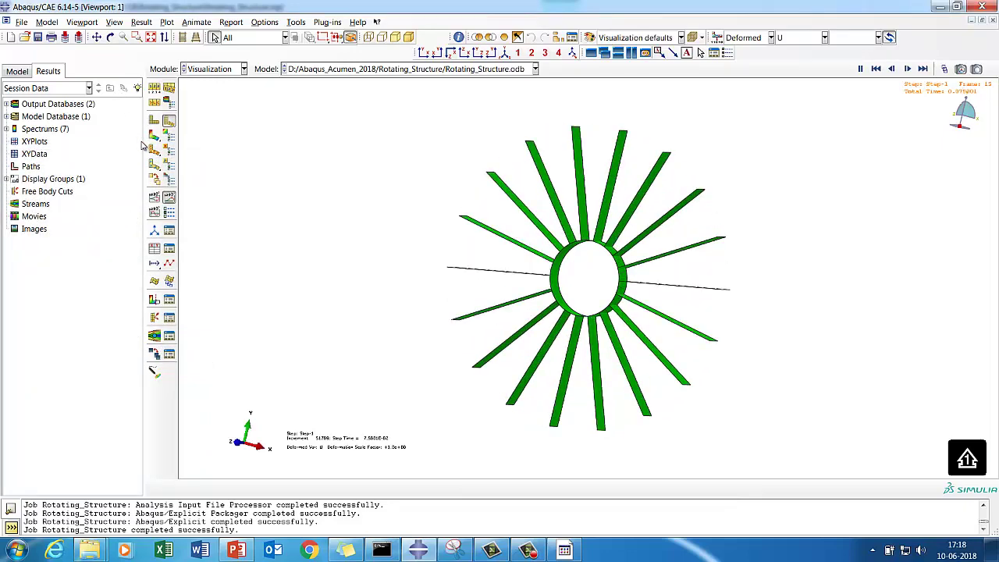
Plot Mises stress contours on the deformed structure and animate them over time, viewed obliquely.
left_click(154, 135)
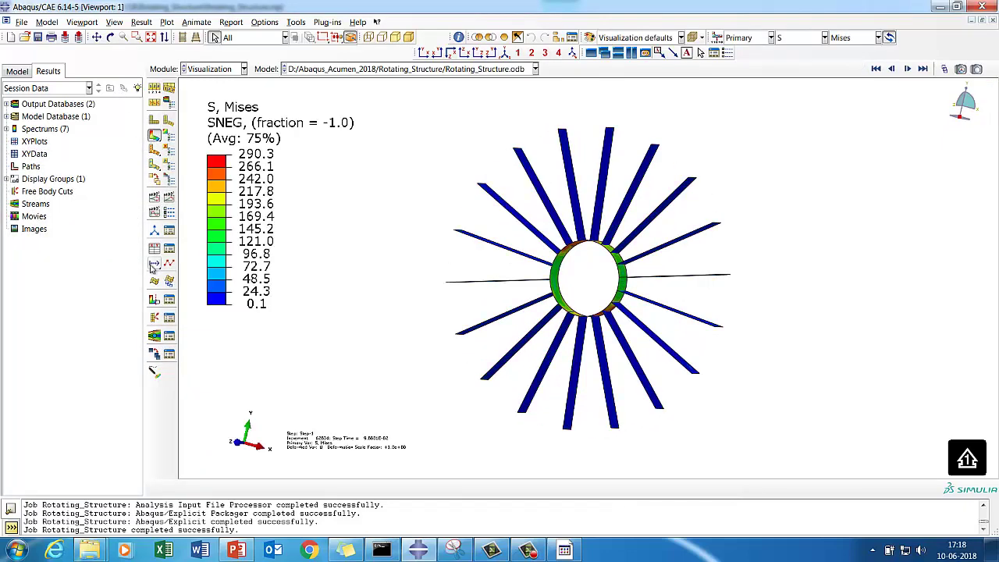
left_click(167, 197)
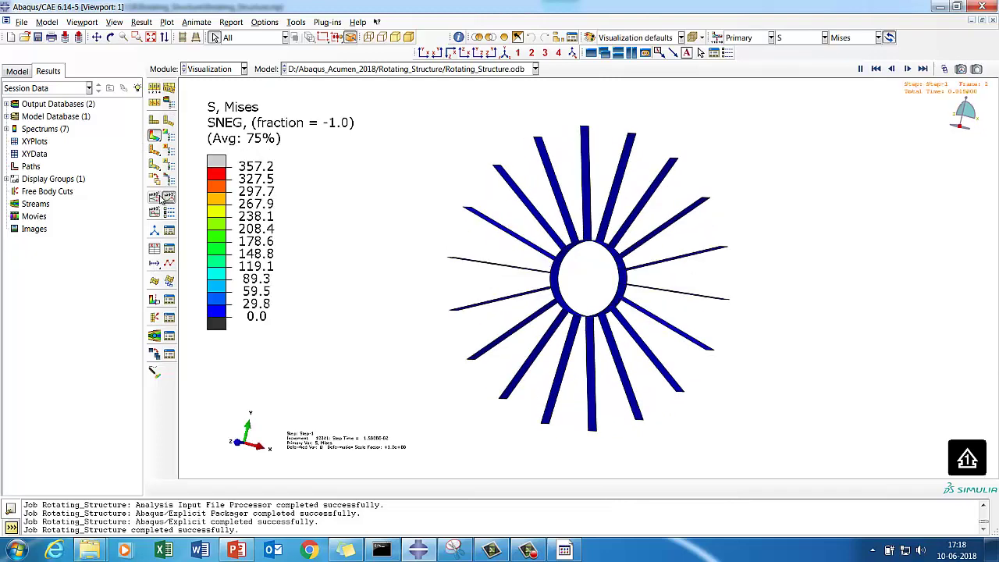
left_click(110, 38)
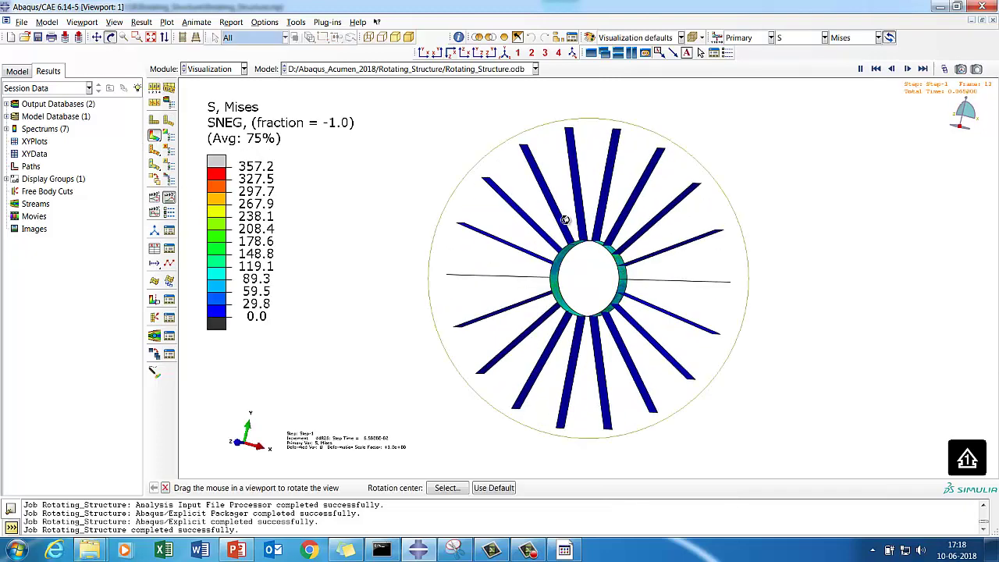
left_click_drag(499, 269, 556, 255)
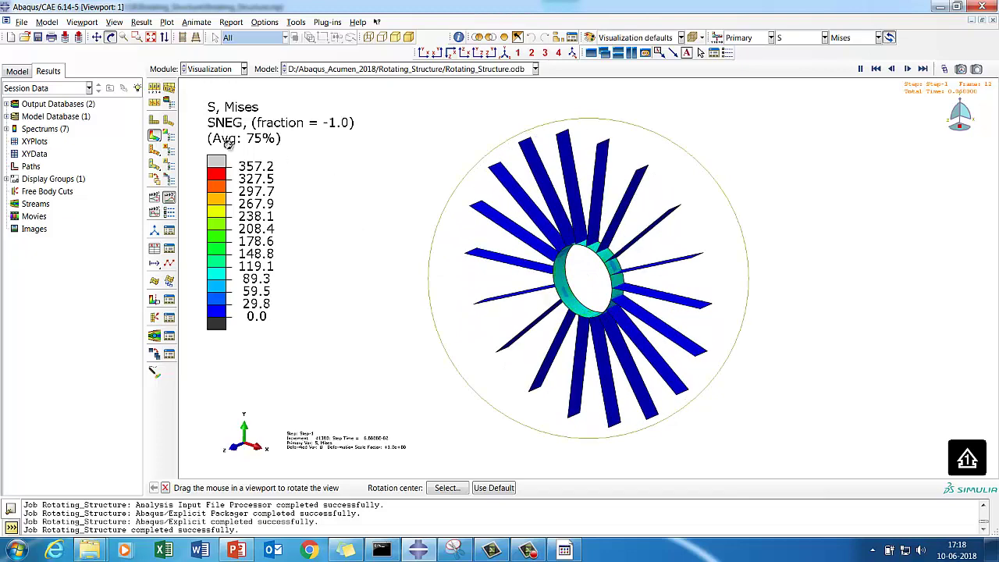
Set the primary field output to rotational displacement component UR3 and stop the contour animation after viewing it.
left_click(135, 22)
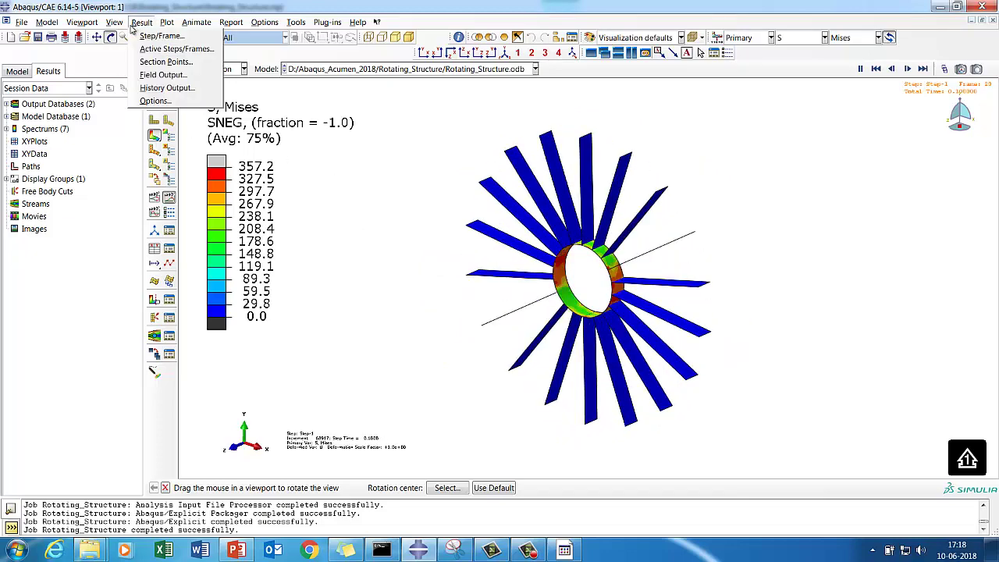
left_click(156, 74)
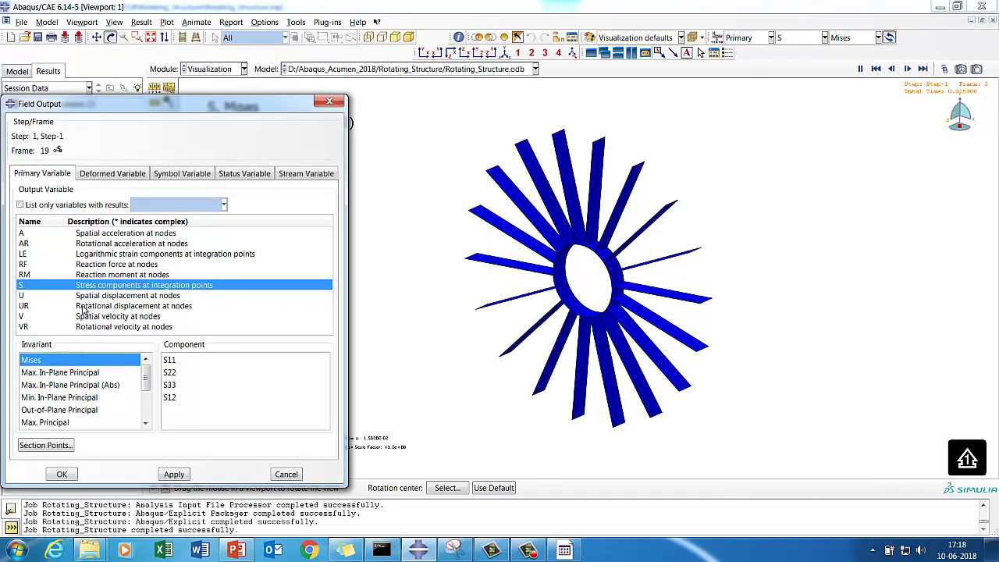
left_click(84, 306)
left_click(186, 385)
left_click(164, 475)
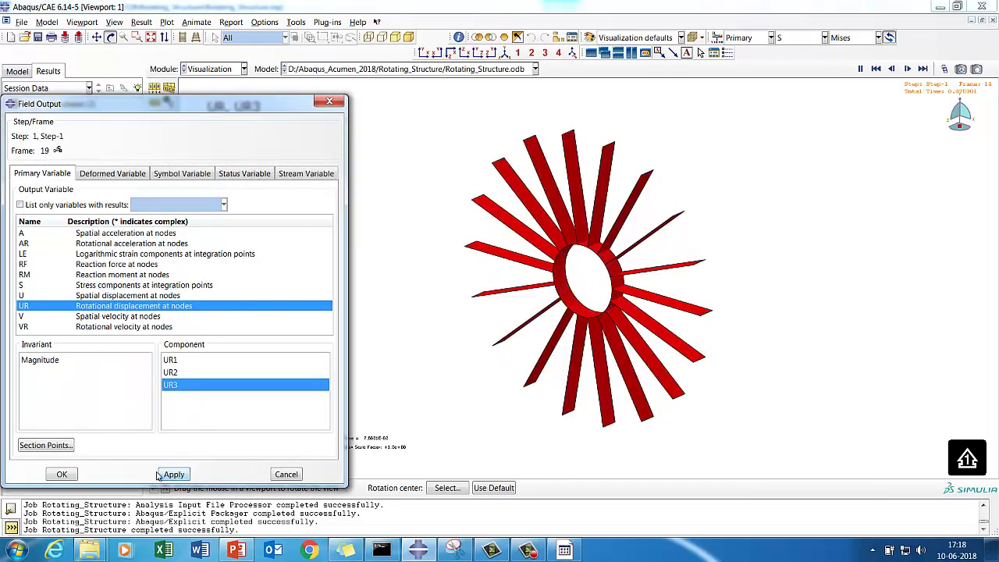
left_click(64, 474)
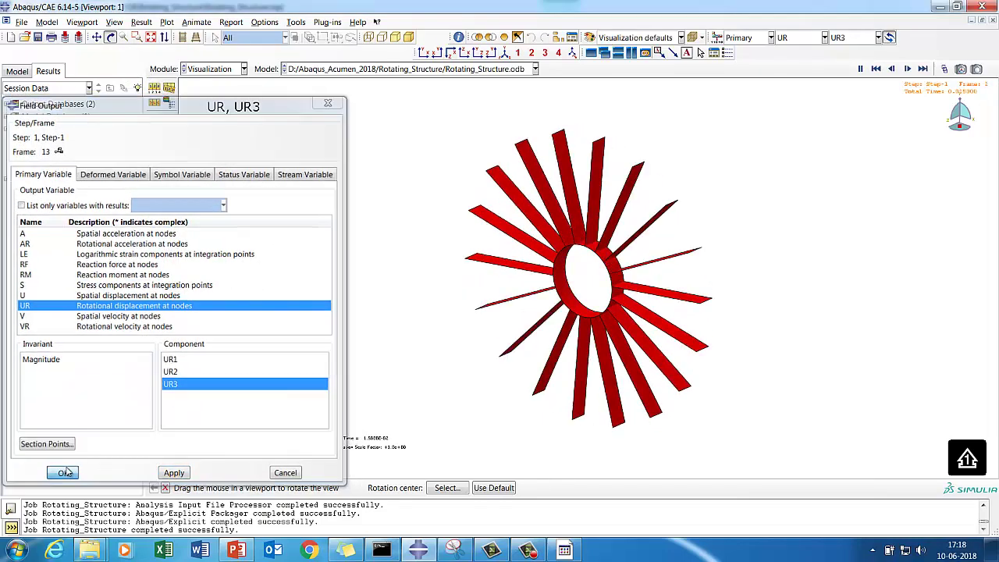
left_click(169, 200)
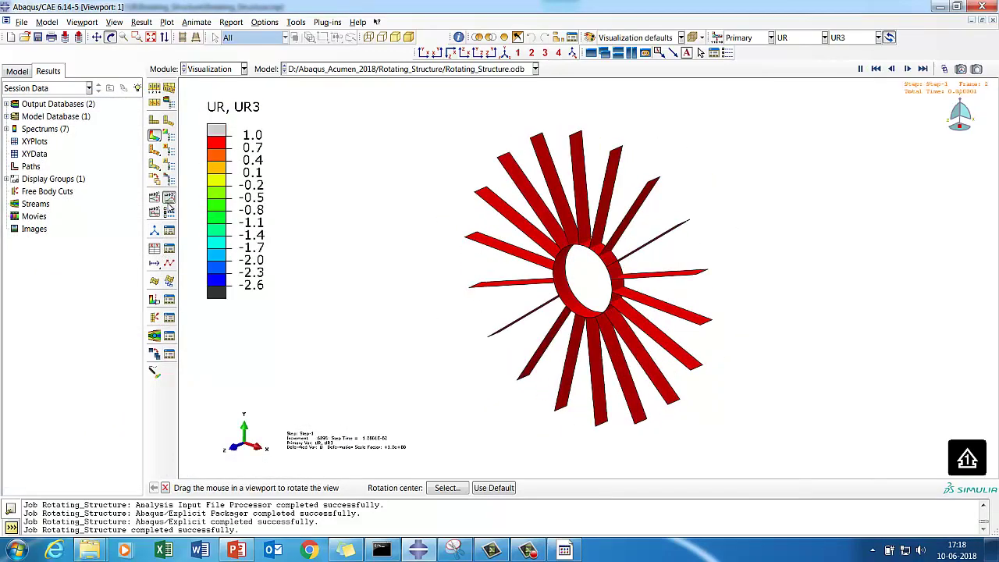
Set the contoured primary field output to rotational velocity component VR3.
left_click(115, 22)
mouse_move(142, 24)
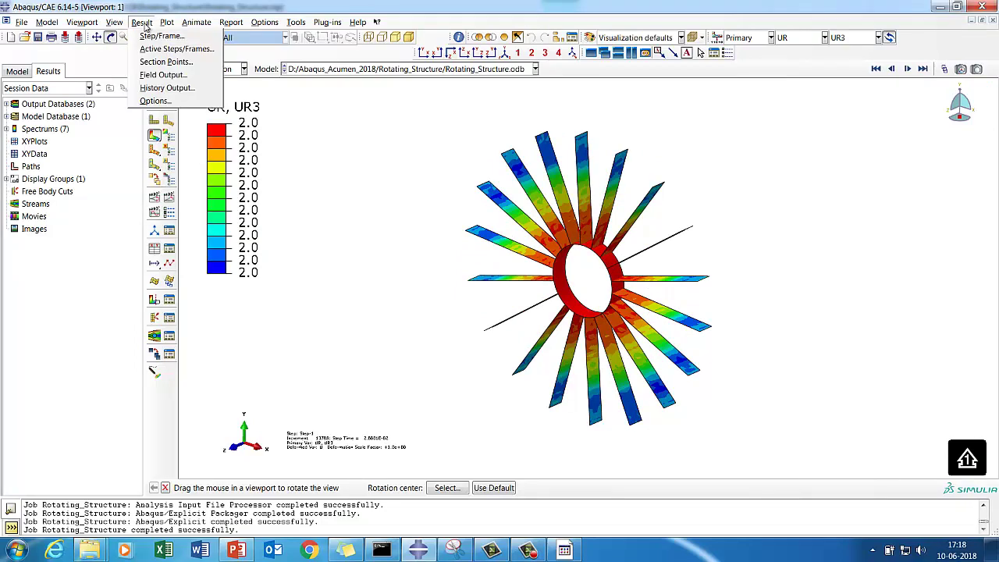
left_click(161, 74)
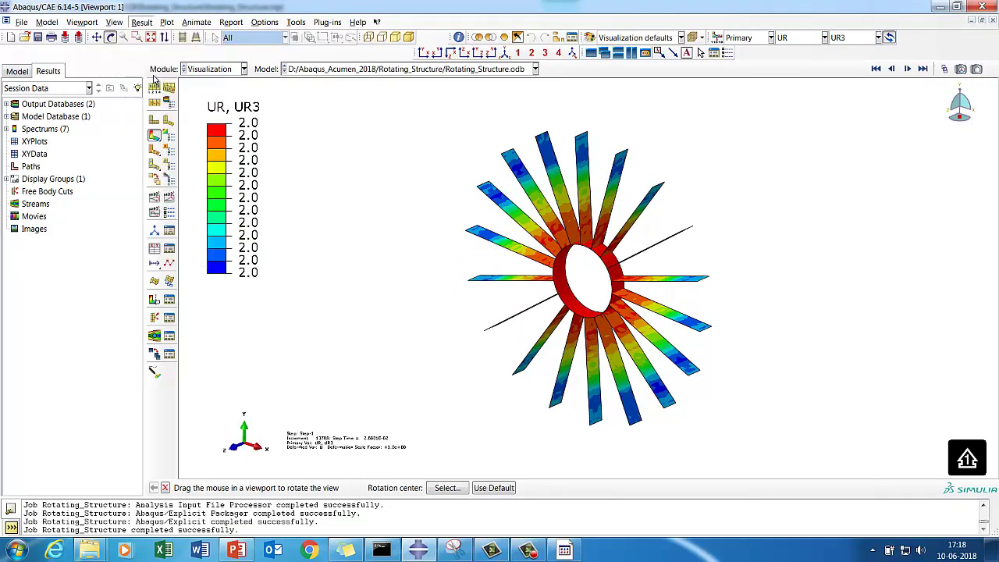
left_click(108, 327)
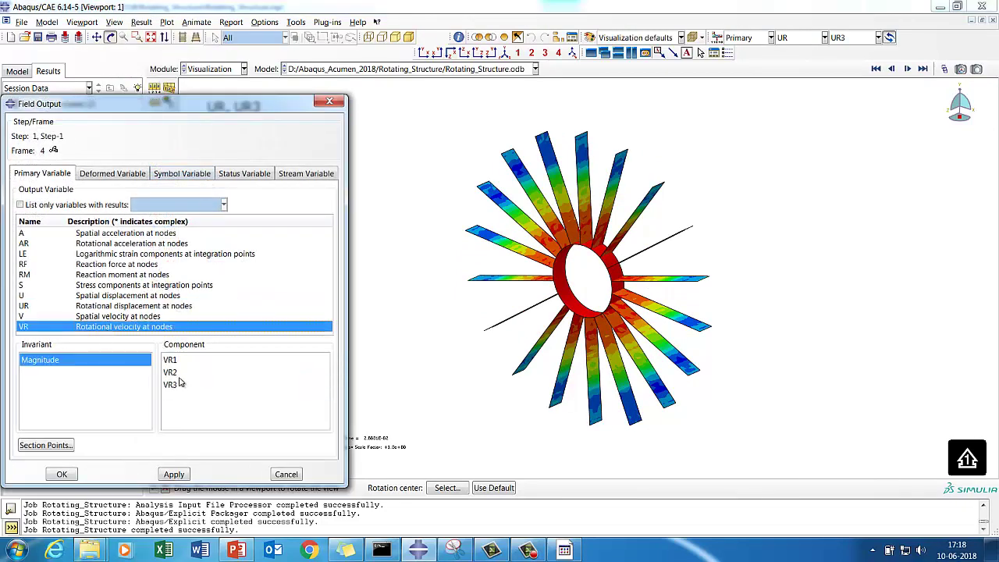
left_click(172, 473)
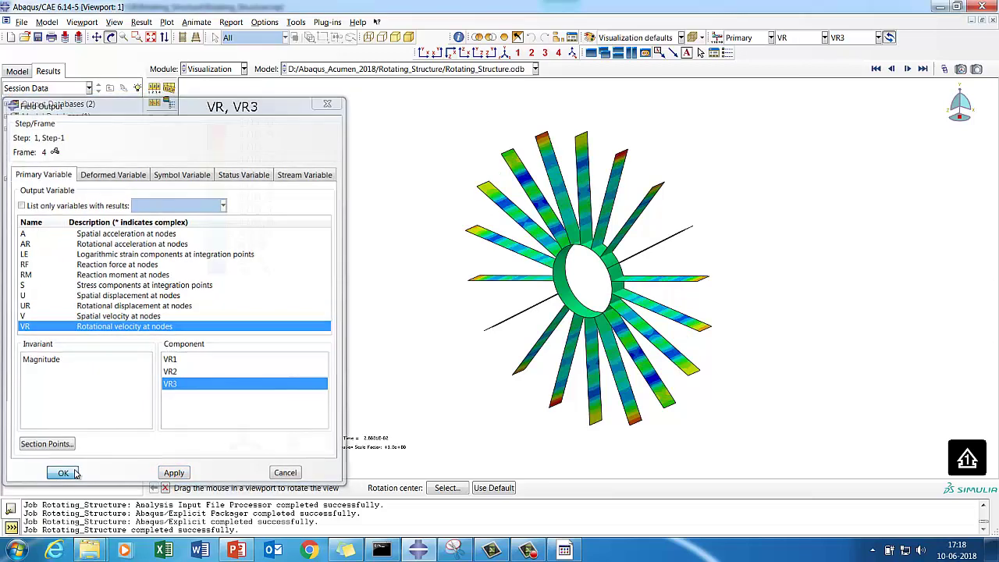
left_click(61, 474)
Animate the VR3 contours over time and examine how the rotational velocity varies along the blades.
left_click(169, 199)
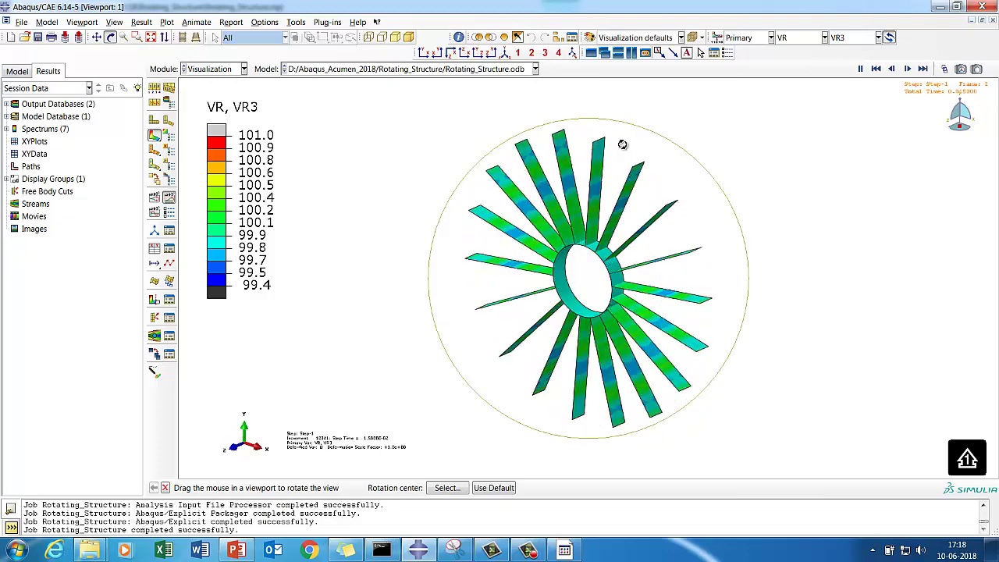
left_click_drag(603, 294, 580, 254)
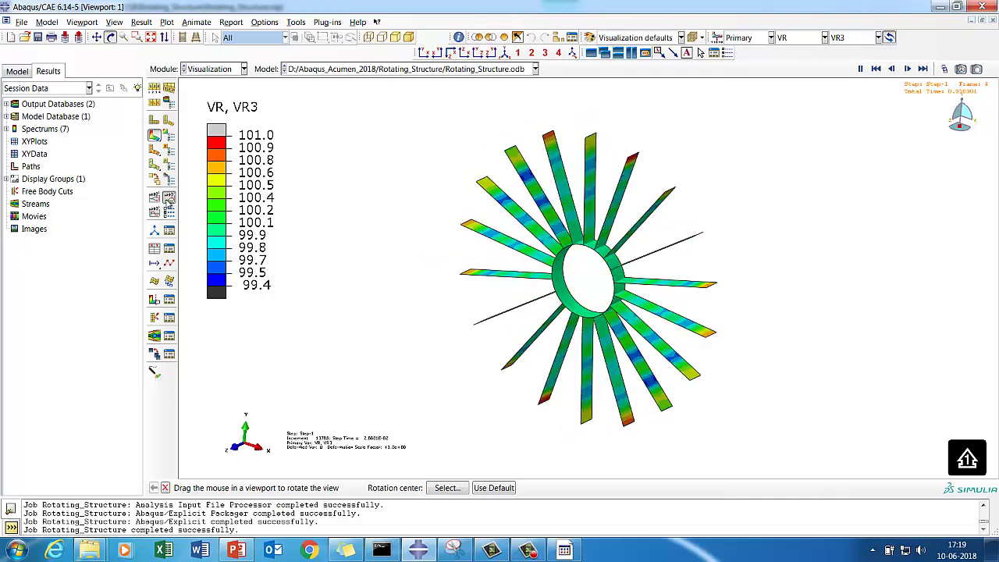
left_click(168, 199)
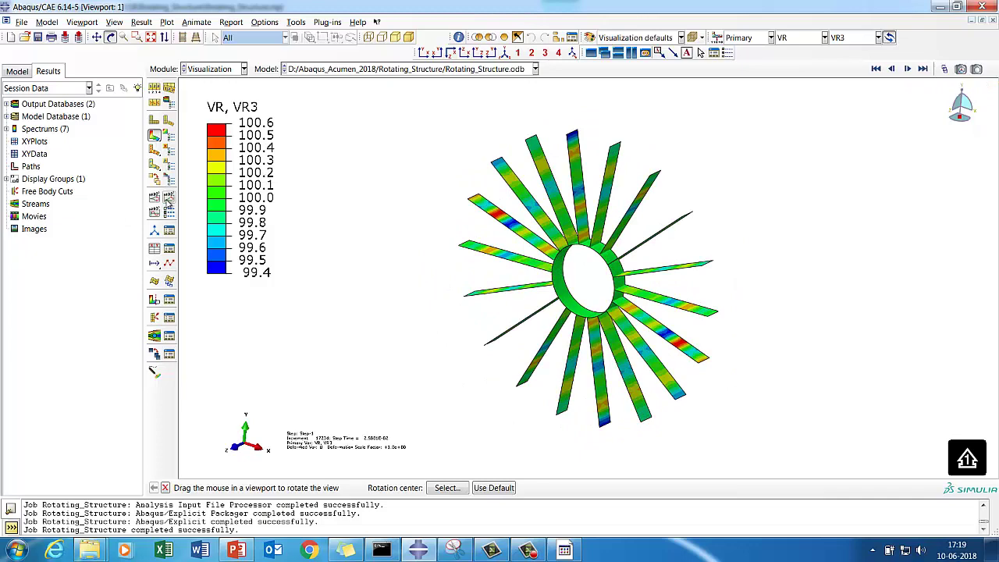
left_click(168, 200)
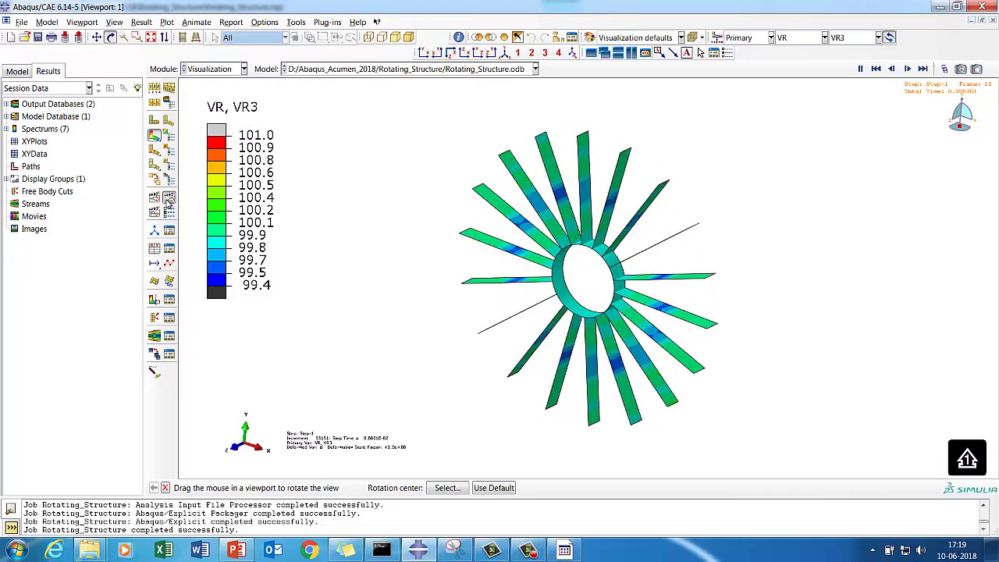
left_click(565, 550)
left_click(977, 504)
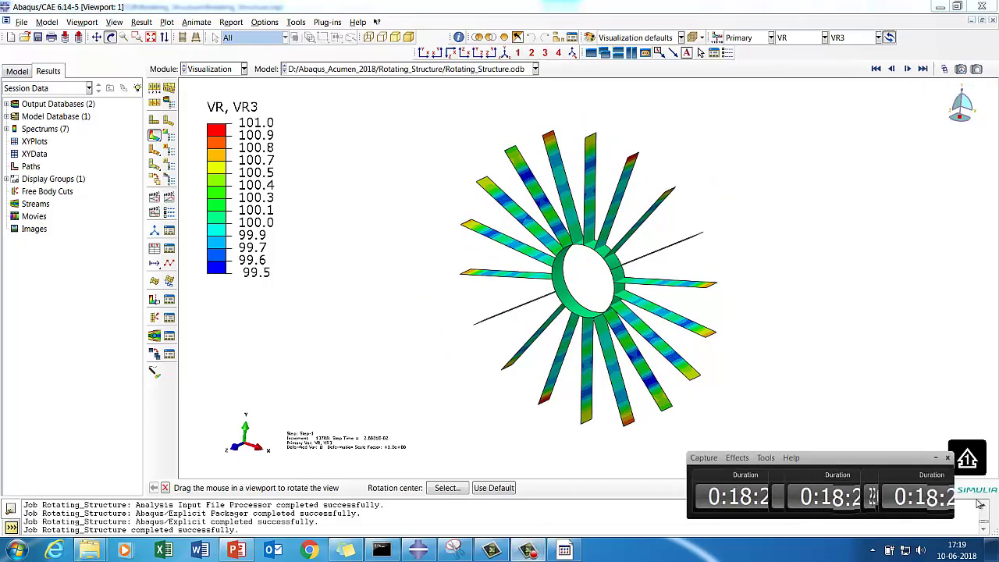